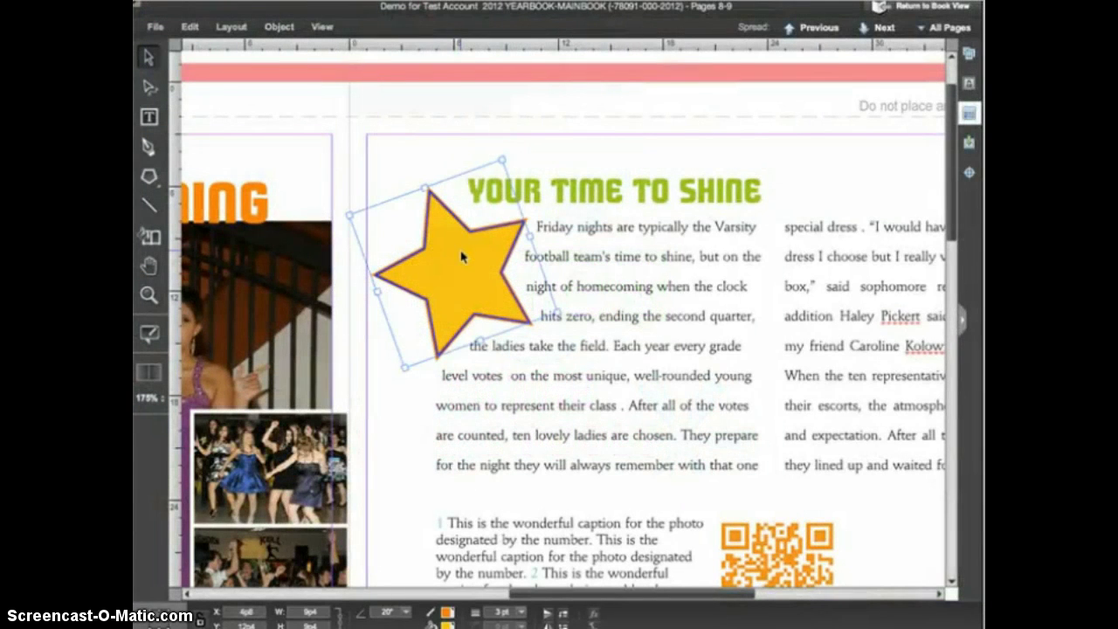
Bring up the blank pages 188–189 spread and choose Rectangle Tool from the shape flyout.
left_click_drag(461, 256, 453, 257)
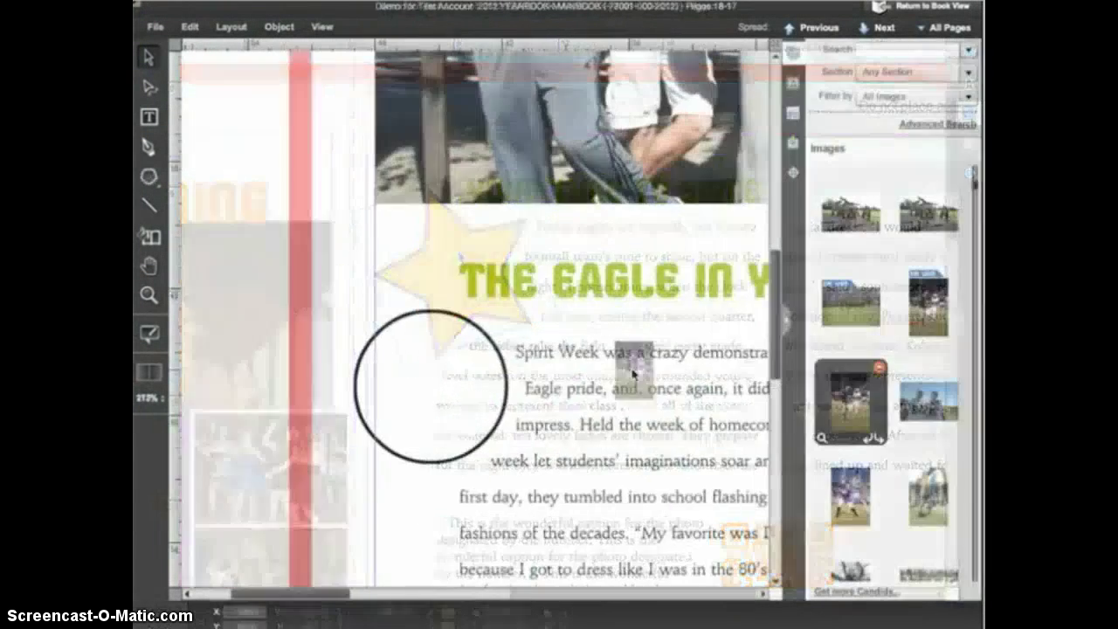
left_click_drag(634, 357, 429, 384)
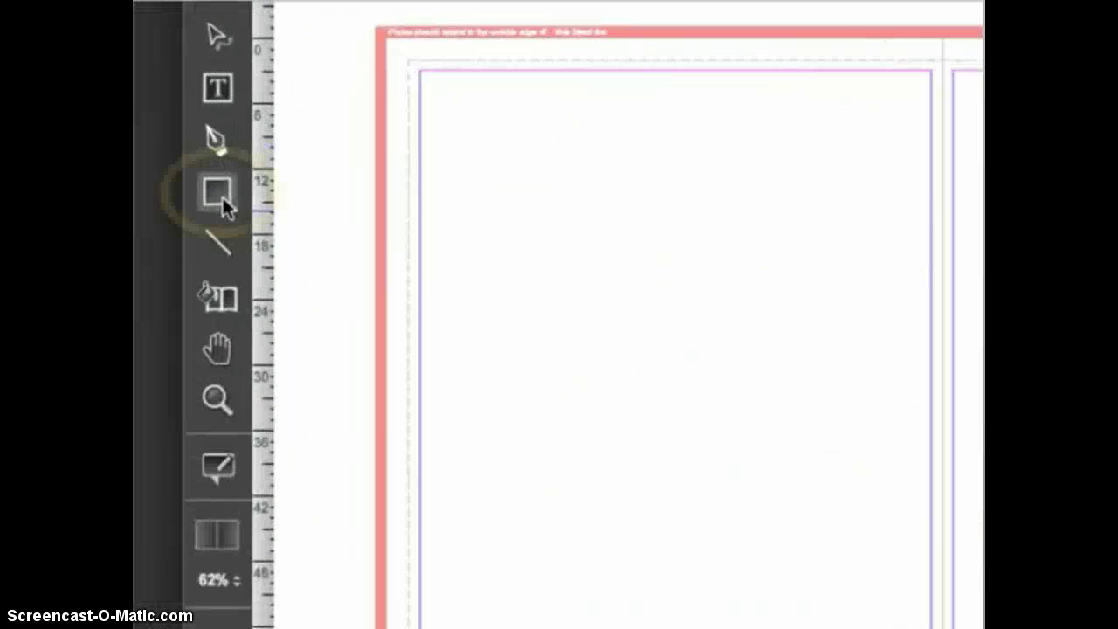
left_click(223, 196)
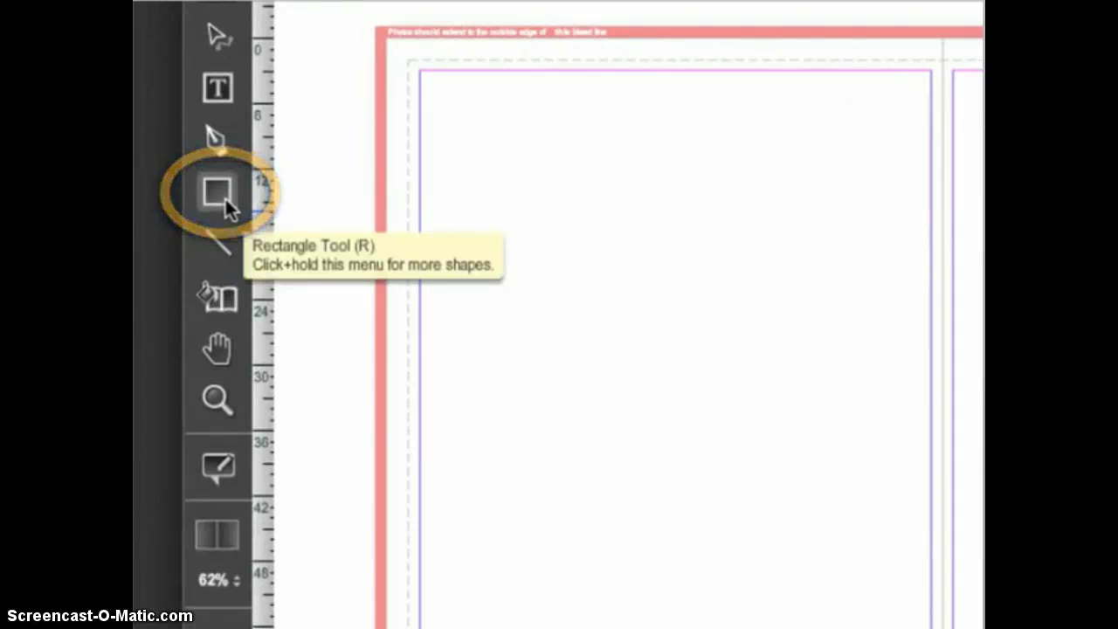
left_click(224, 197)
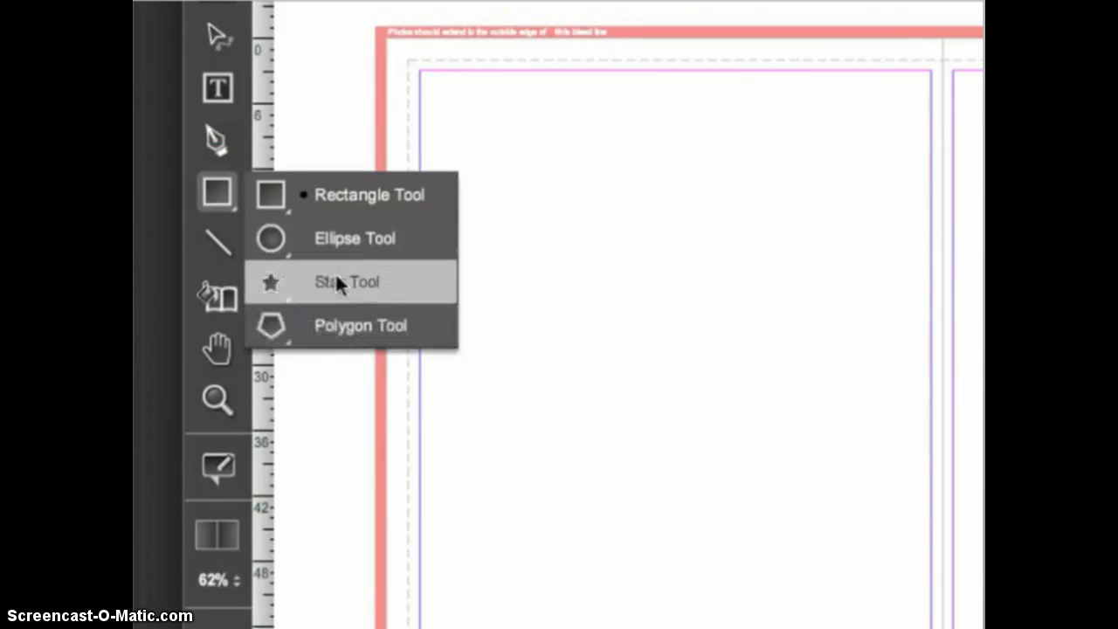
left_click(335, 194)
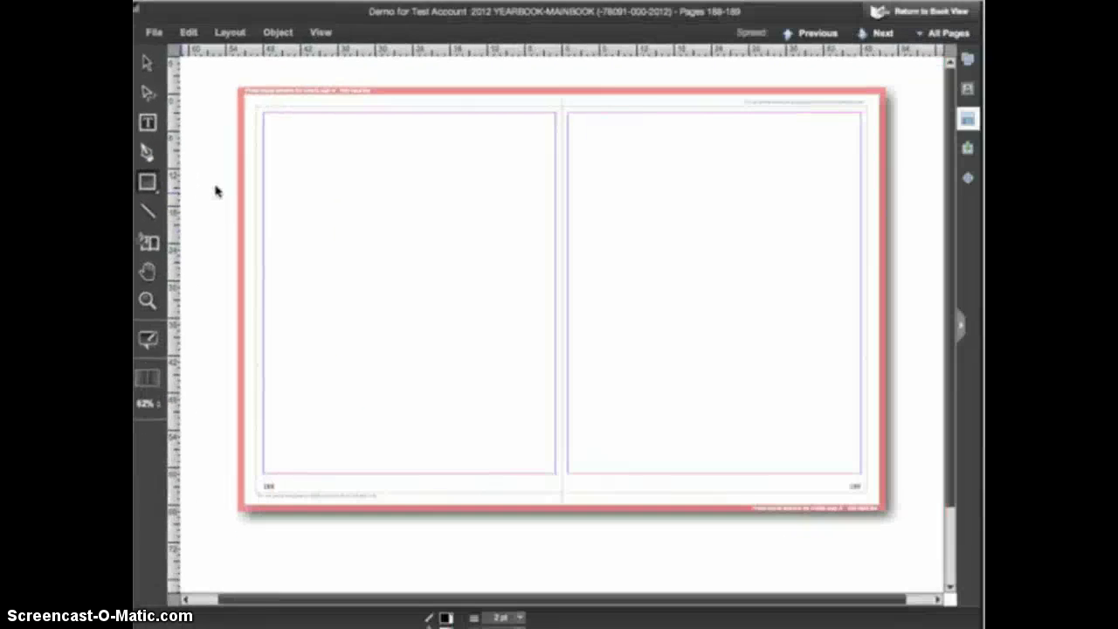
Draw a rectangle frame on page 188 and a second square frame to its right.
left_click_drag(396, 191, 432, 234)
left_click_drag(335, 216, 369, 252)
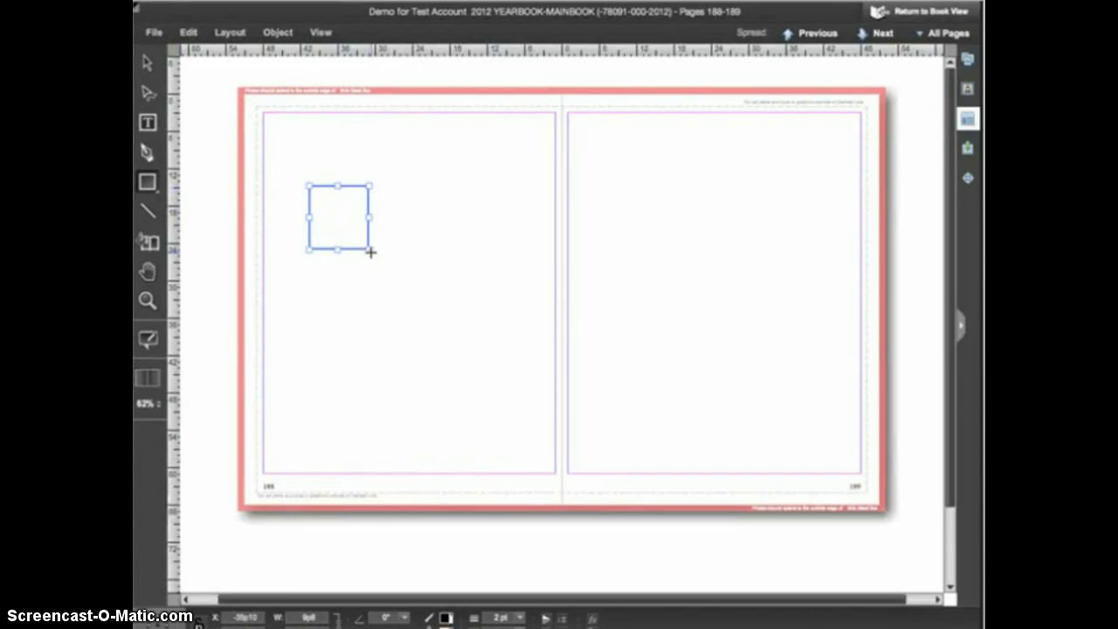
left_click(416, 180)
left_click_drag(416, 180, 472, 253)
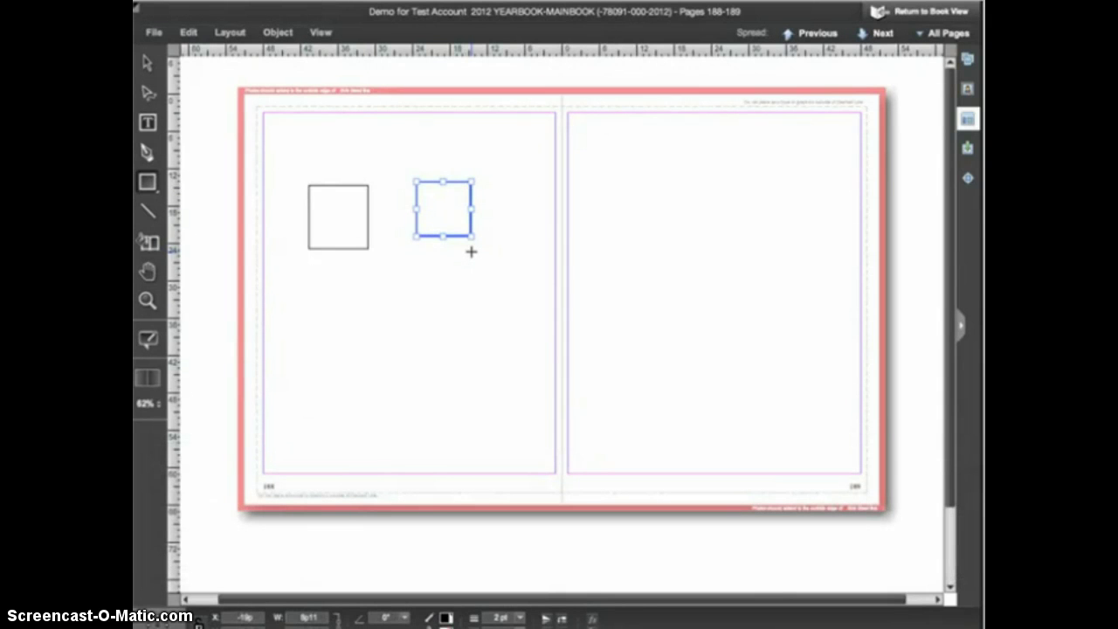
Move the second square up and left and enlarge it slightly from its corner.
key("v")
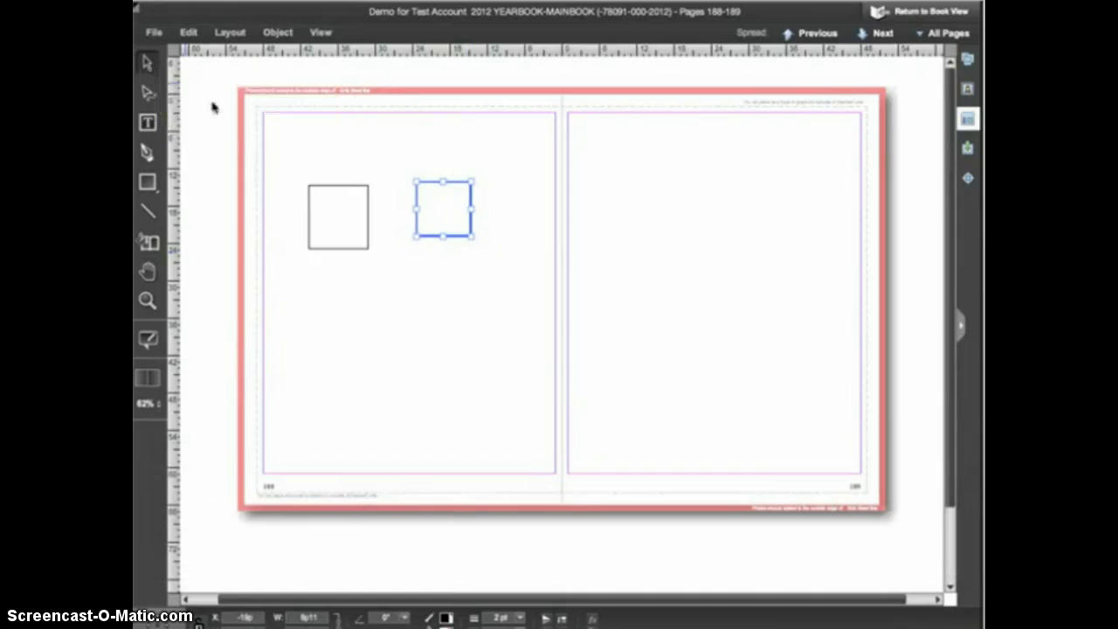
mouse_move(434, 207)
left_mouse_down()
mouse_move(410, 183)
mouse_move(421, 197)
left_mouse_up()
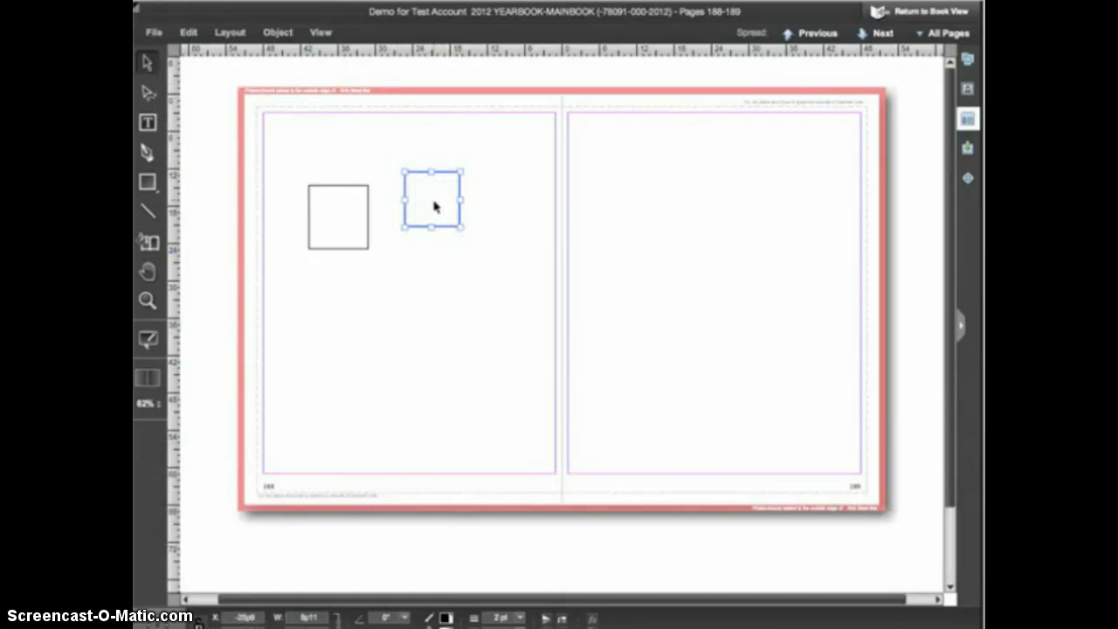
left_click_drag(463, 229, 480, 243)
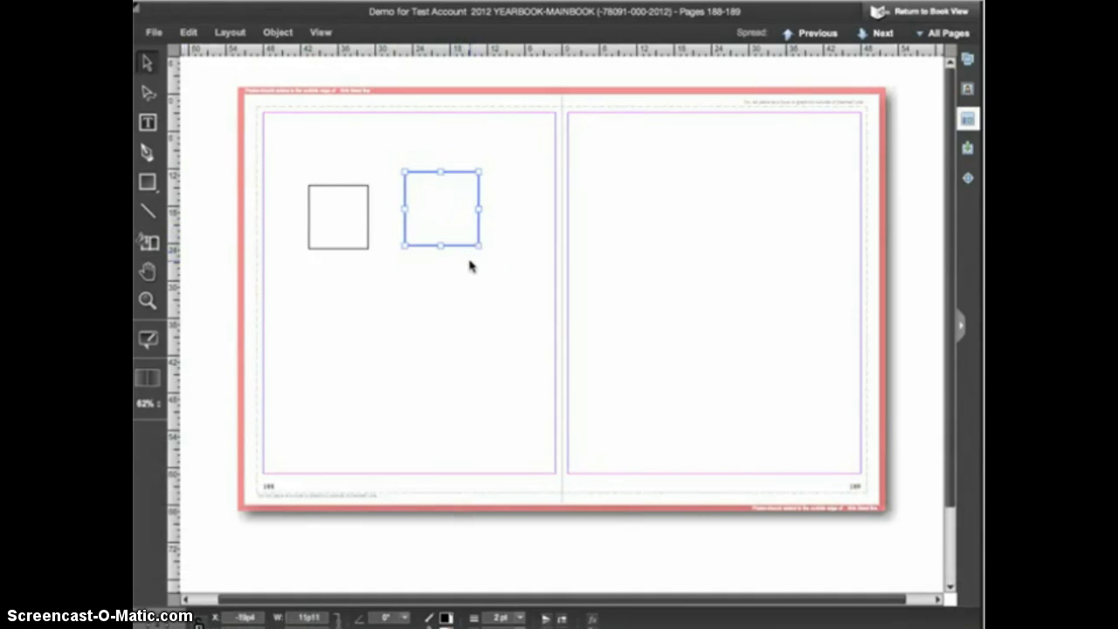
left_click(469, 262)
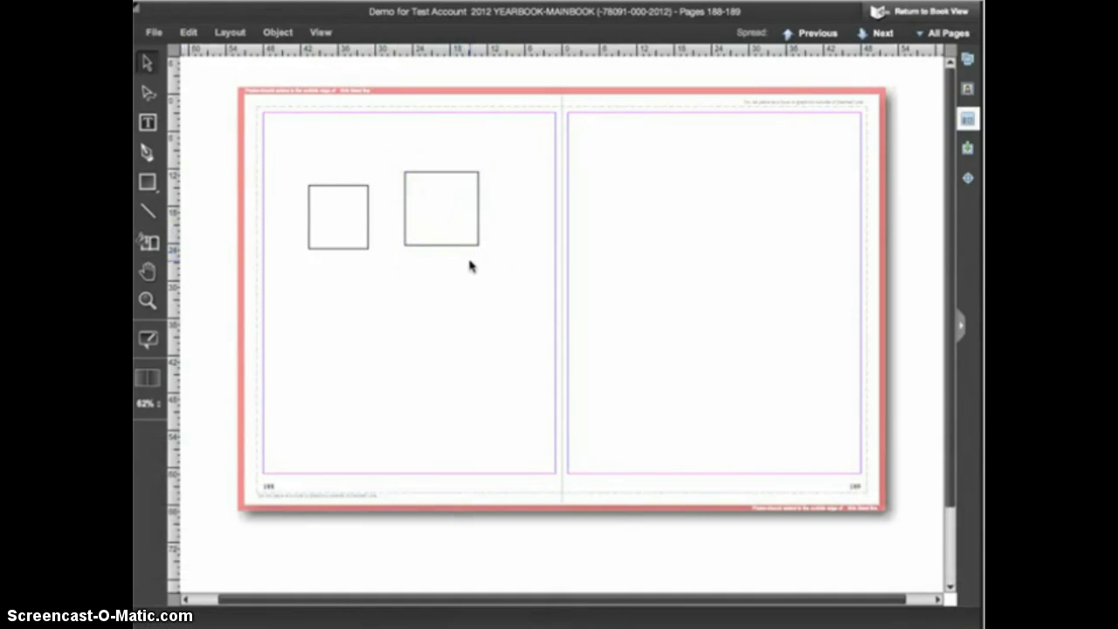
left_click(153, 188)
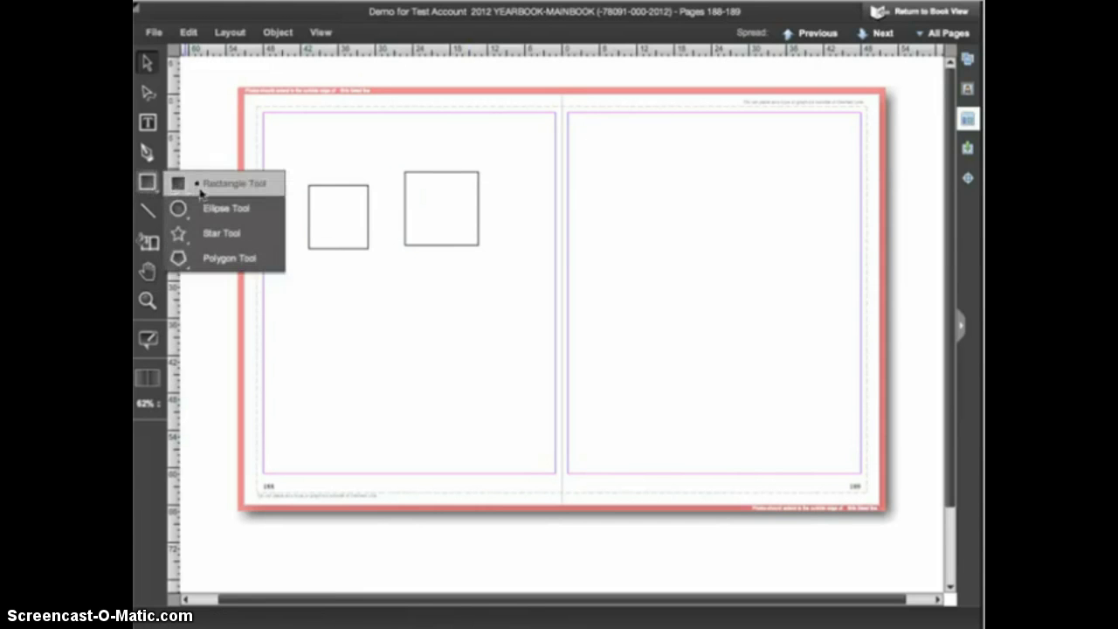
Draw a tall ellipse below the first square and a circle to its right.
left_click(206, 214)
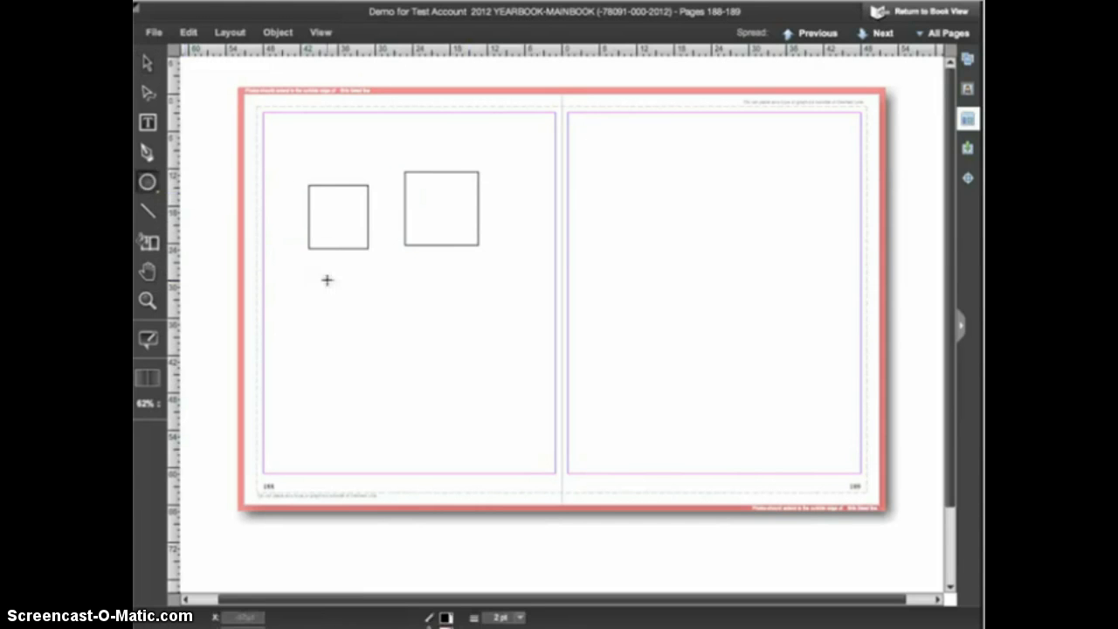
left_click_drag(355, 294, 412, 380)
left_click_drag(443, 301, 507, 360)
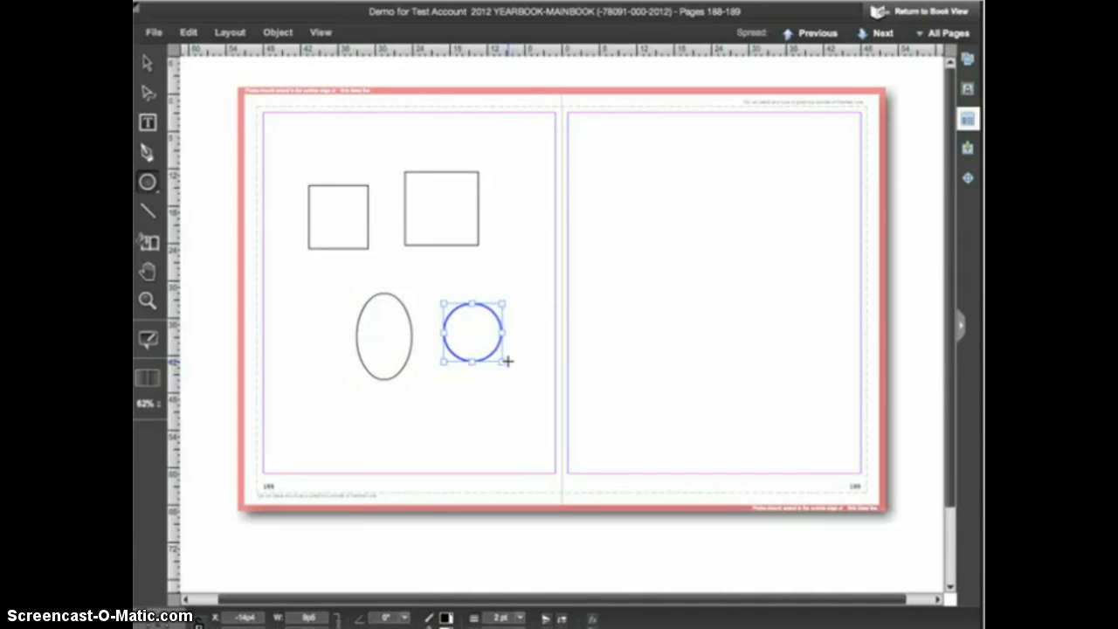
Shrink the circle slightly from its corner with the Selection tool.
left_click(149, 67)
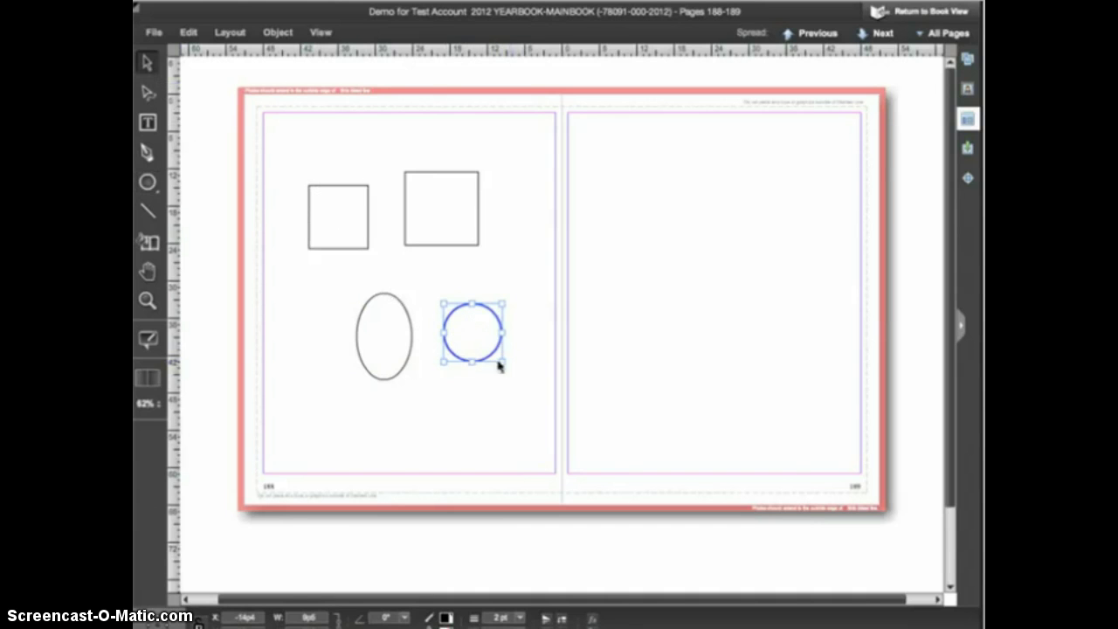
mouse_move(501, 360)
left_mouse_down()
mouse_move(483, 337)
mouse_move(509, 364)
mouse_move(498, 353)
left_mouse_up()
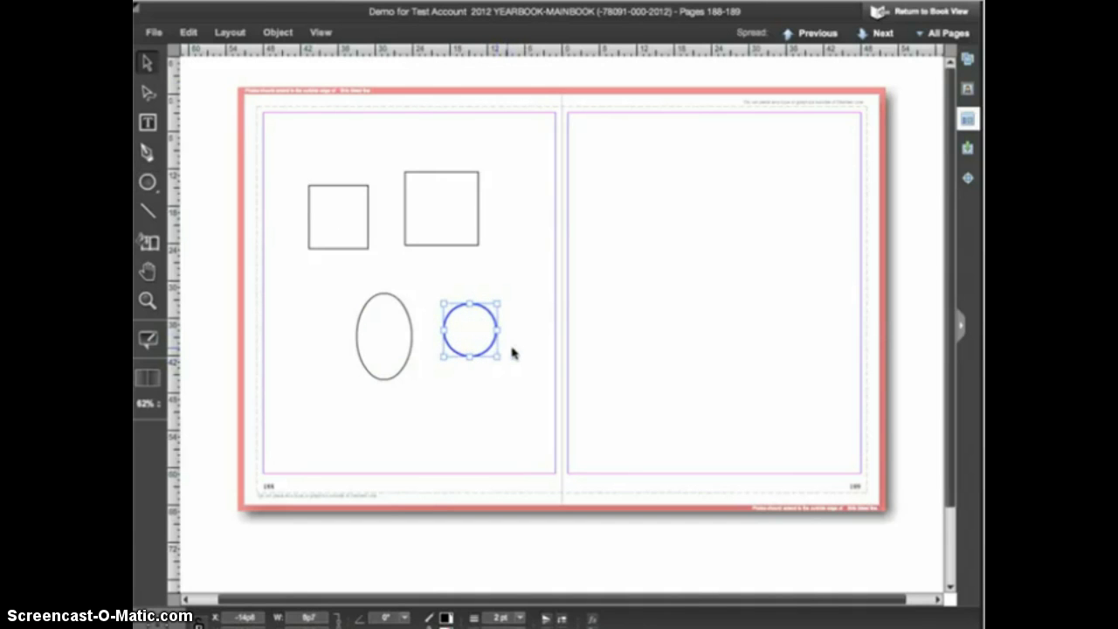
left_click(515, 352)
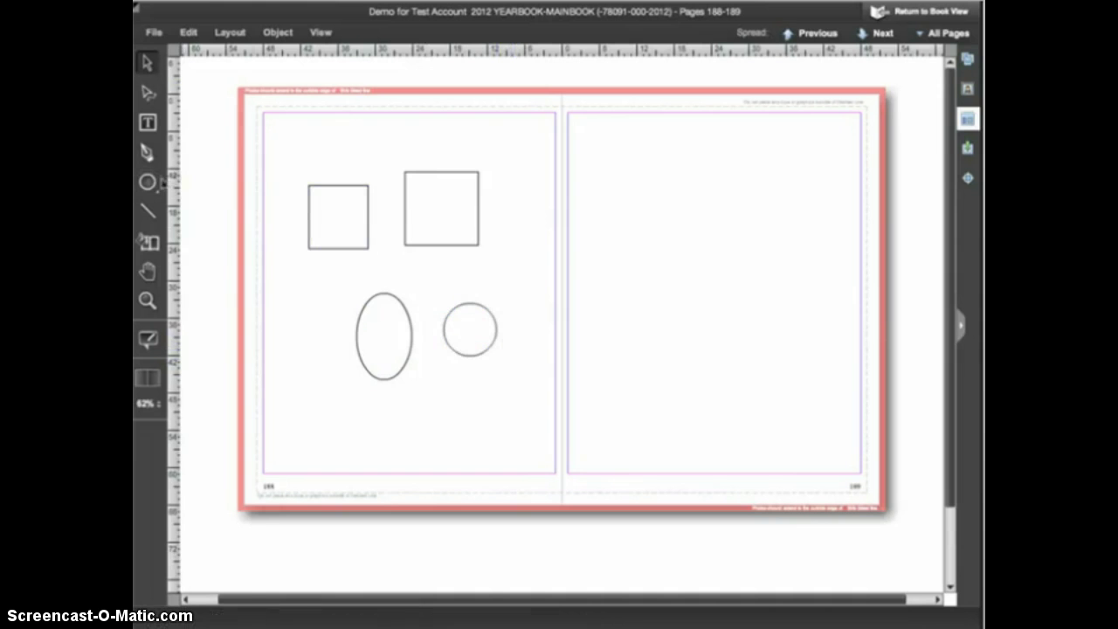
left_click(147, 182)
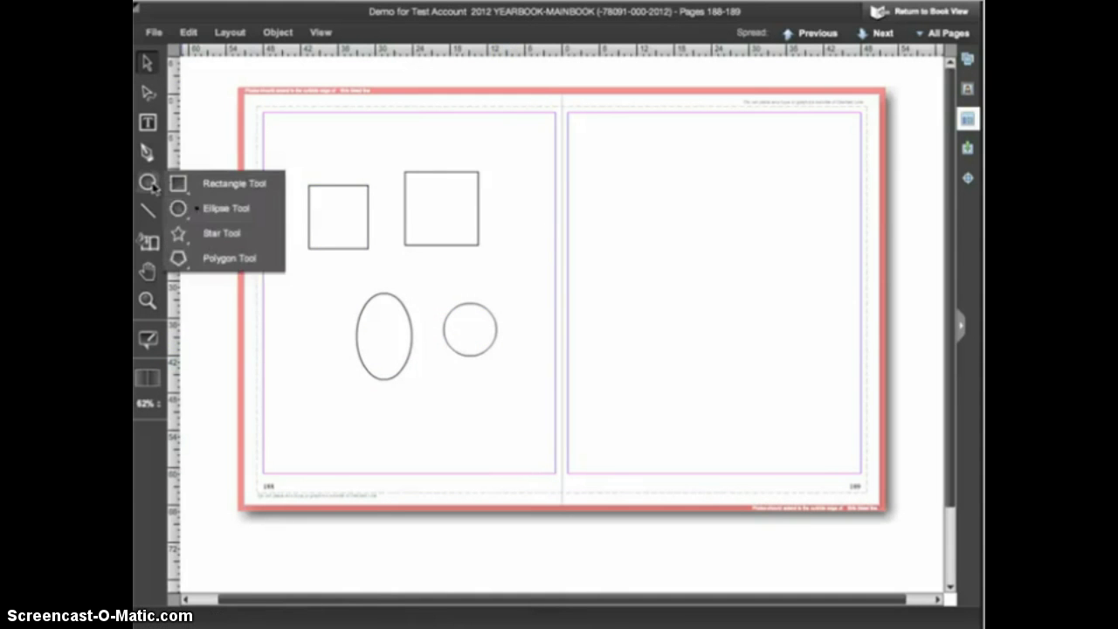
Draw a five-point star on page 189, then create a 10-point star with 50 inset.
left_click(202, 234)
left_click_drag(596, 165, 691, 242)
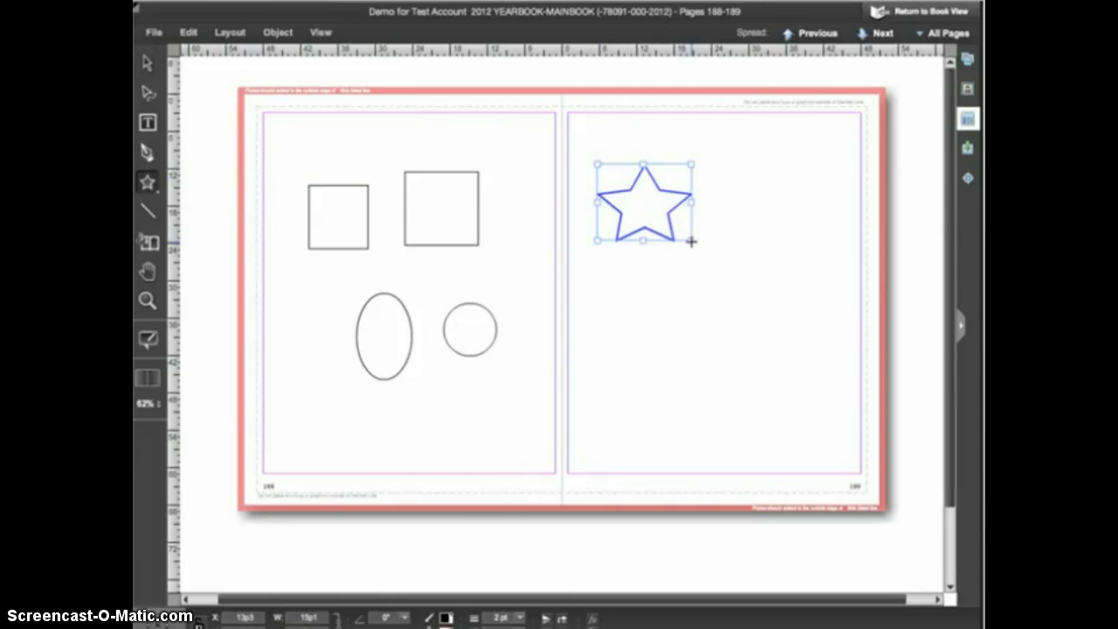
double_click(761, 183)
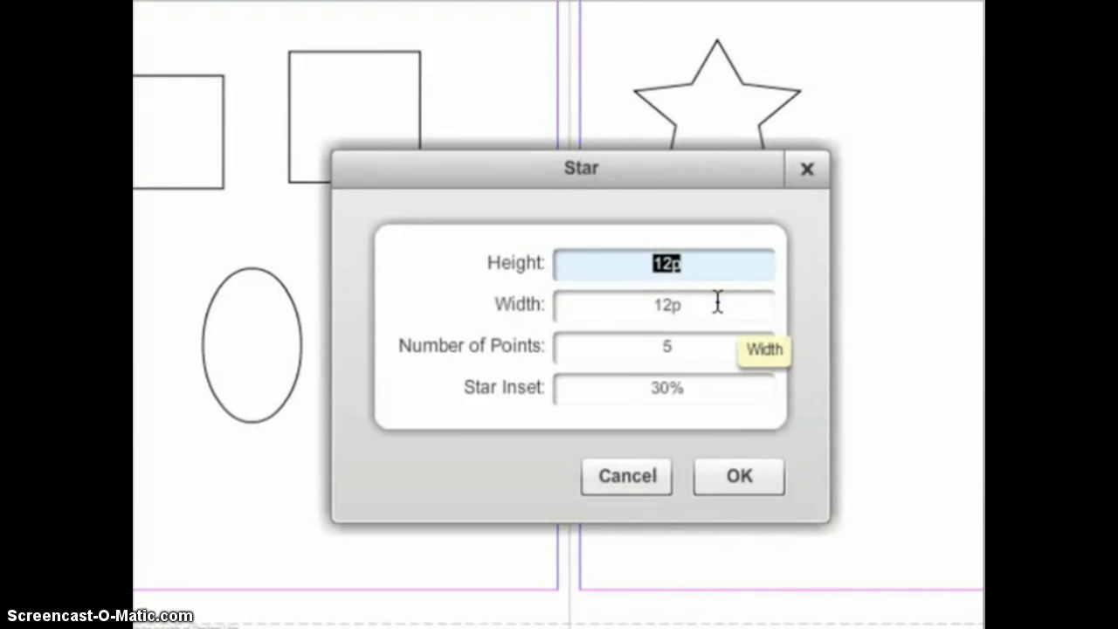
left_click(699, 347)
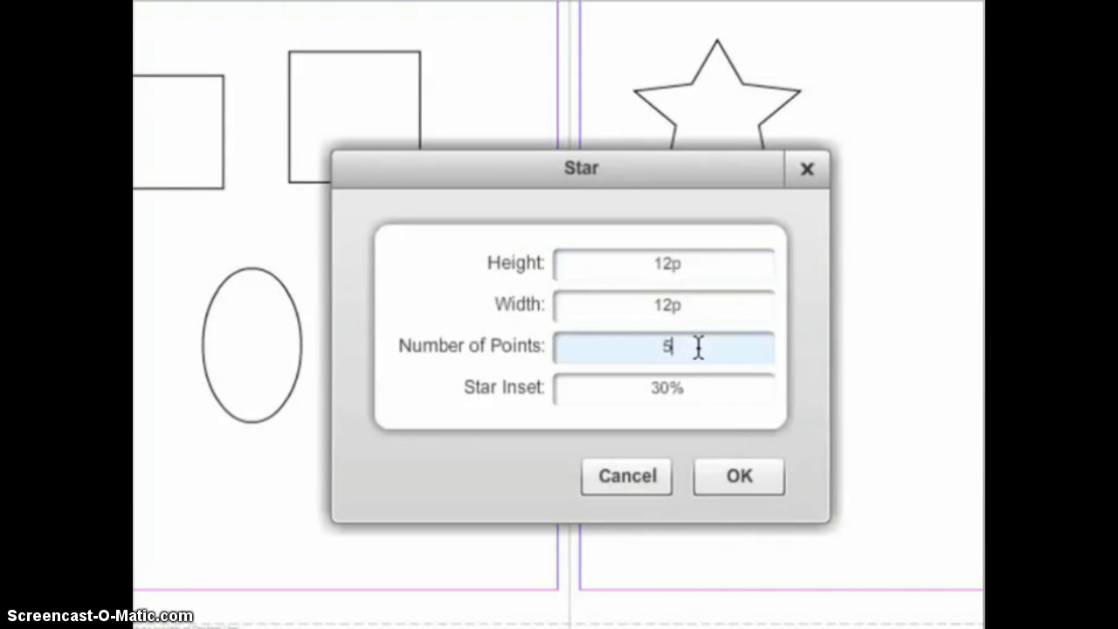
left_click(699, 388)
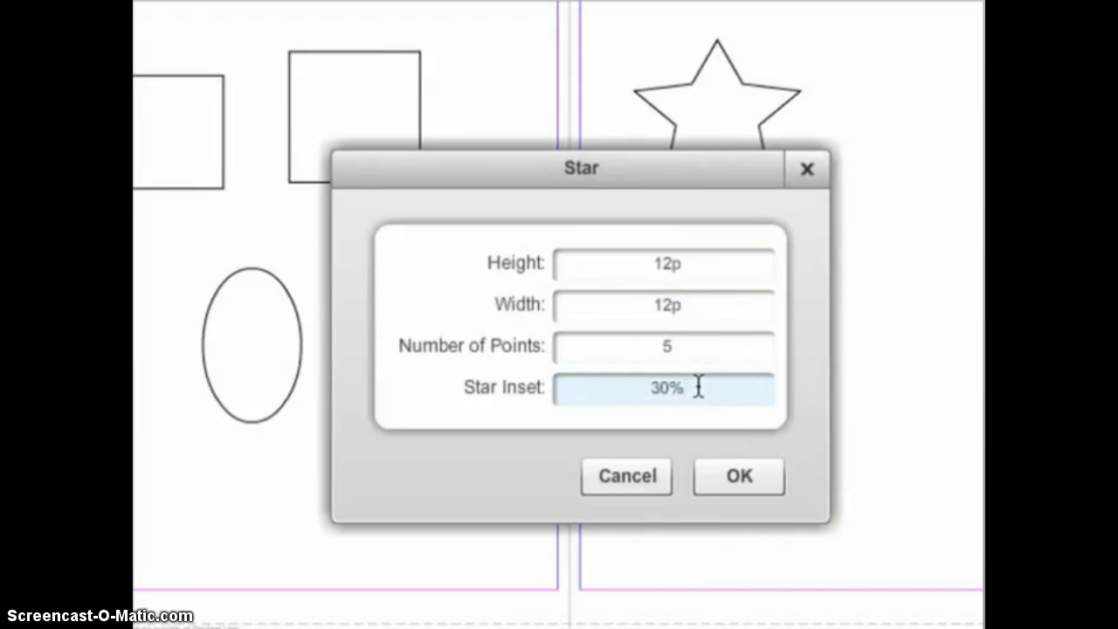
left_click_drag(680, 348, 648, 346)
type("10")
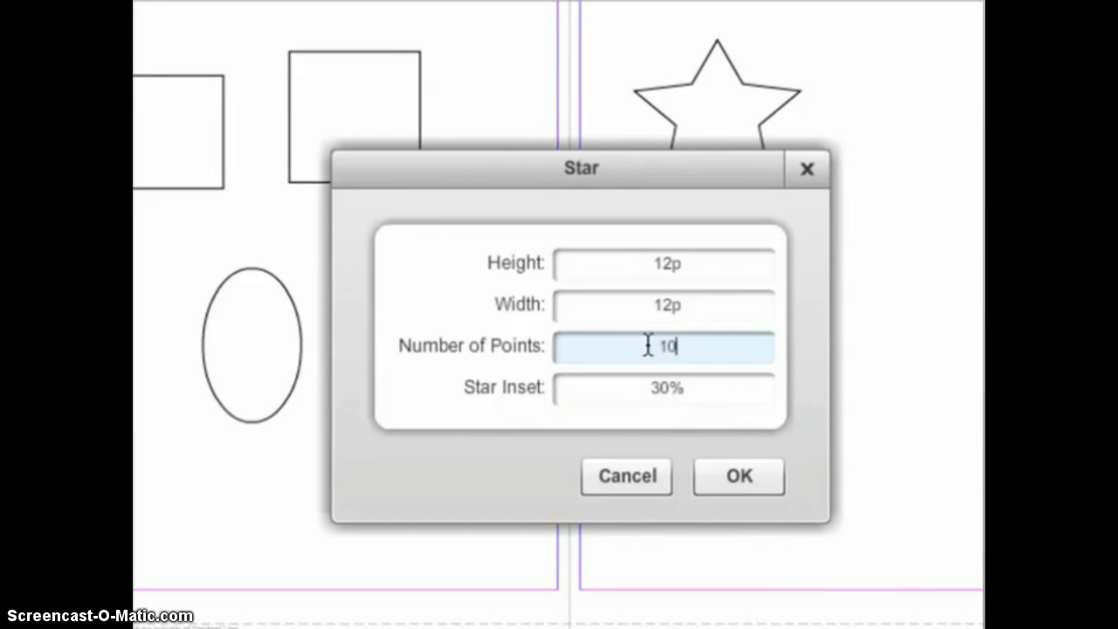
key("Tab")
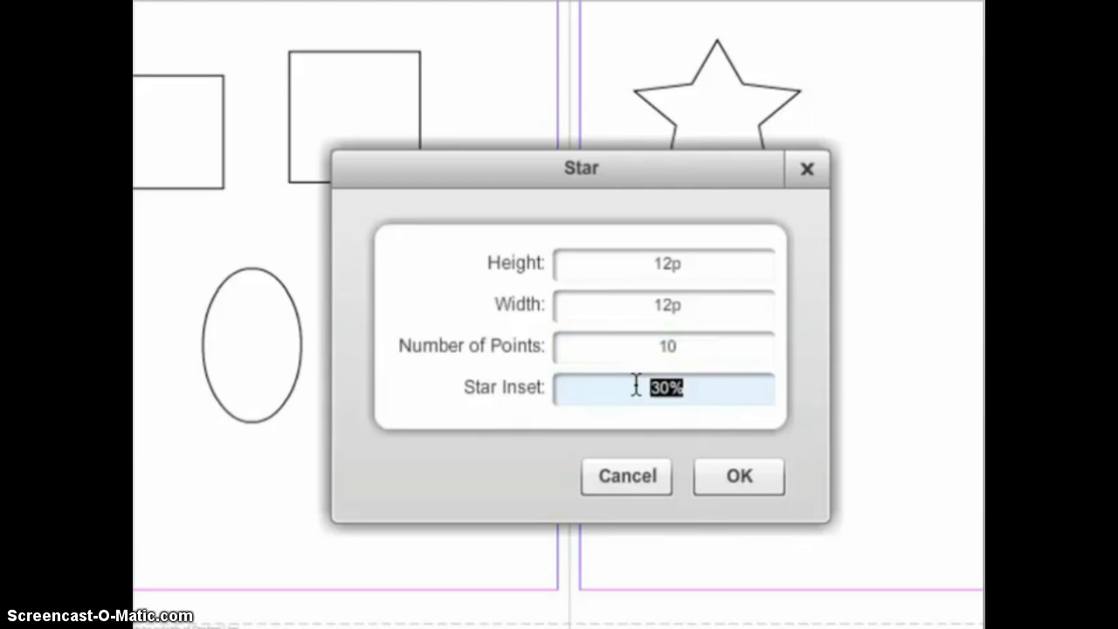
type("50")
left_click(732, 482)
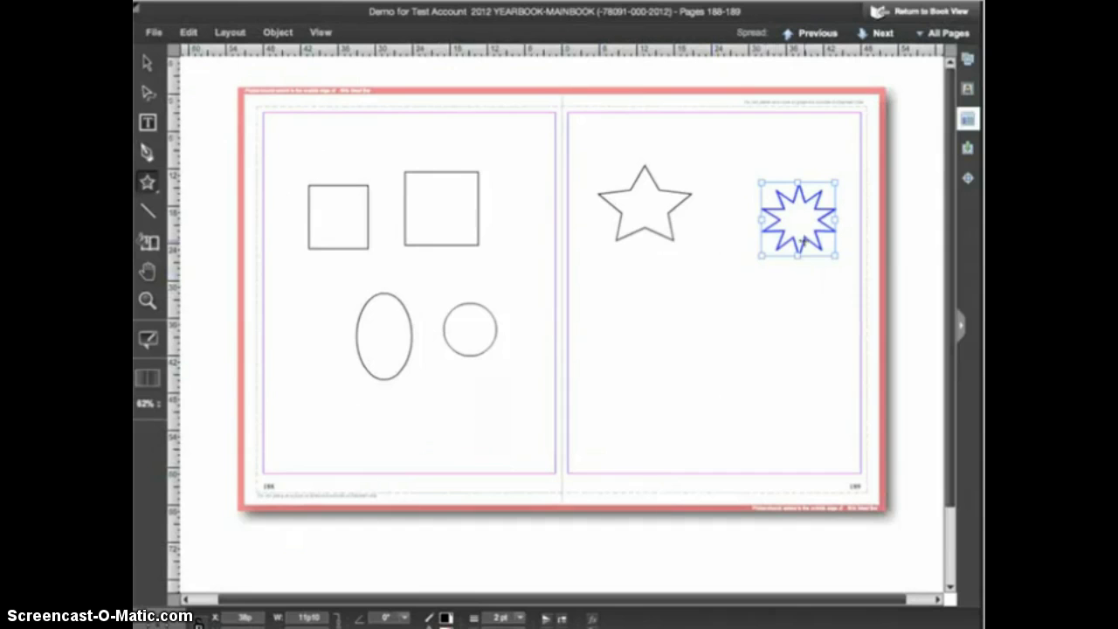
Create a 12-point star with 75 inset and move it below the 10-point star.
left_click(654, 315)
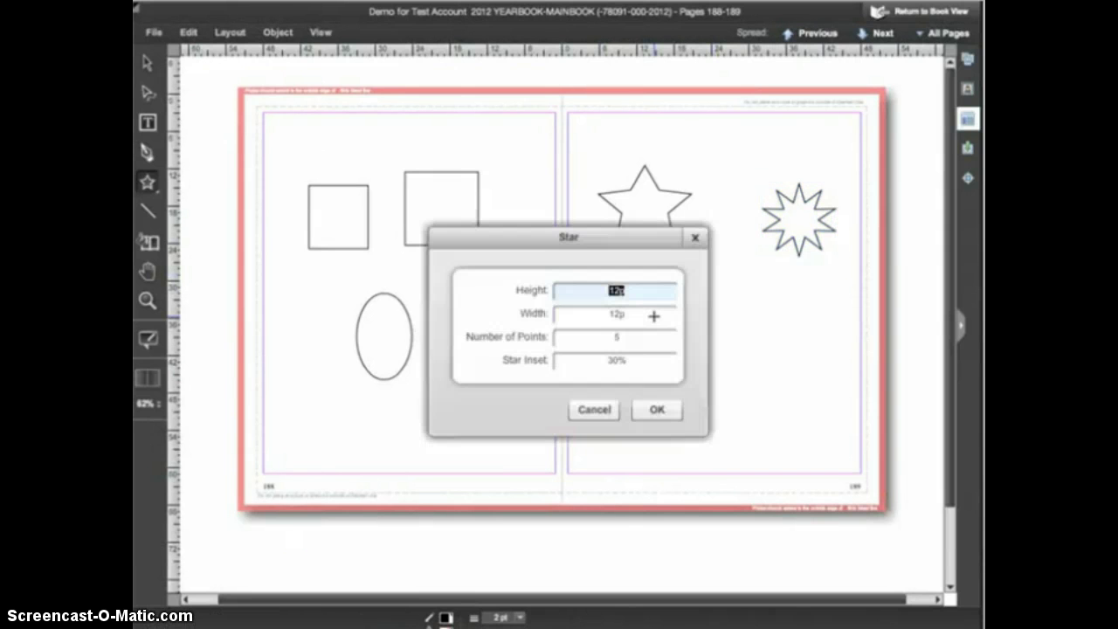
left_click(589, 337)
type("12")
left_click(640, 360)
type("75")
left_click(656, 410)
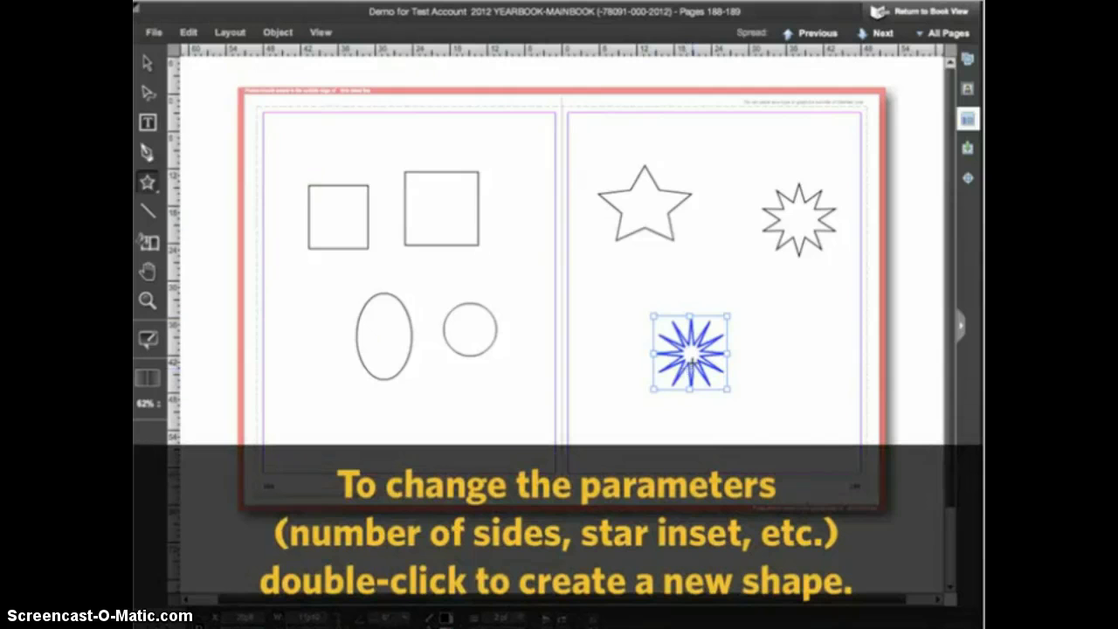
key("v")
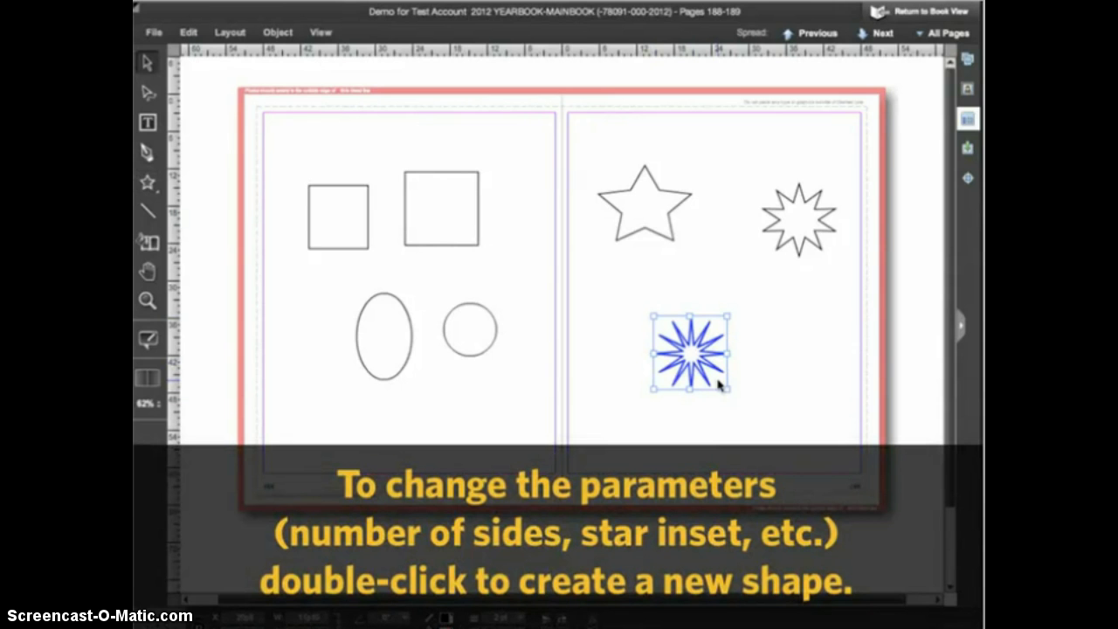
left_click_drag(720, 384, 824, 342)
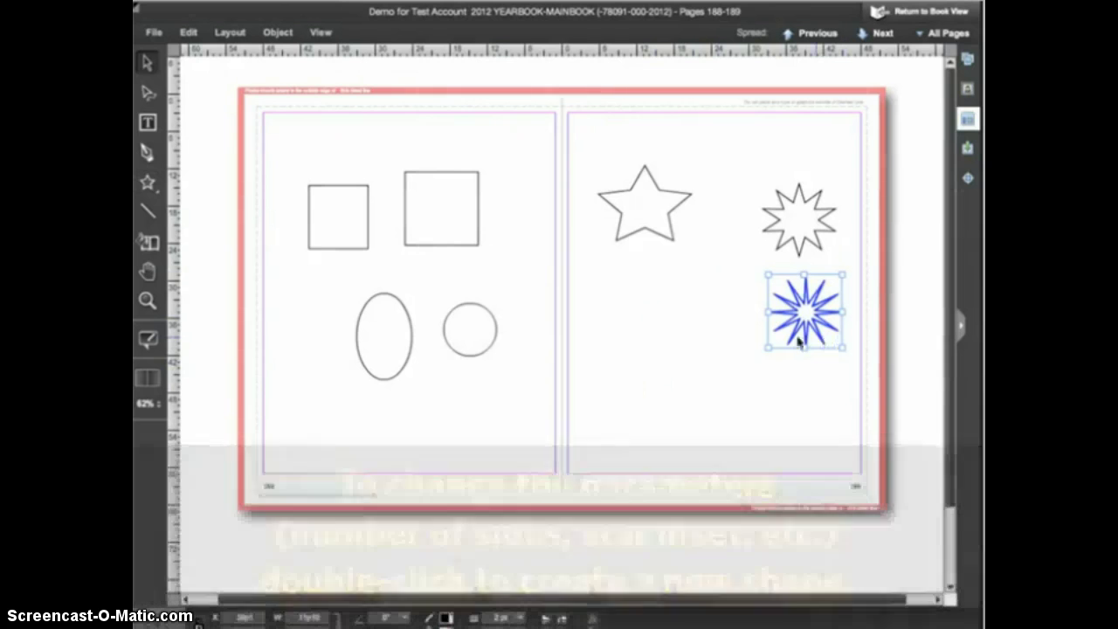
left_click_drag(148, 187, 201, 255)
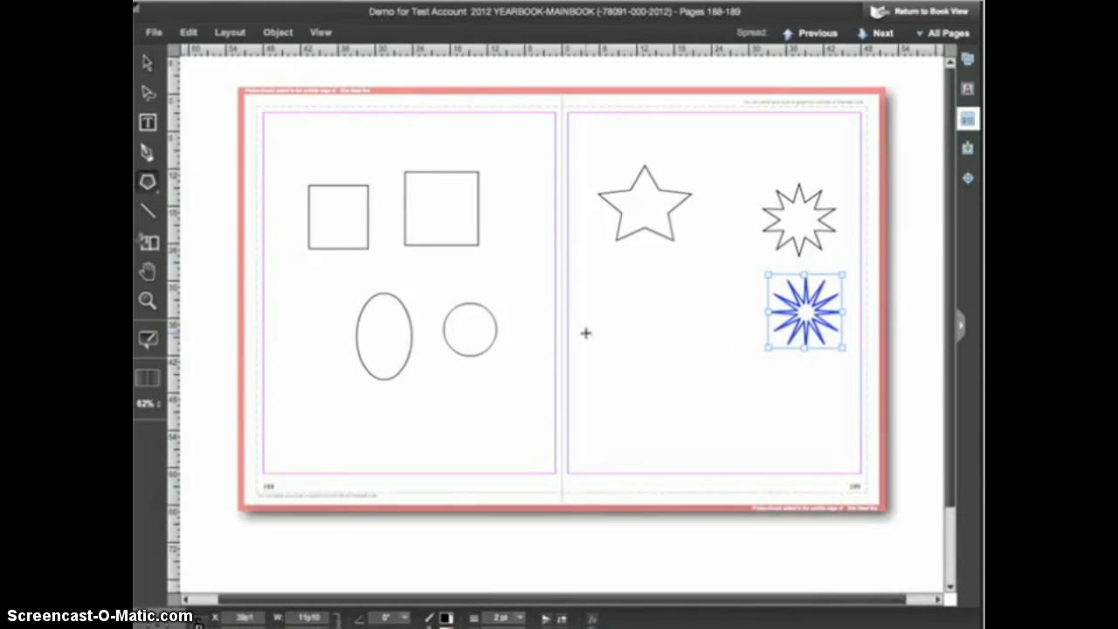
Draw an octagon on the right page, then create a five-sided polygon.
left_click_drag(617, 331, 693, 398)
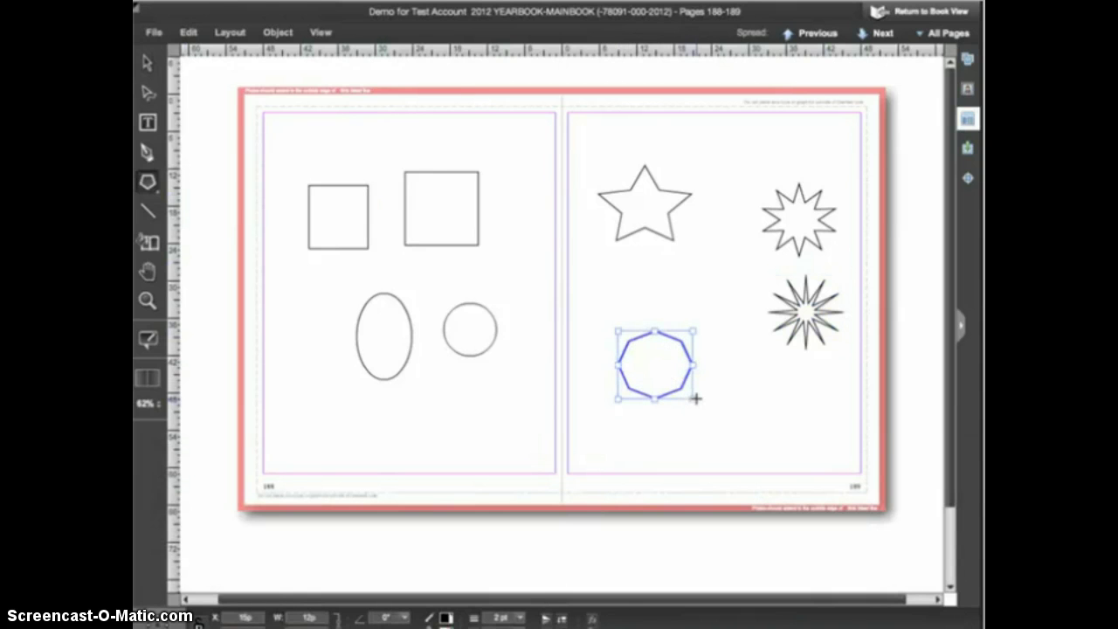
left_click(761, 409)
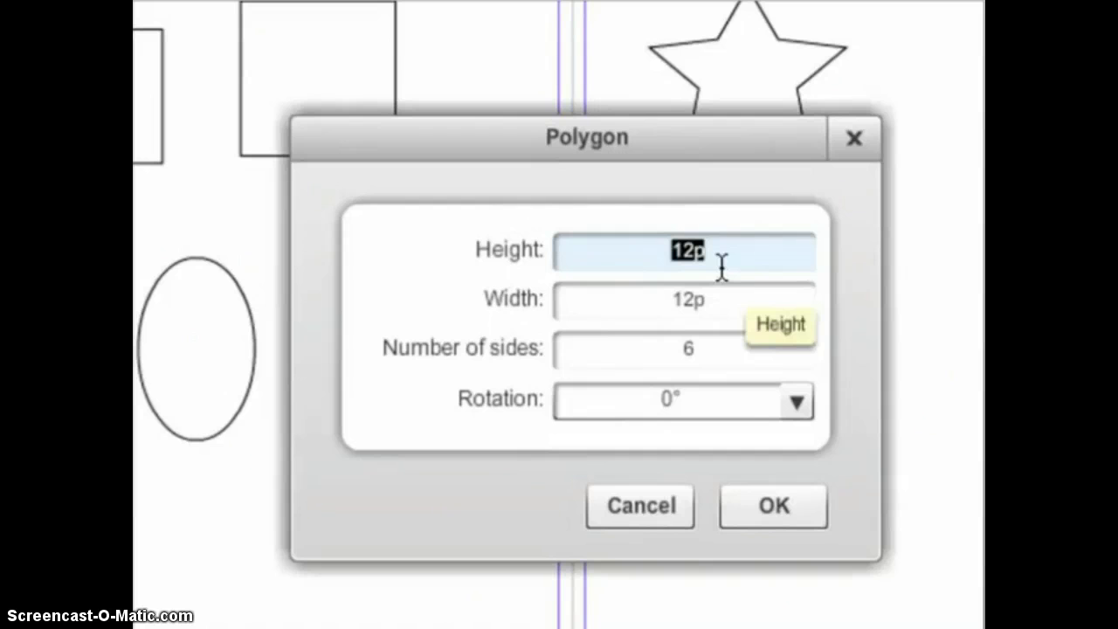
left_click(699, 349)
double_click(650, 349)
type("5")
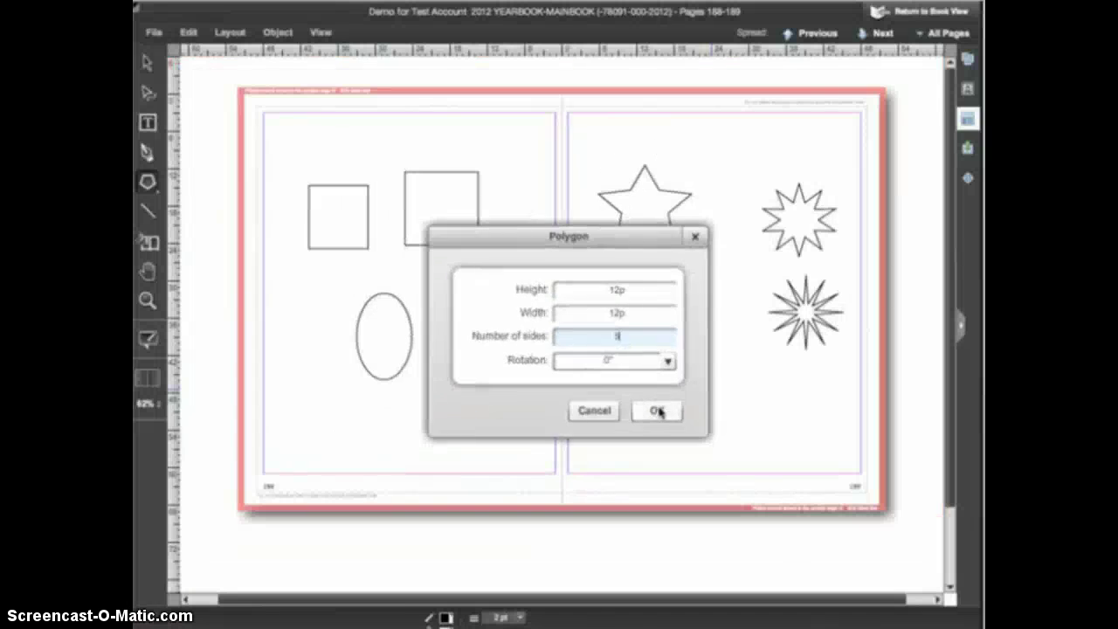
left_click(773, 505)
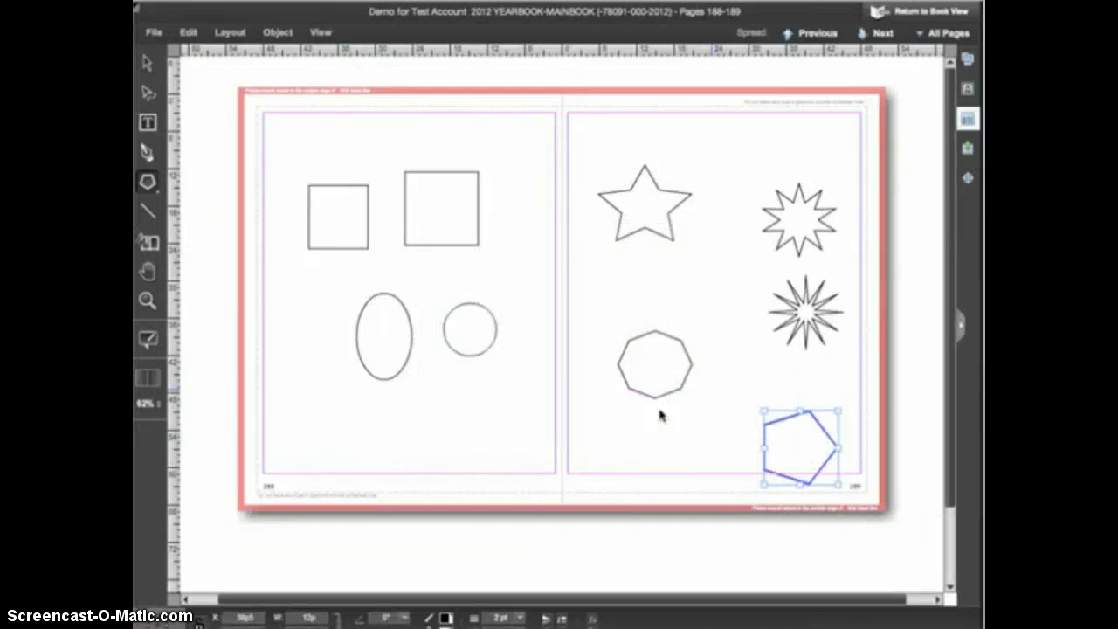
Move the pentagon slightly up and left and make it a bit smaller.
key("v")
left_click_drag(791, 449, 755, 405)
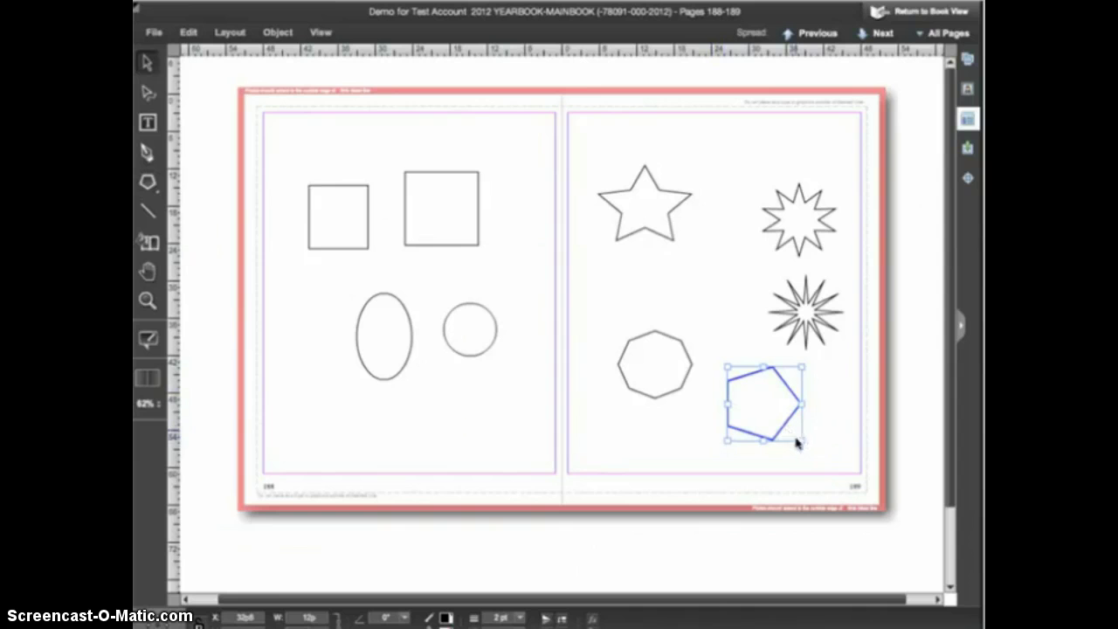
mouse_move(802, 441)
left_mouse_down()
mouse_move(834, 467)
mouse_move(804, 438)
left_mouse_up()
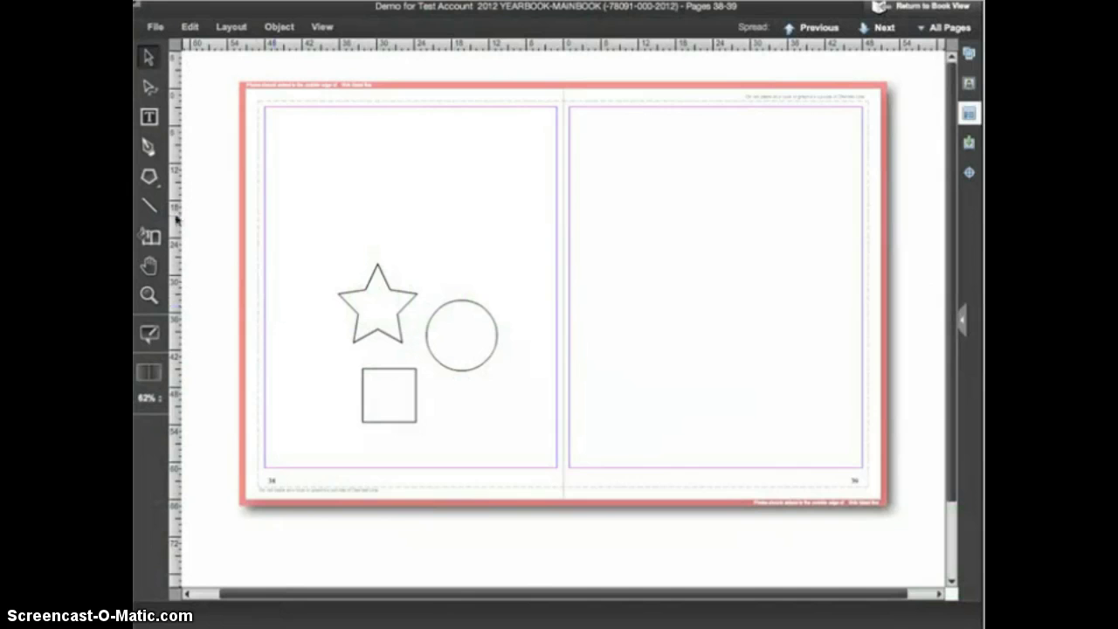
Draw a horizontal line under the square, then select the square and zoom to 300%.
left_click(156, 211)
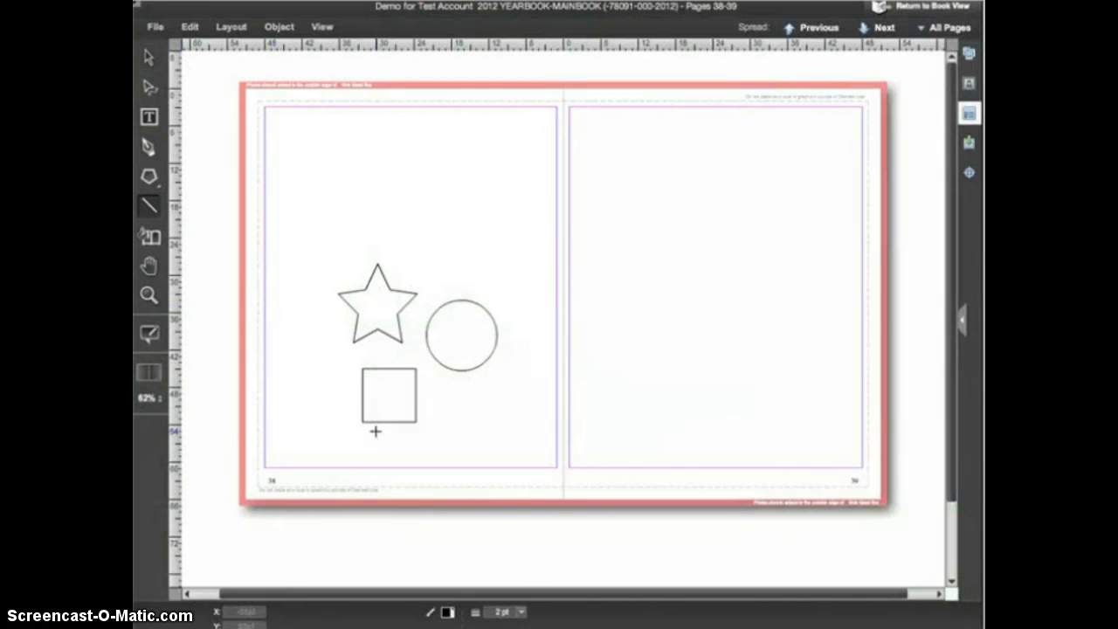
left_click_drag(370, 440, 490, 443)
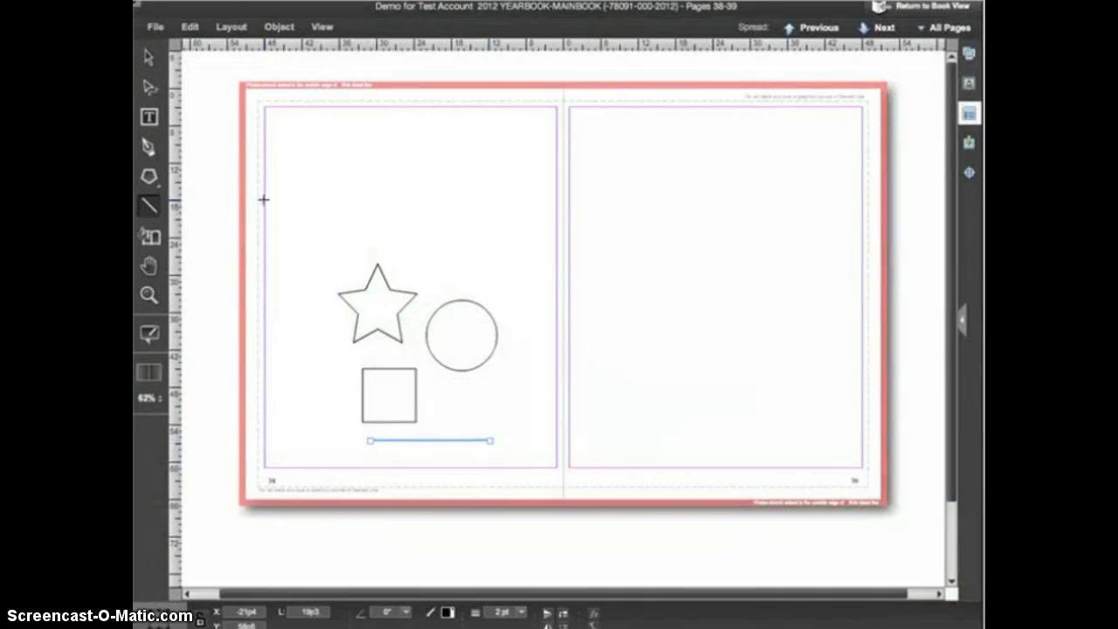
left_click(148, 57)
left_click(372, 390)
left_click(150, 399)
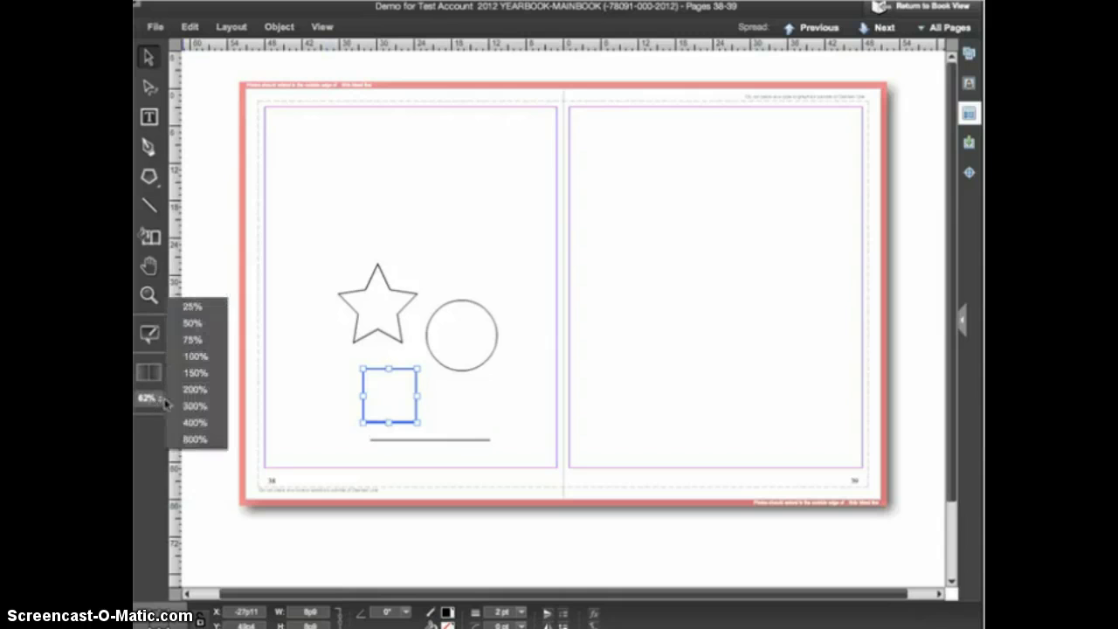
left_click(190, 409)
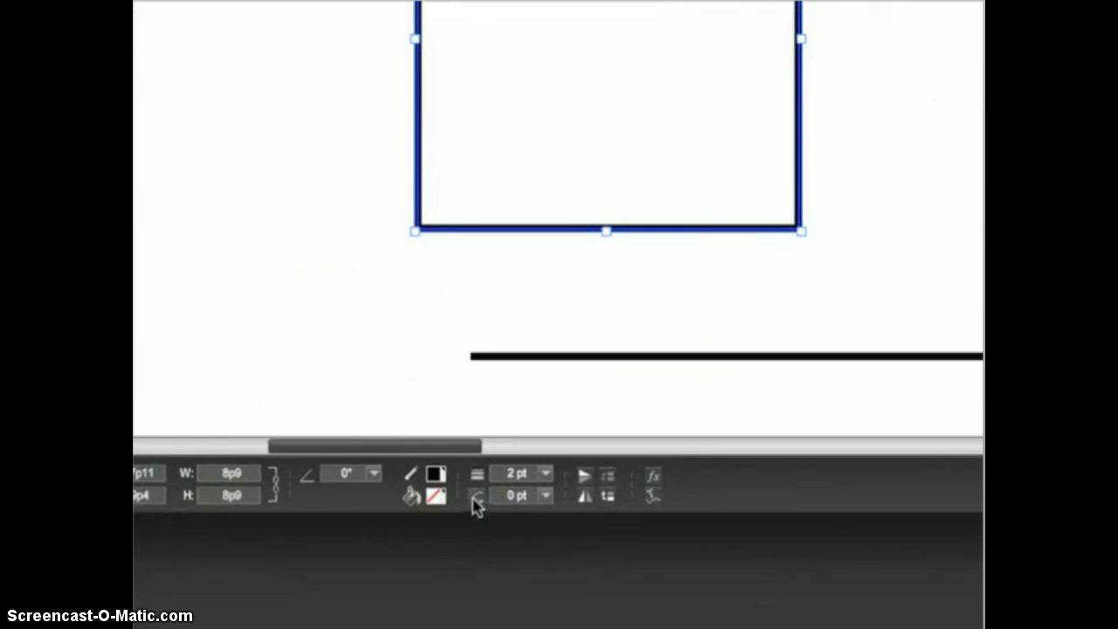
Try 6 pt and 2 pt stroke weights on the square, then set it to 3 pt.
left_click(544, 474)
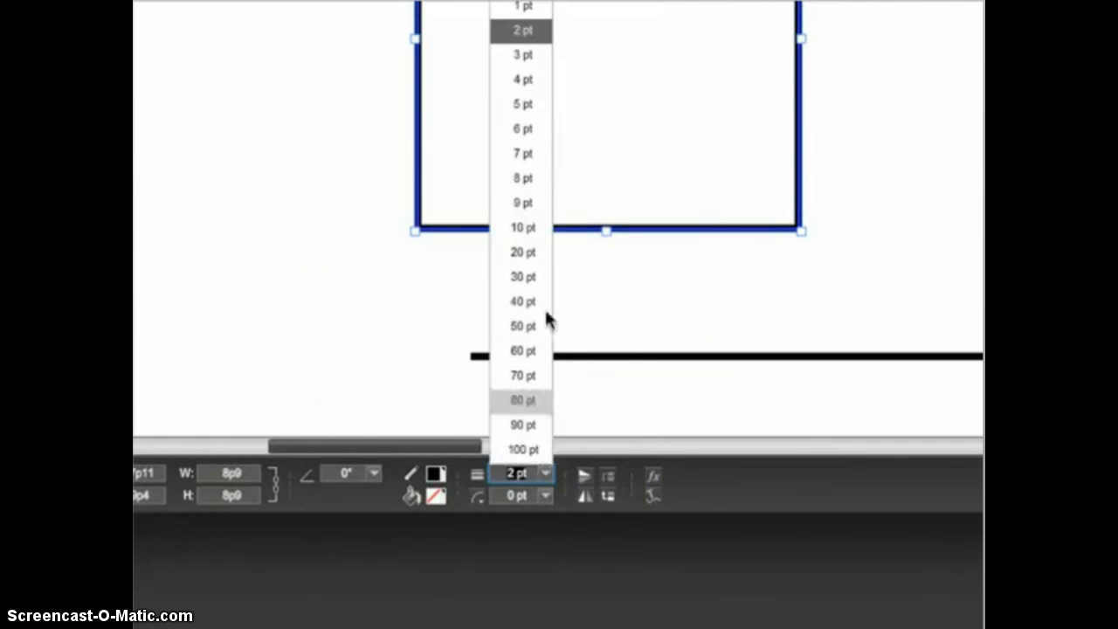
left_click(532, 131)
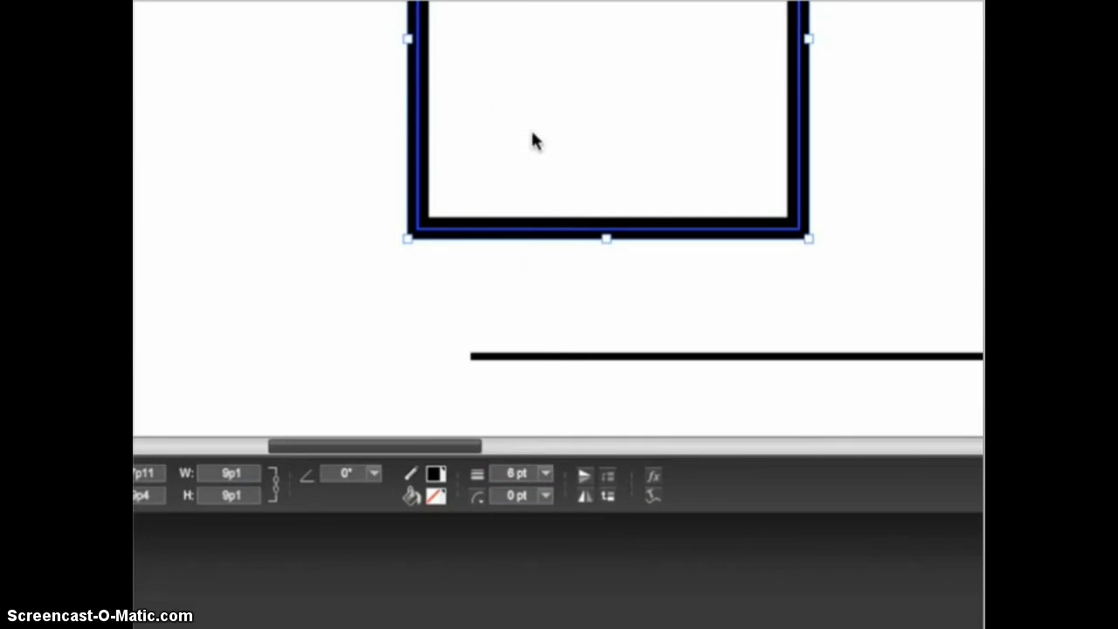
left_click(546, 474)
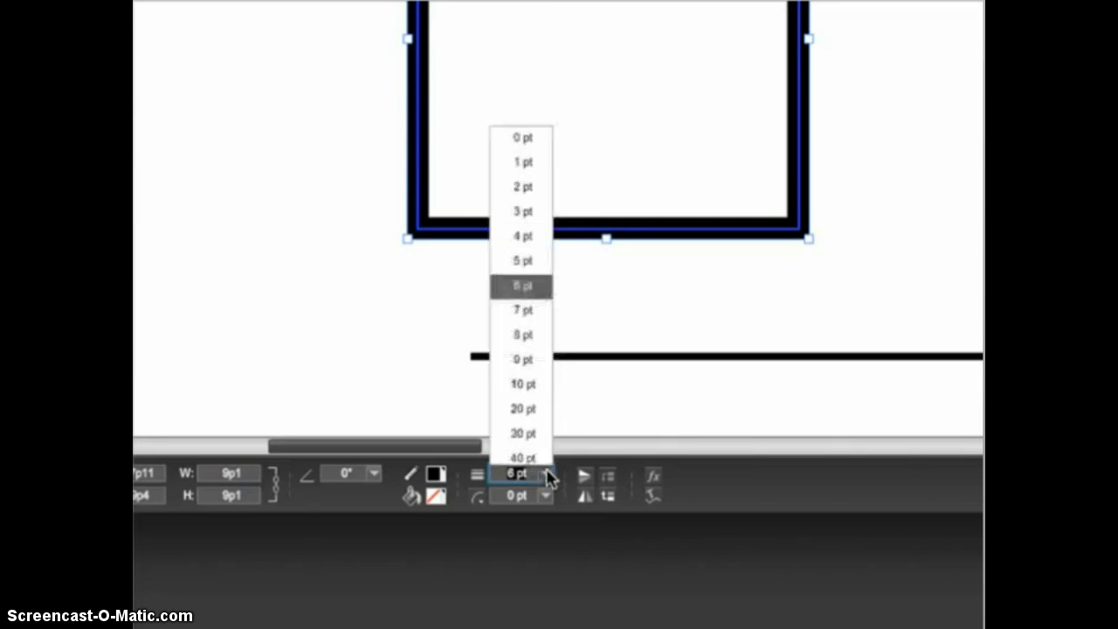
left_click(522, 31)
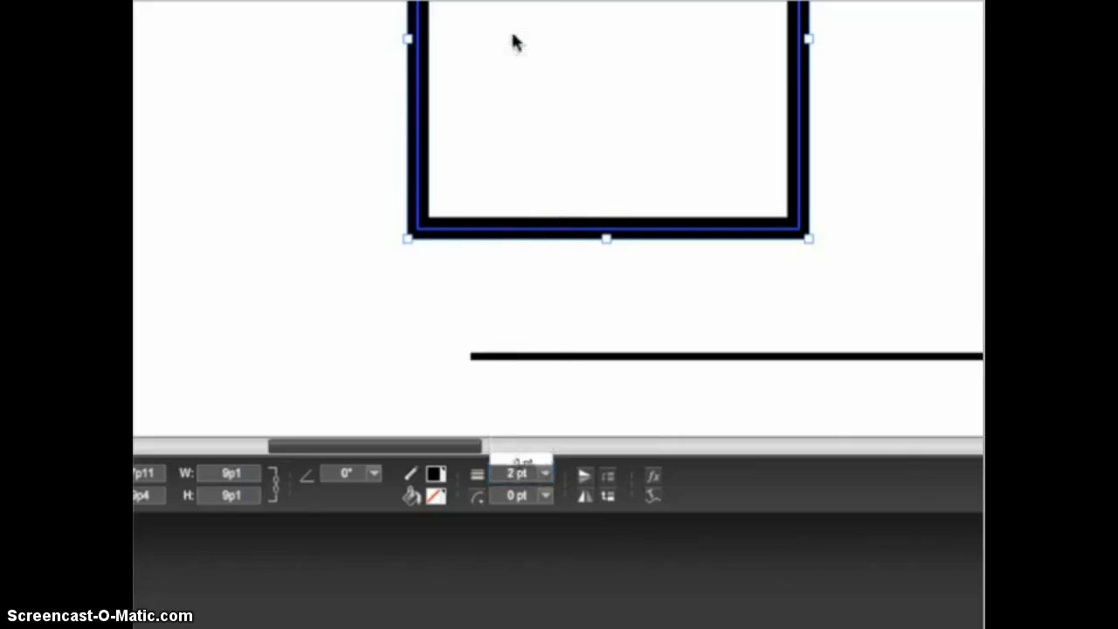
left_click(527, 473)
left_click_drag(527, 473, 494, 473)
type("3")
key("Return")
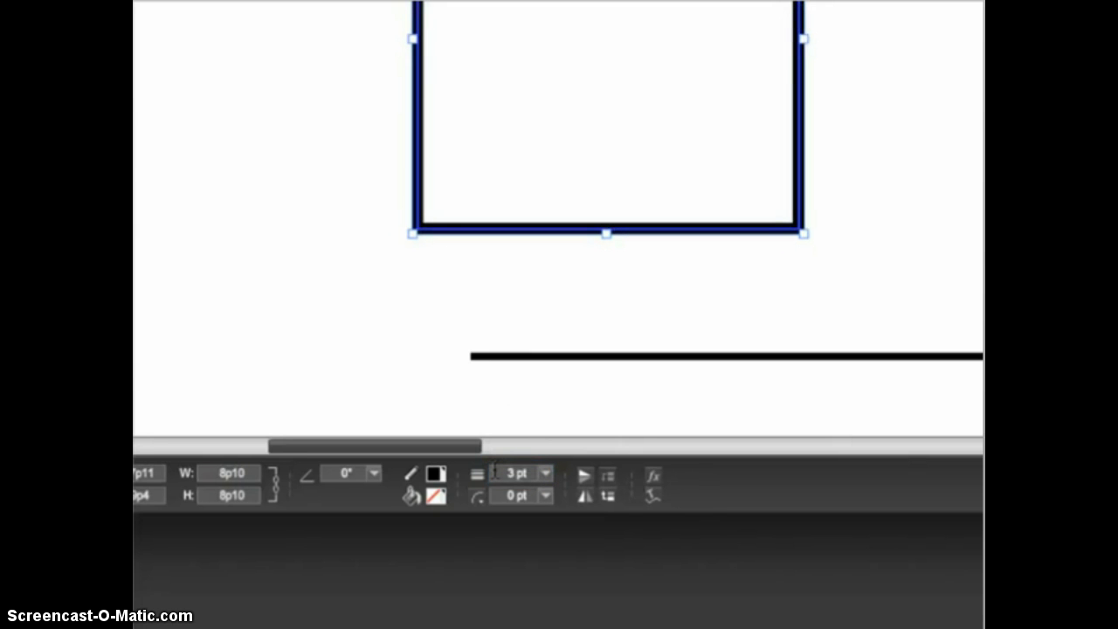
Switch the square's outline from War Eagle Blue to War Eagle Gold and fill it War Eagle Blue.
left_click(437, 485)
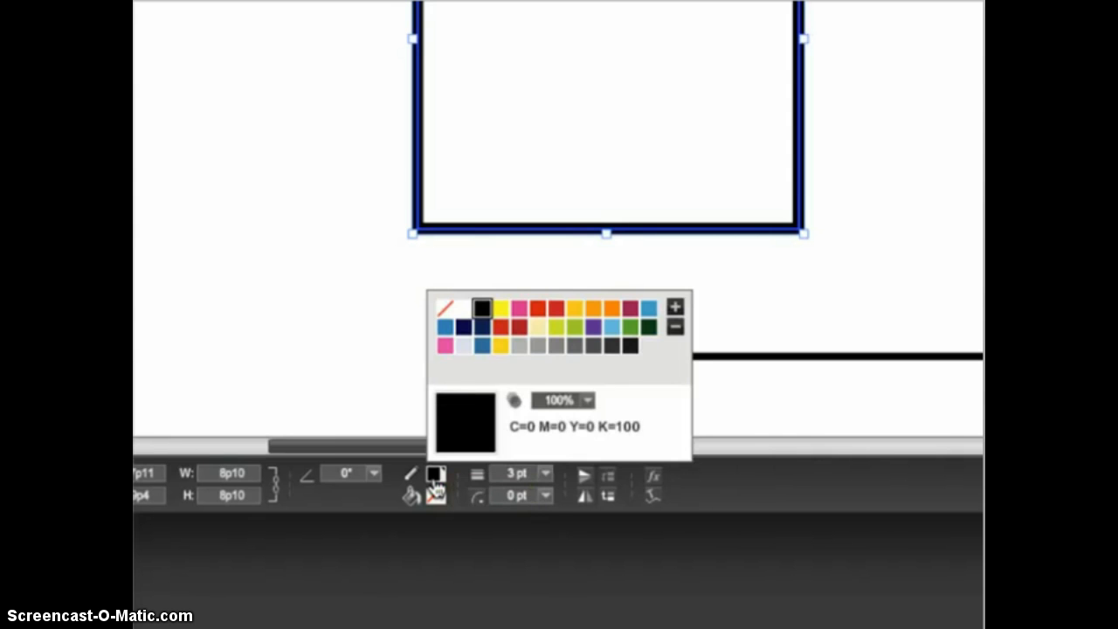
left_click(485, 351)
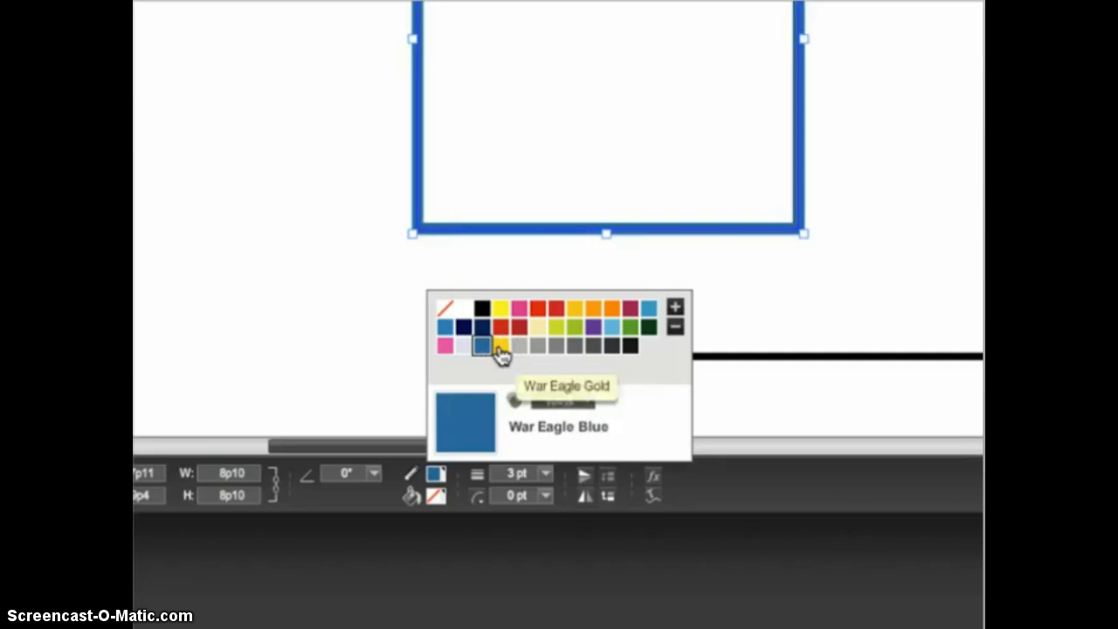
left_click(501, 350)
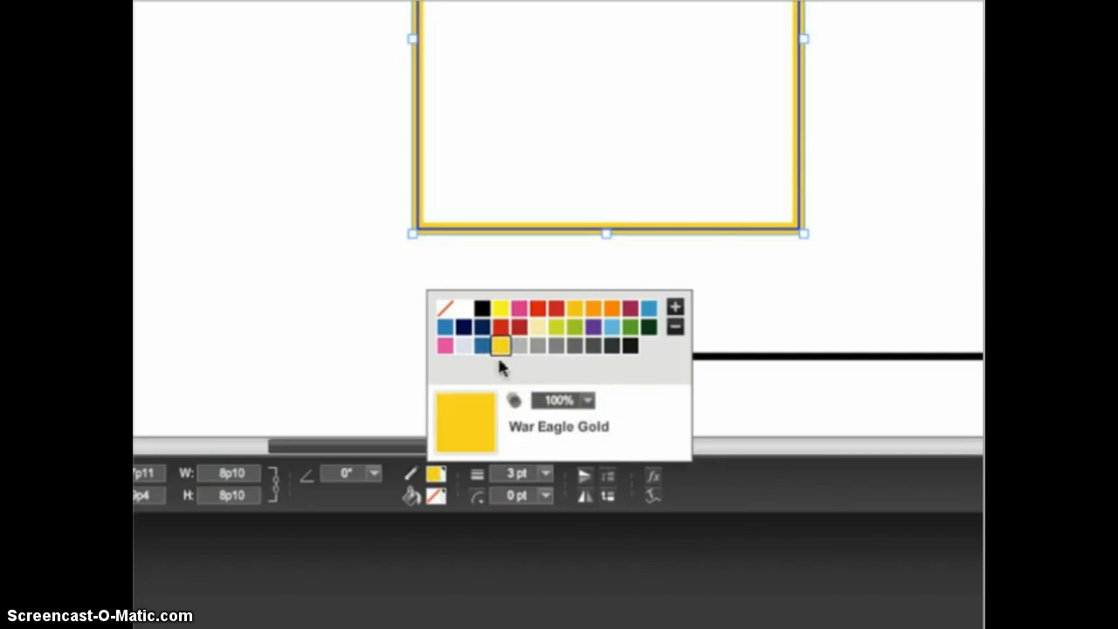
left_click(436, 497)
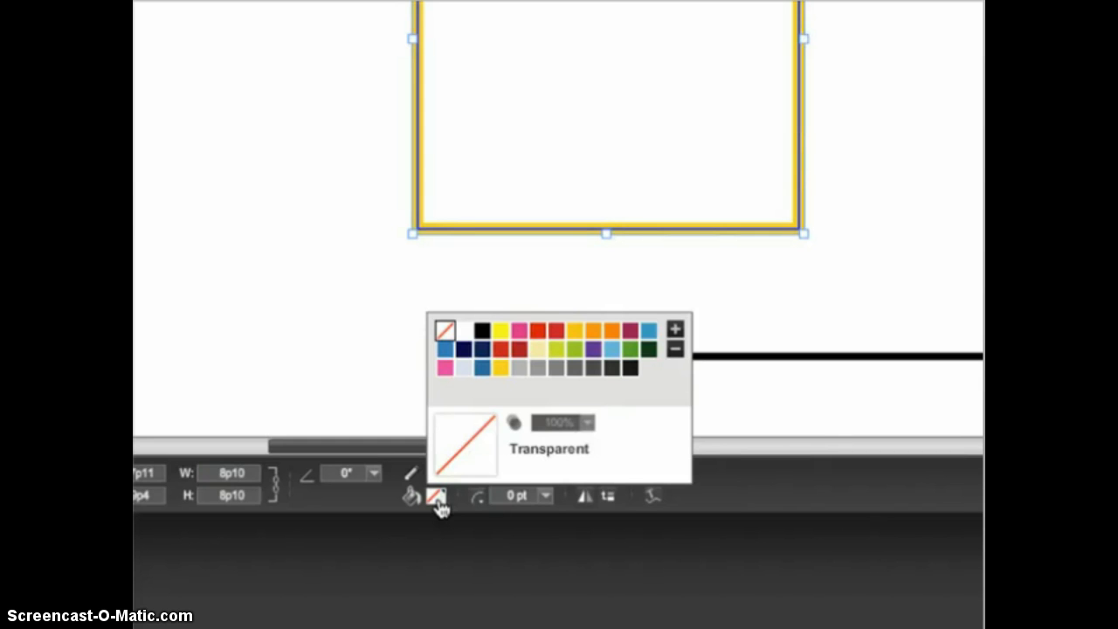
left_click(482, 370)
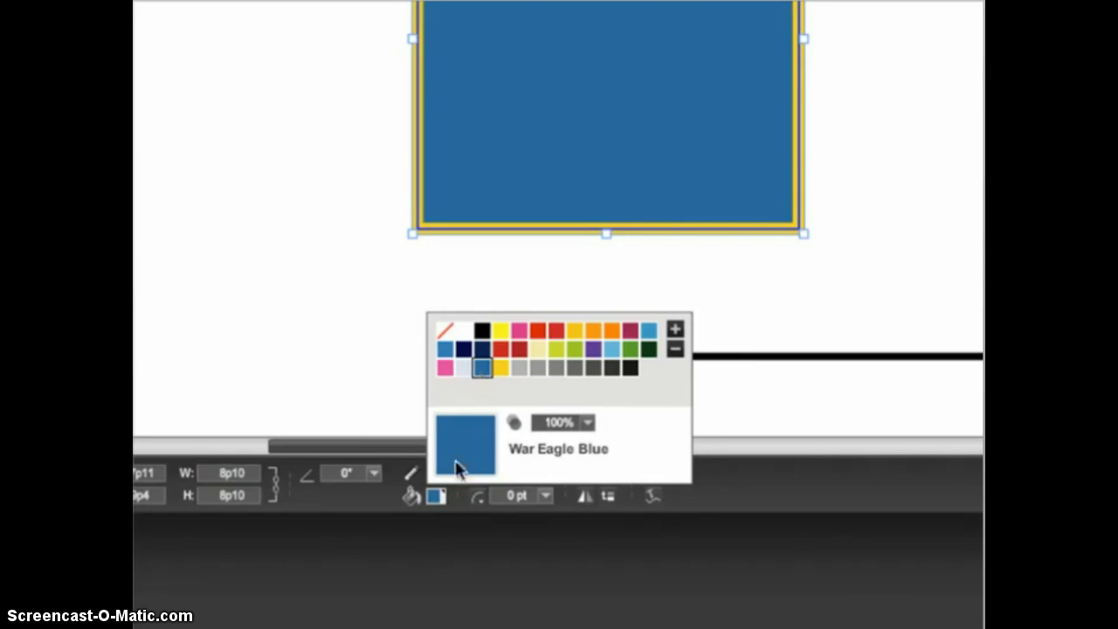
left_click(436, 497)
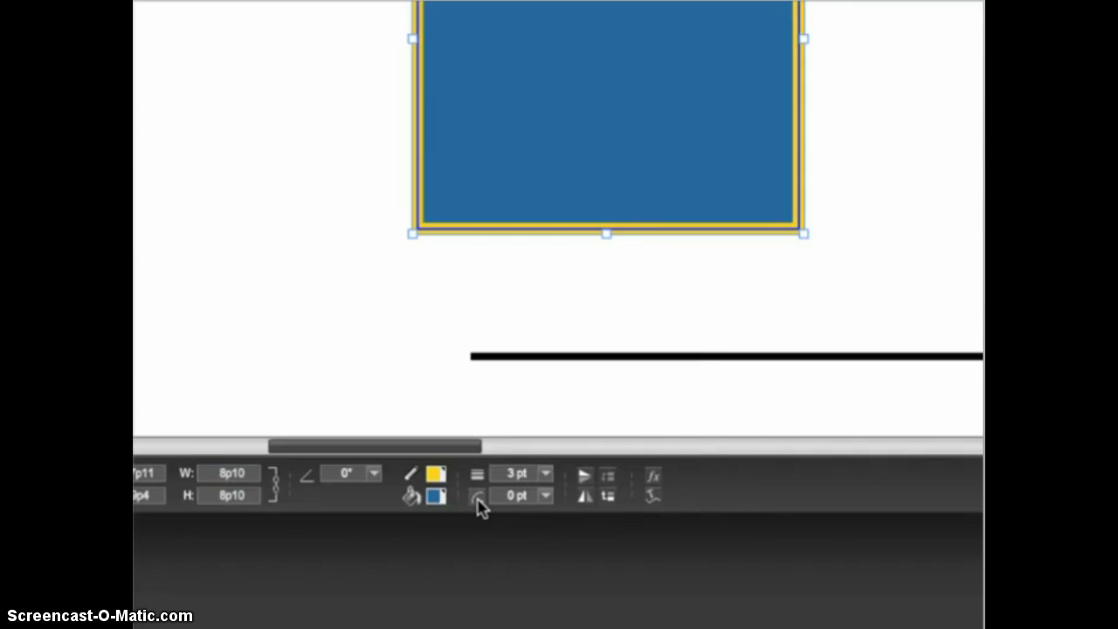
Set the square's corner size to 15 pt, then raise it to 30 pt.
left_click(477, 496)
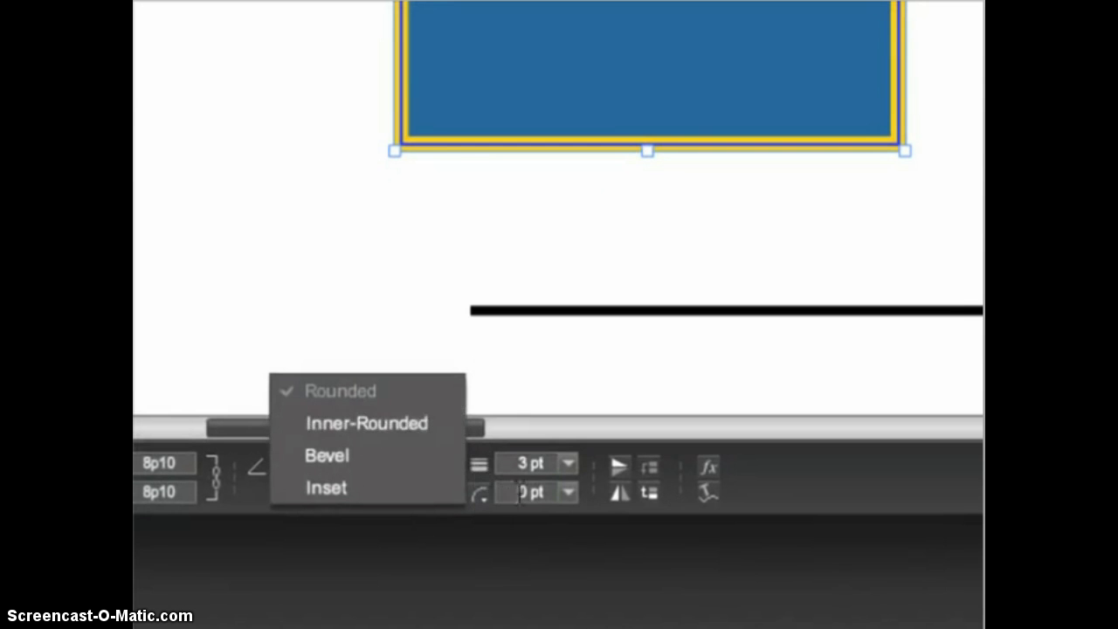
left_click(539, 493)
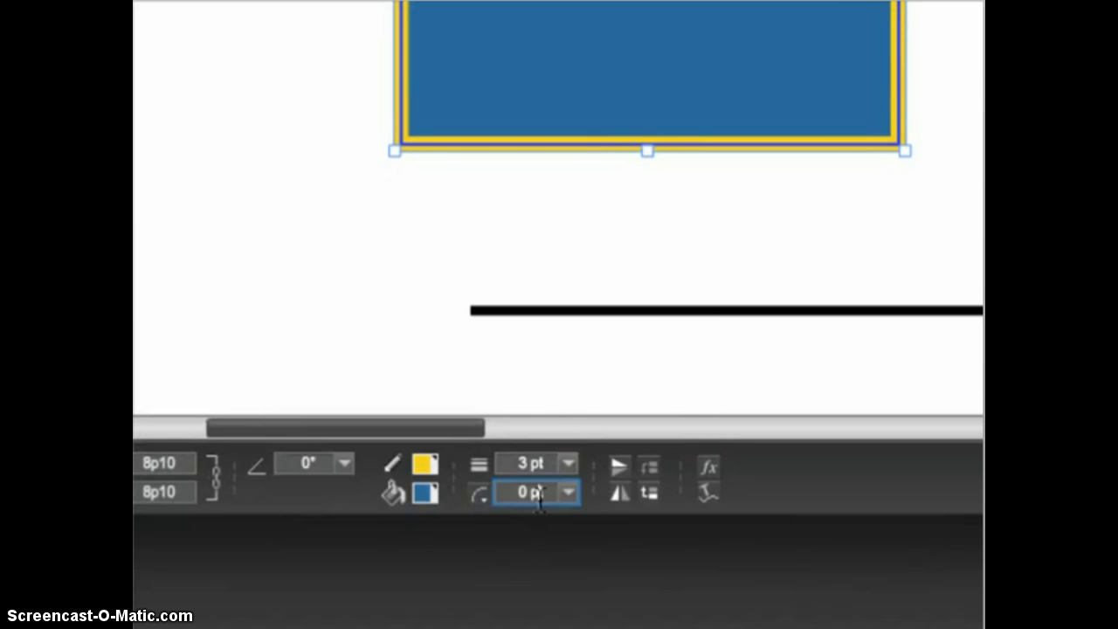
left_click(564, 496)
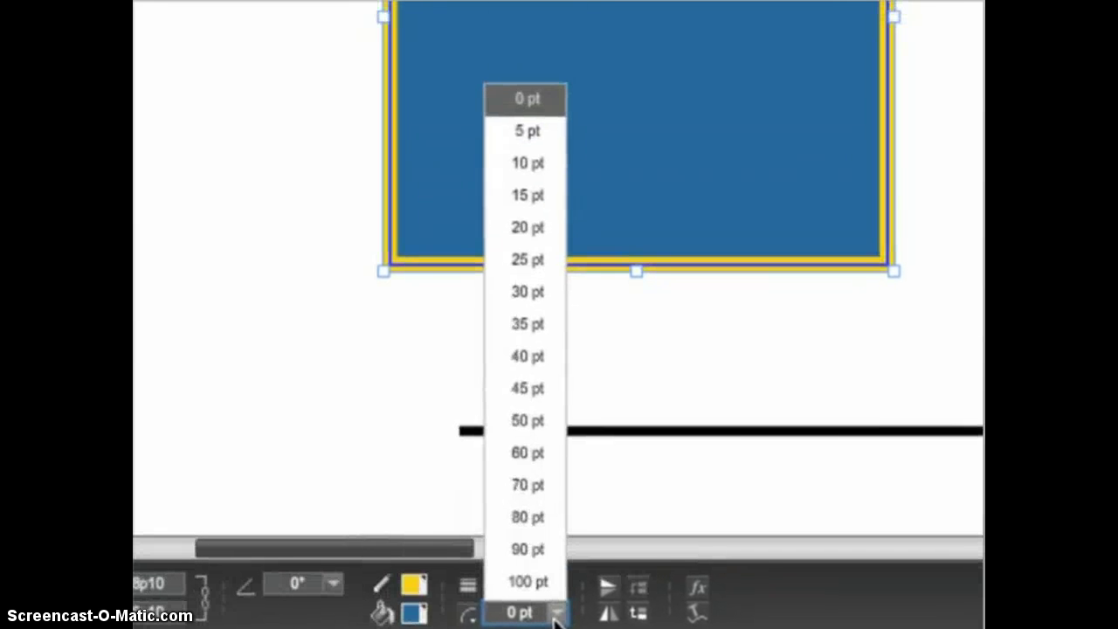
left_click(544, 196)
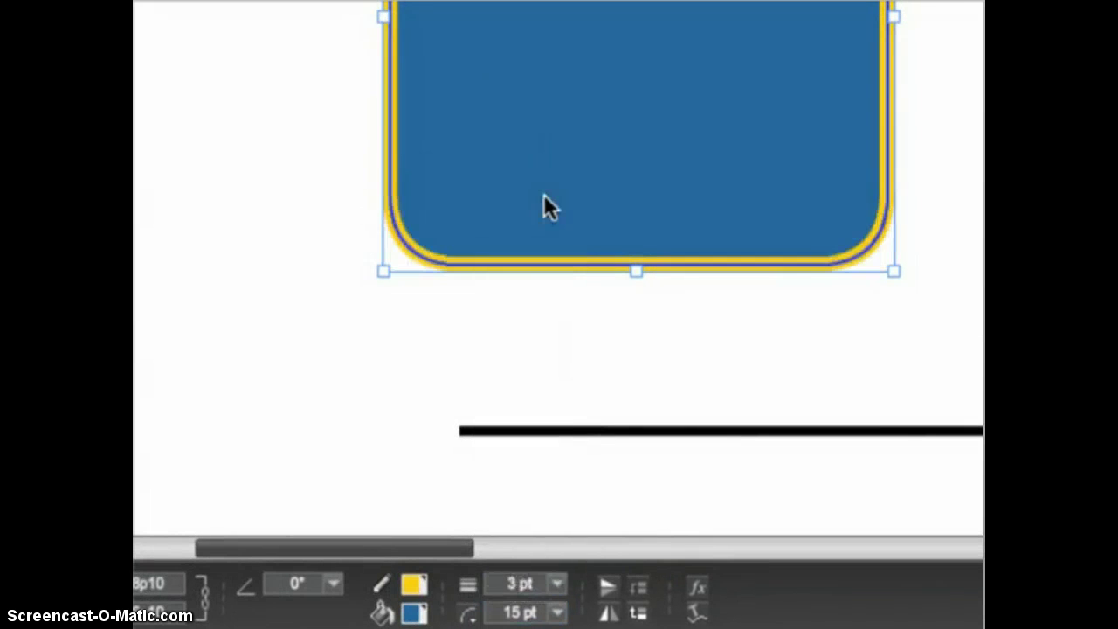
left_click(556, 612)
left_click(526, 293)
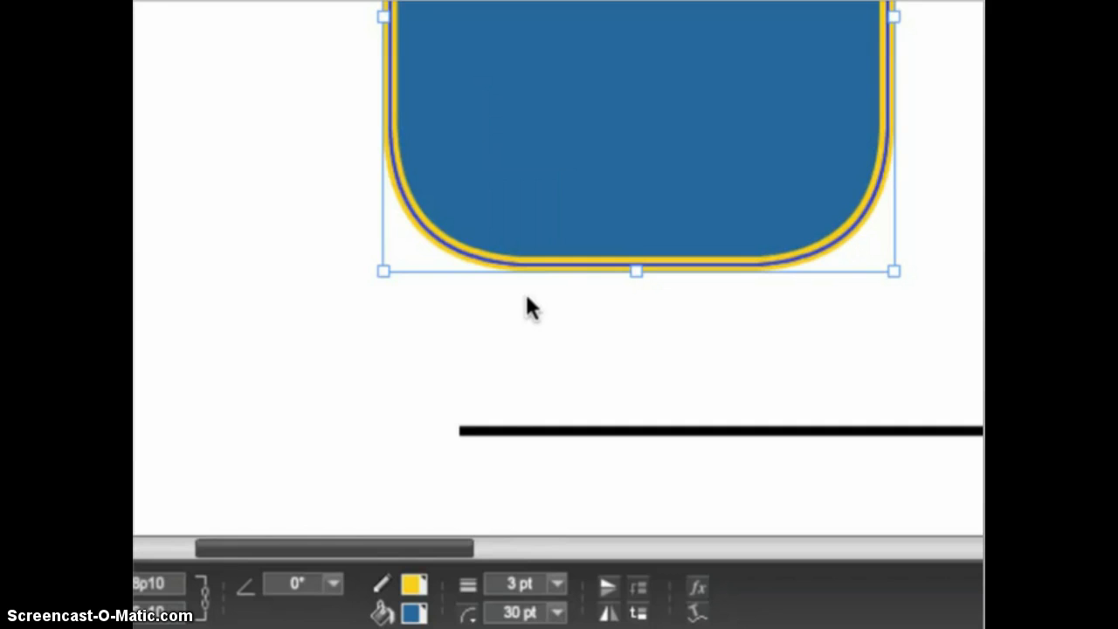
Make the corners inset after trying inner-rounded and beveled, then move the blue line beneath the cross.
left_click(462, 614)
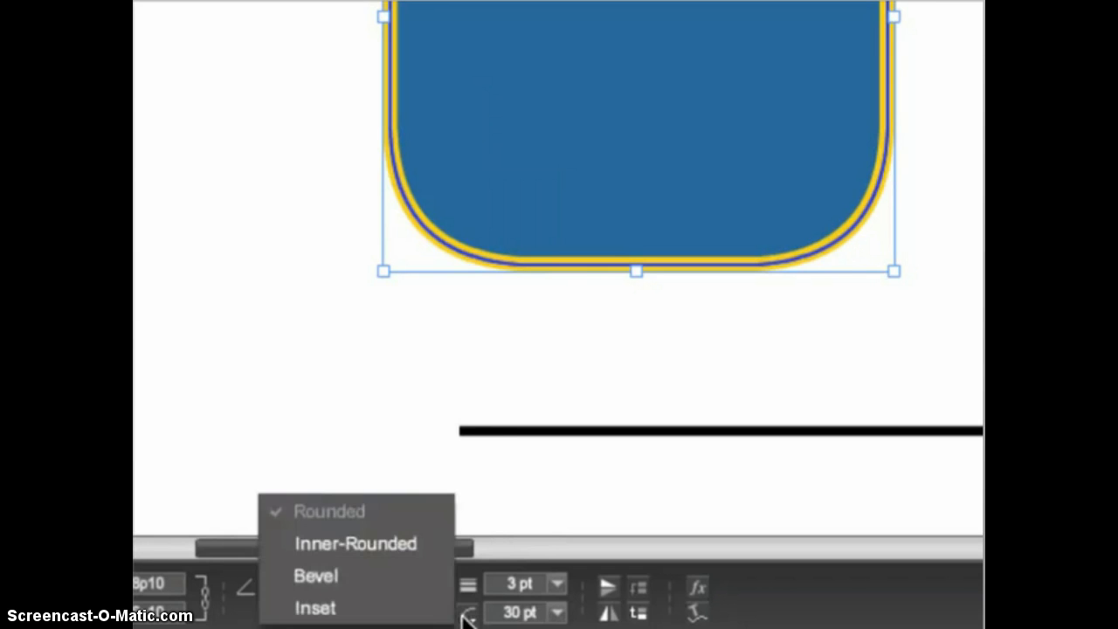
left_click(419, 543)
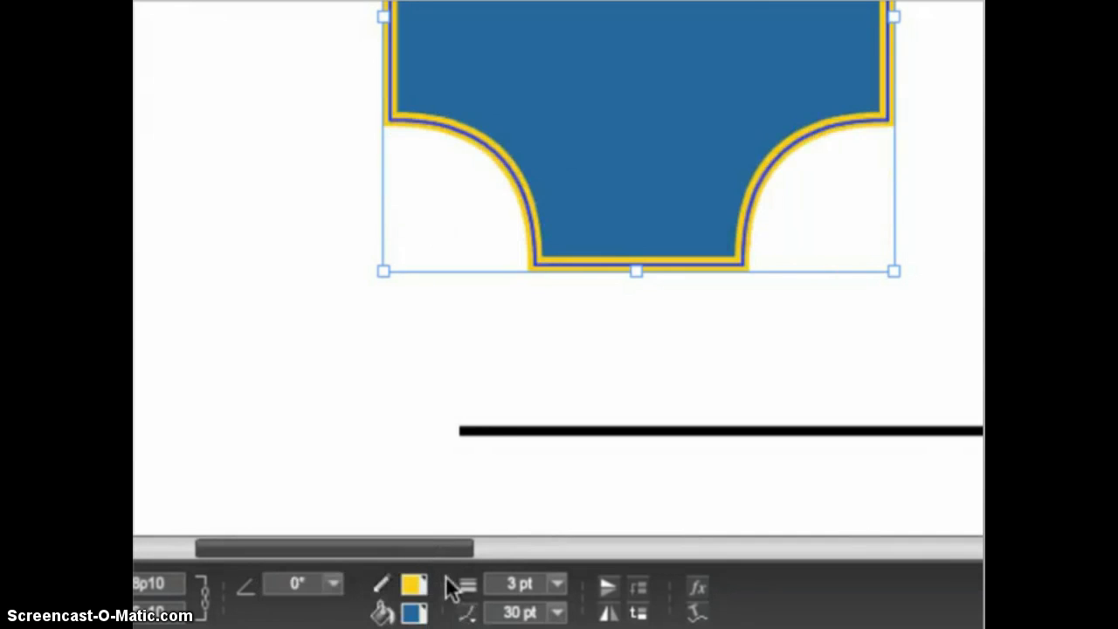
left_click(464, 614)
left_click(404, 580)
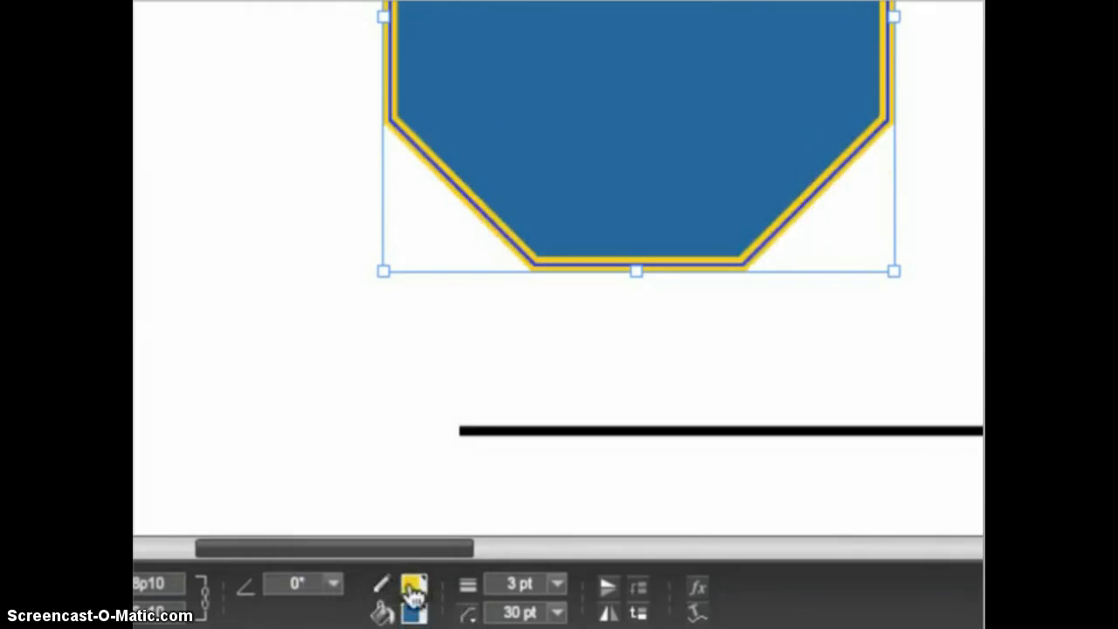
left_click(464, 616)
left_click(421, 606)
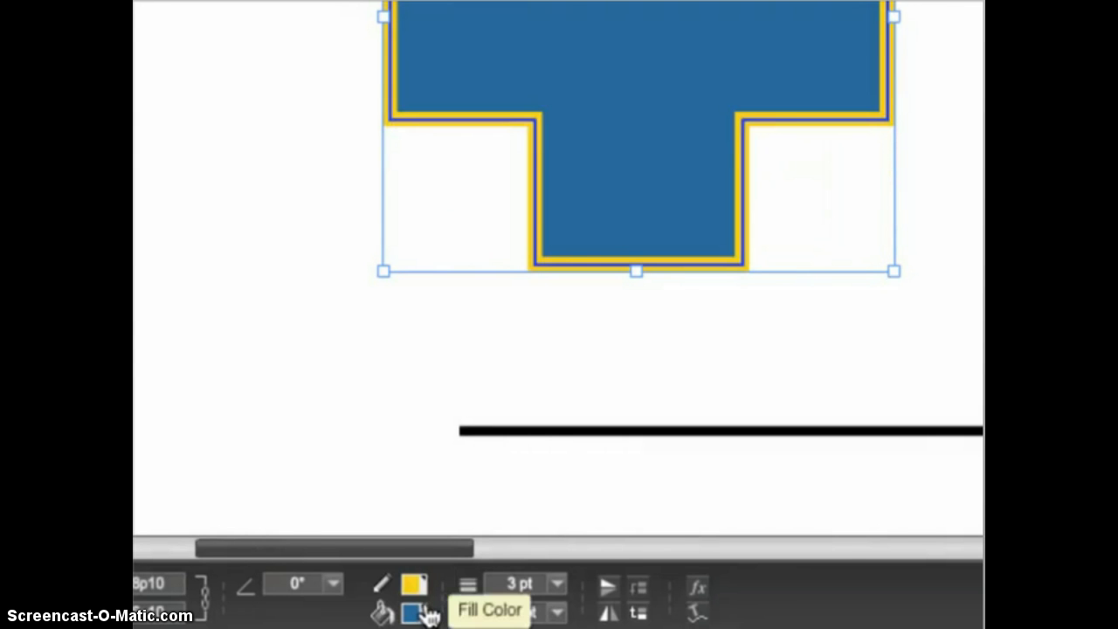
left_click(561, 431)
left_click_drag(562, 432, 185, 369)
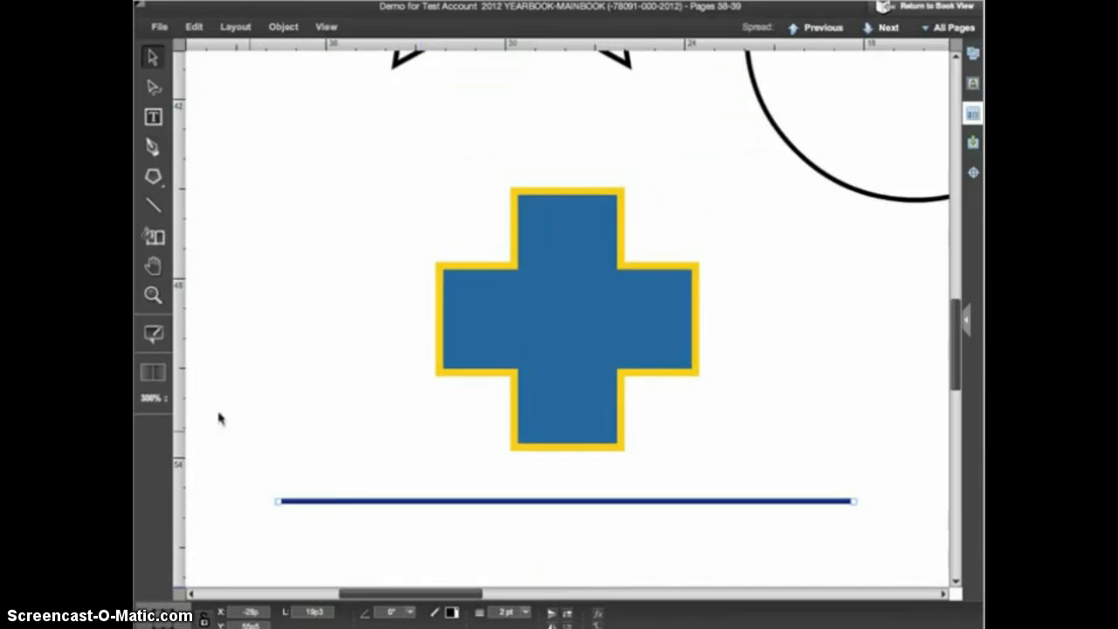
Fit the spread, fill the circle yellow and make its red outline 30 pt.
left_click(158, 374)
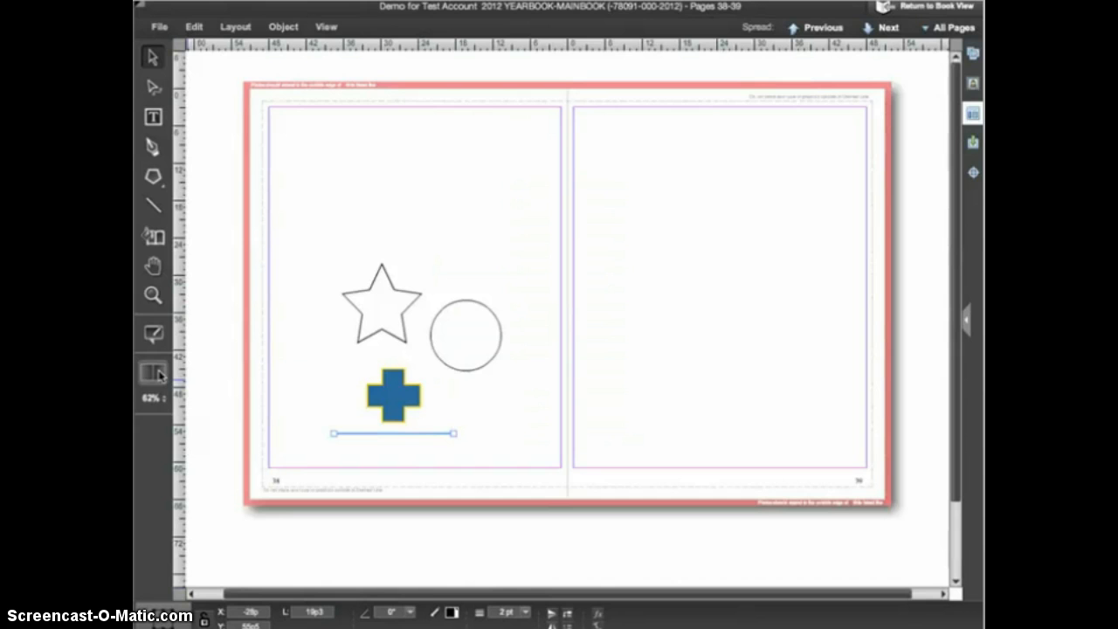
left_click(459, 369)
left_click(452, 612)
left_click(452, 626)
left_click(495, 542)
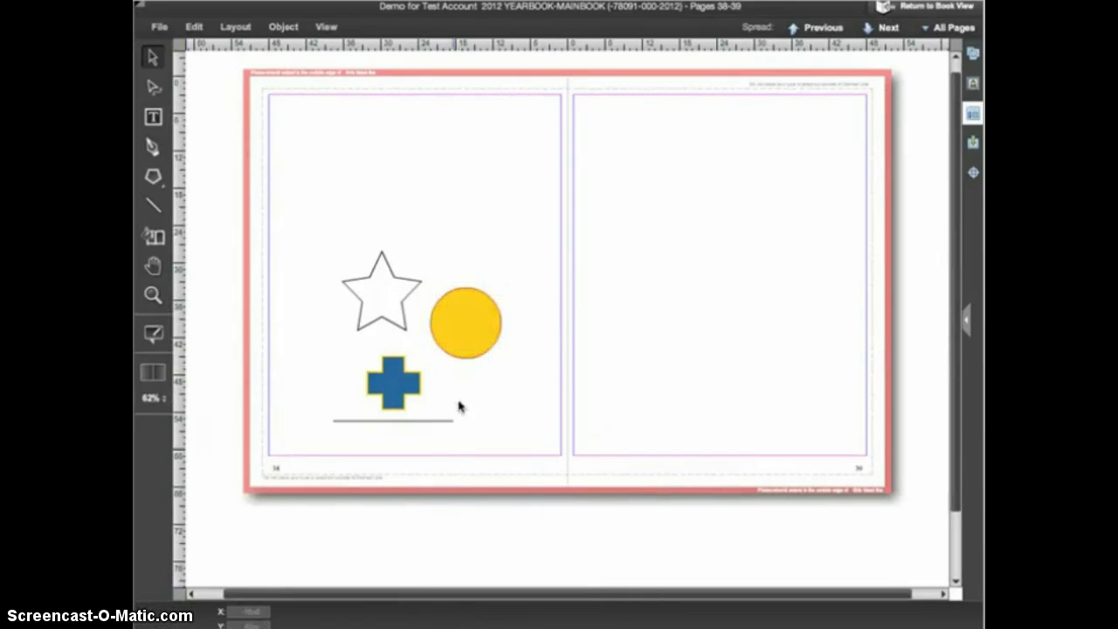
left_click(524, 615)
left_click(511, 482)
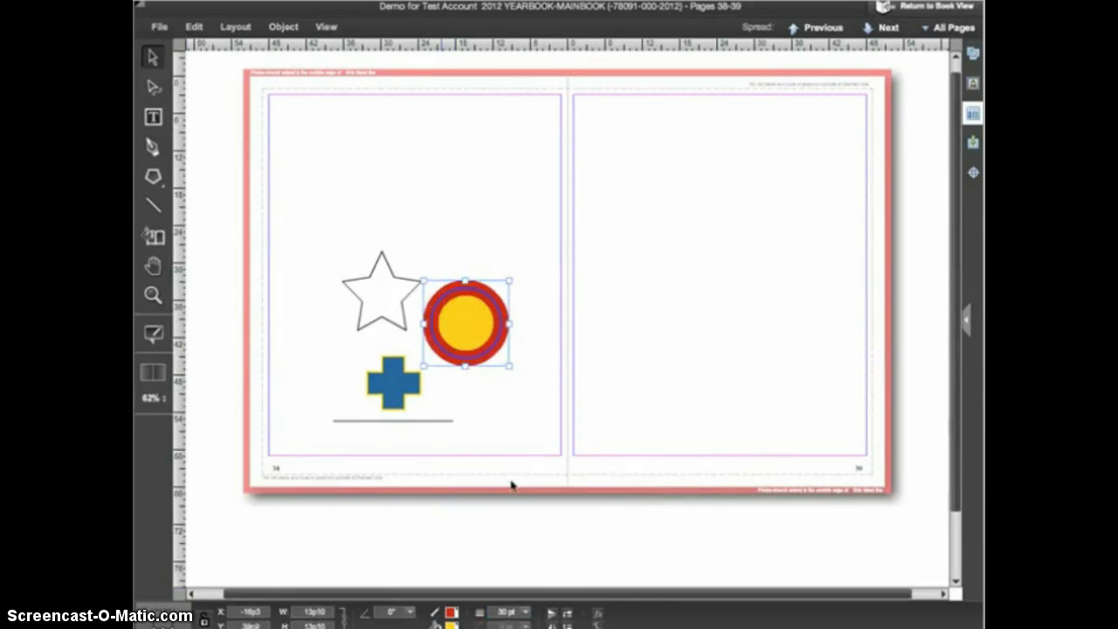
left_click(486, 427)
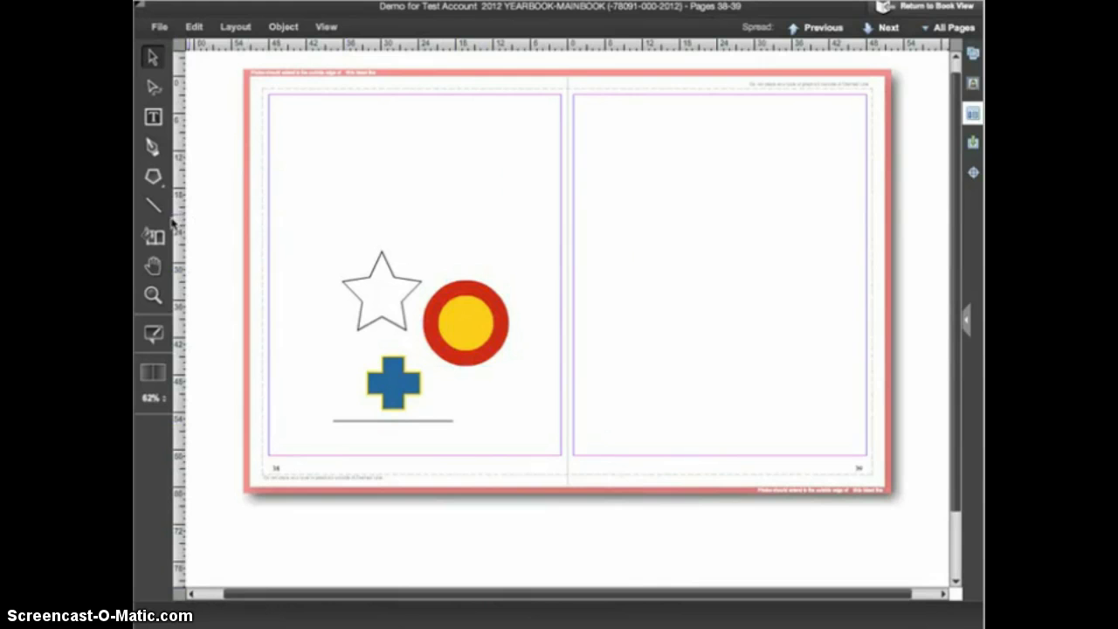
Draw a rectangle on the right page and another at the top of the left page.
left_click(158, 183)
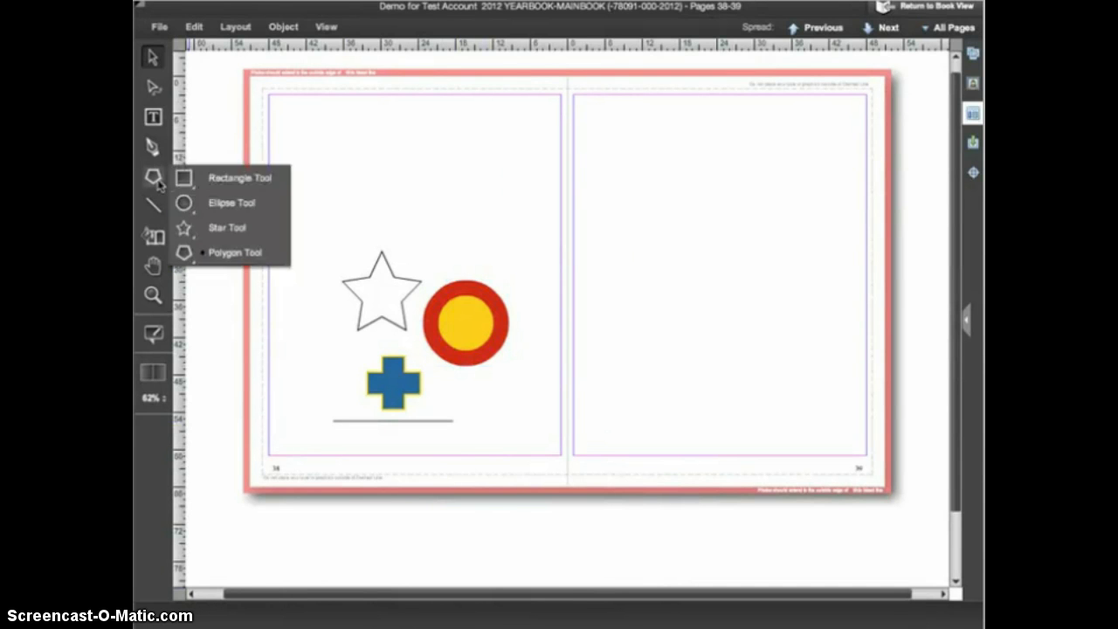
left_click(210, 175)
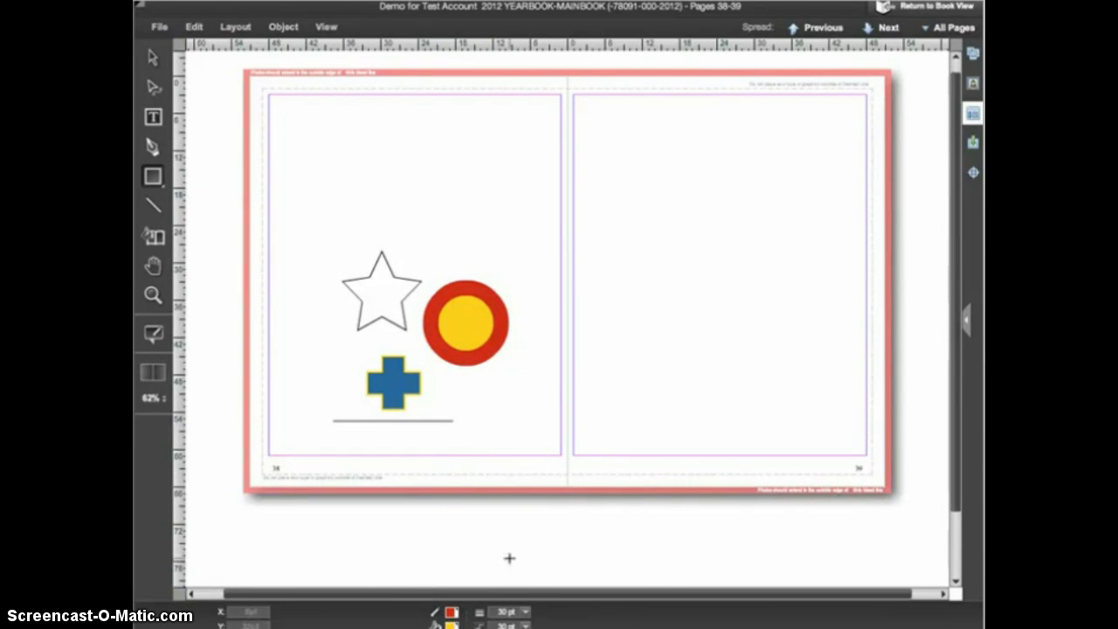
left_click_drag(616, 238, 699, 342)
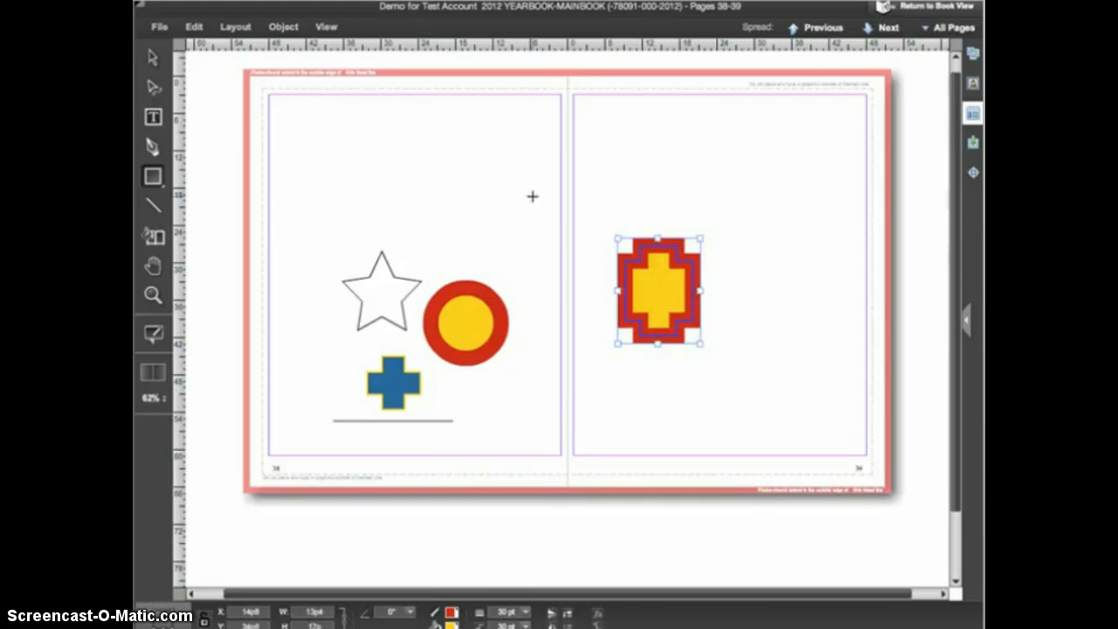
left_click_drag(380, 135, 494, 227)
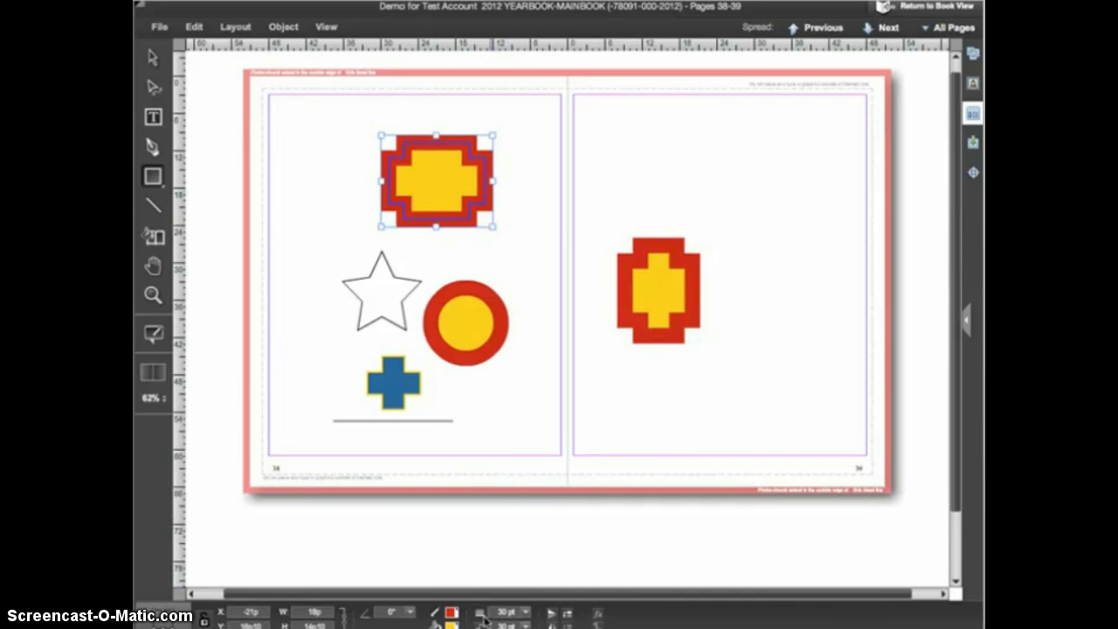
Give the rectangle rounded corners and change its outline thickness.
left_click(409, 611)
left_click(440, 579)
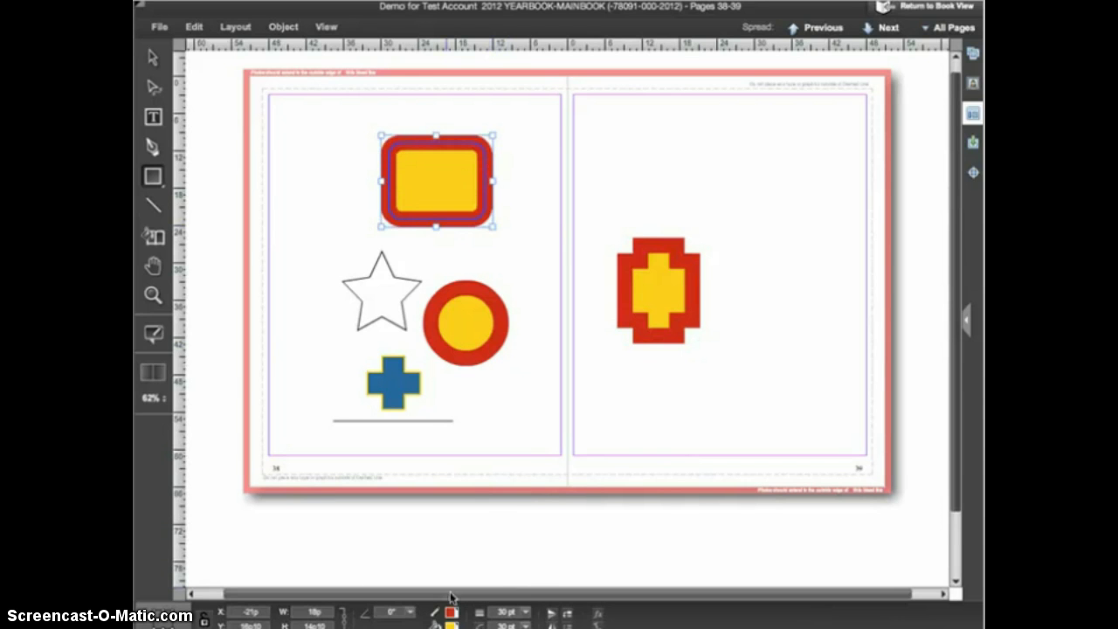
left_click(525, 611)
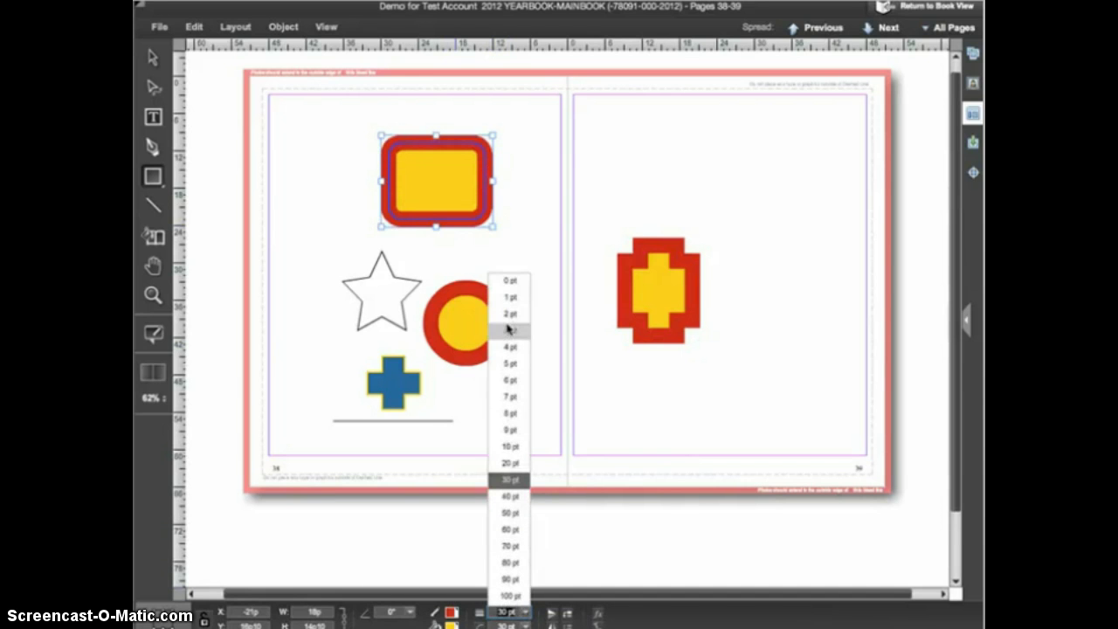
left_click(511, 363)
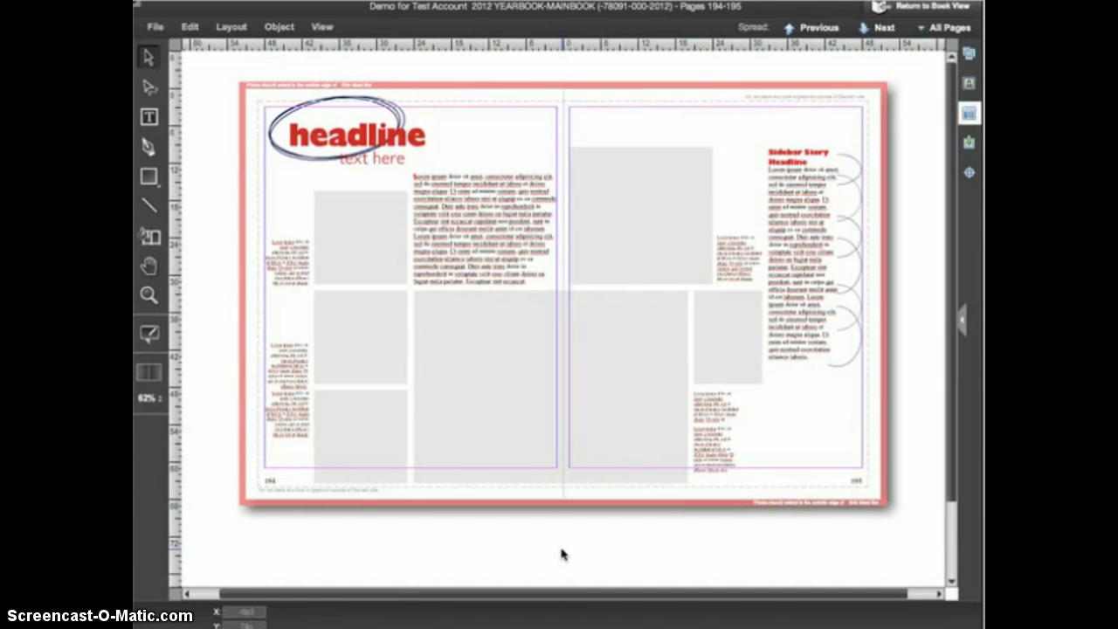
Give all six image frames on pages 194–195 a black 1 pt outline.
left_click(375, 259)
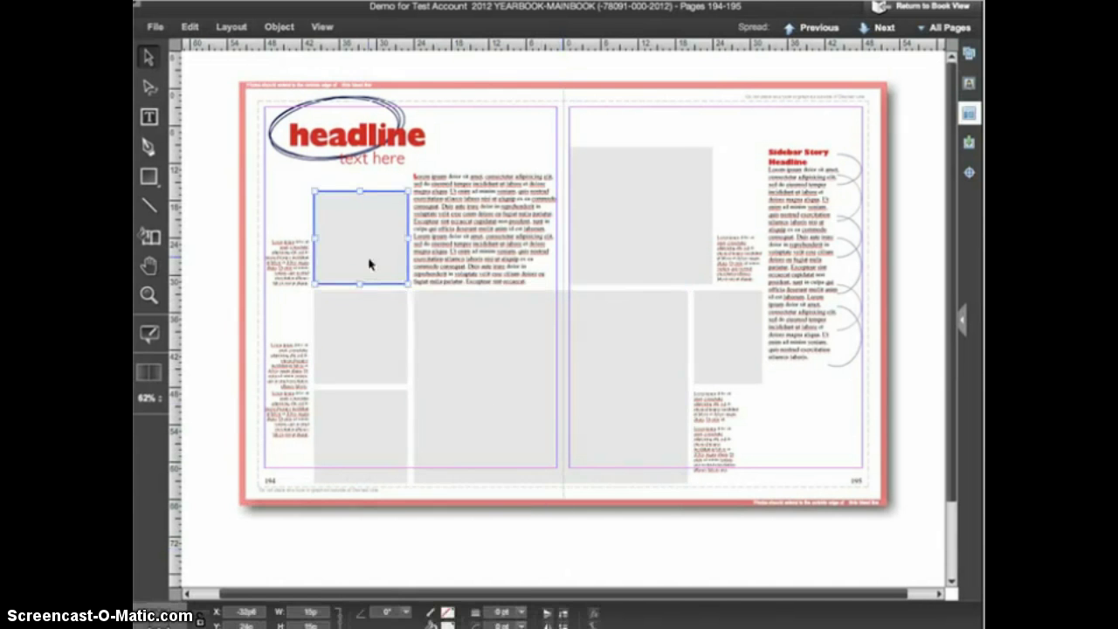
left_click(369, 331, "shift")
left_click(374, 428, "shift")
left_click(489, 425, "shift")
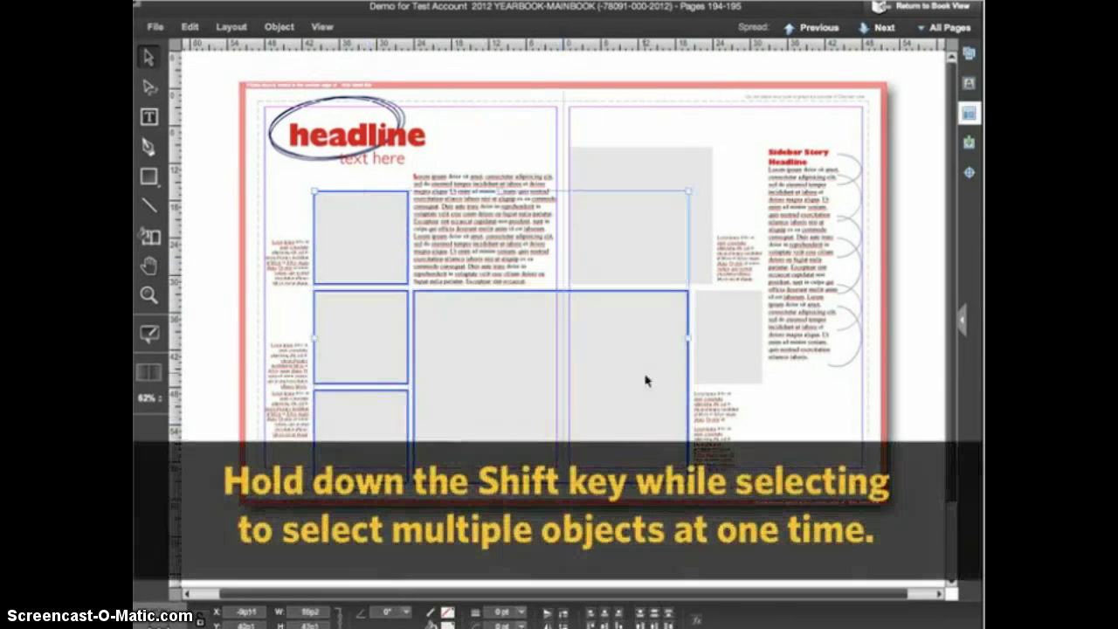
left_click(707, 356, "shift")
left_click(686, 275, "shift")
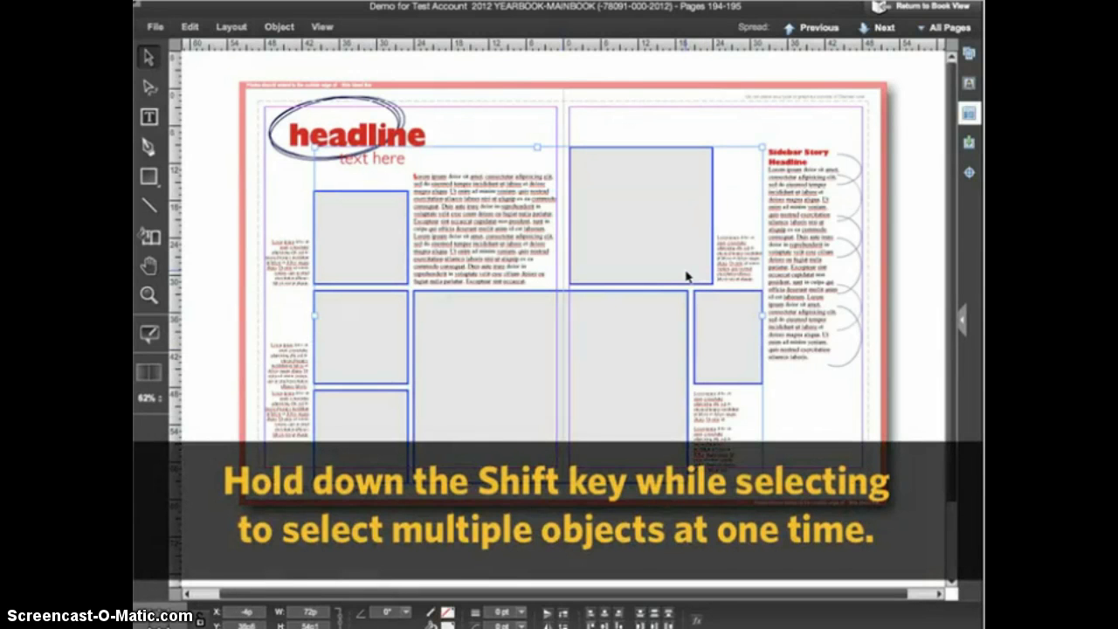
left_click(447, 614)
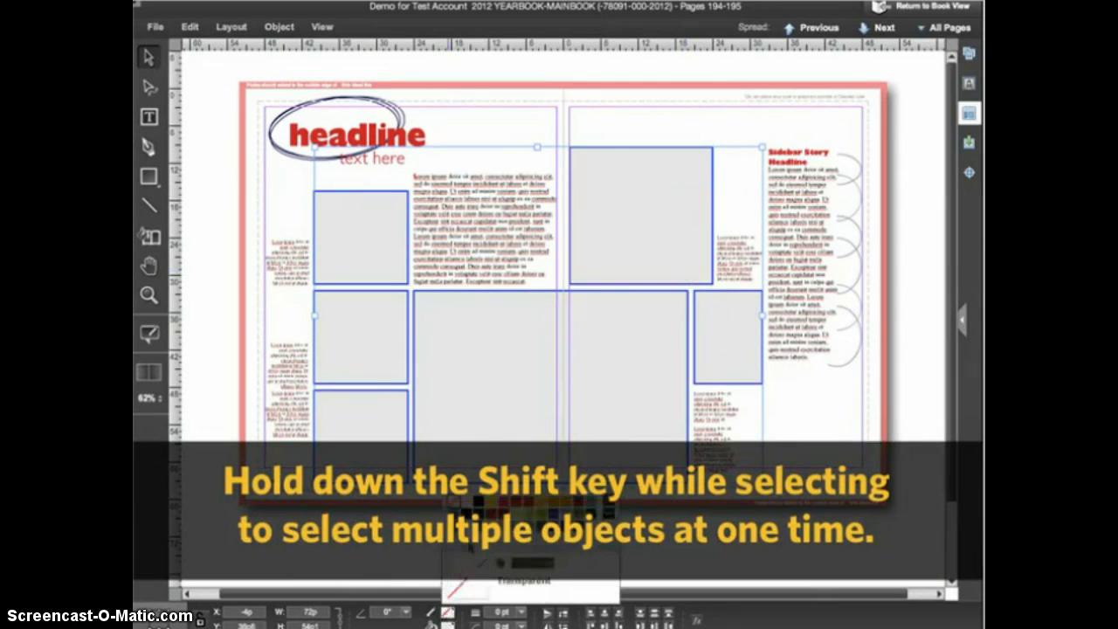
left_click(479, 501)
left_click(502, 611)
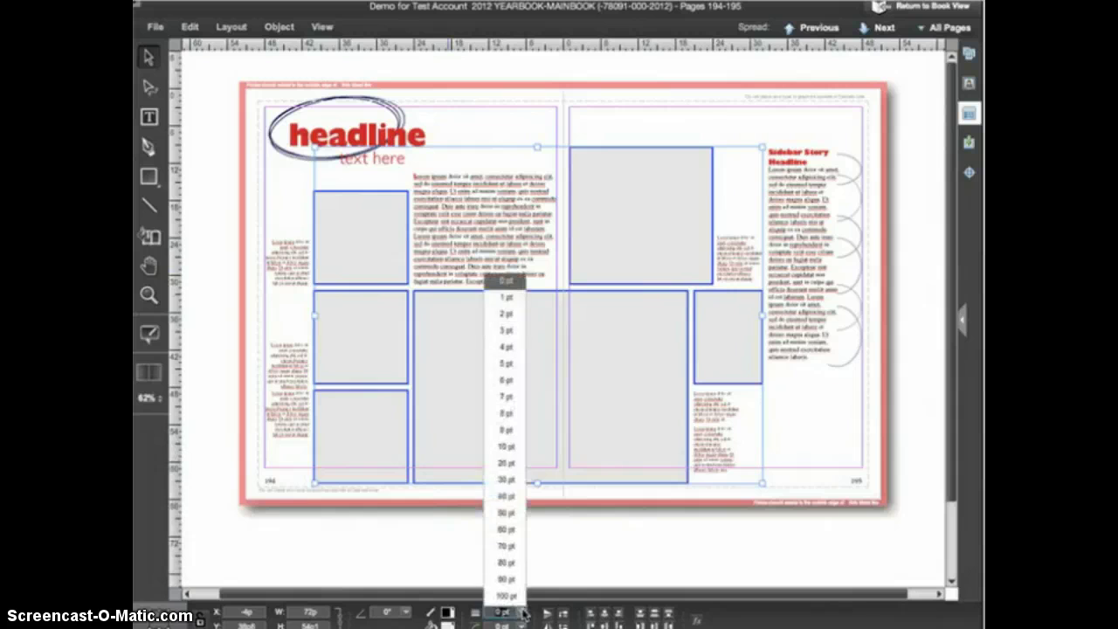
left_click(508, 298)
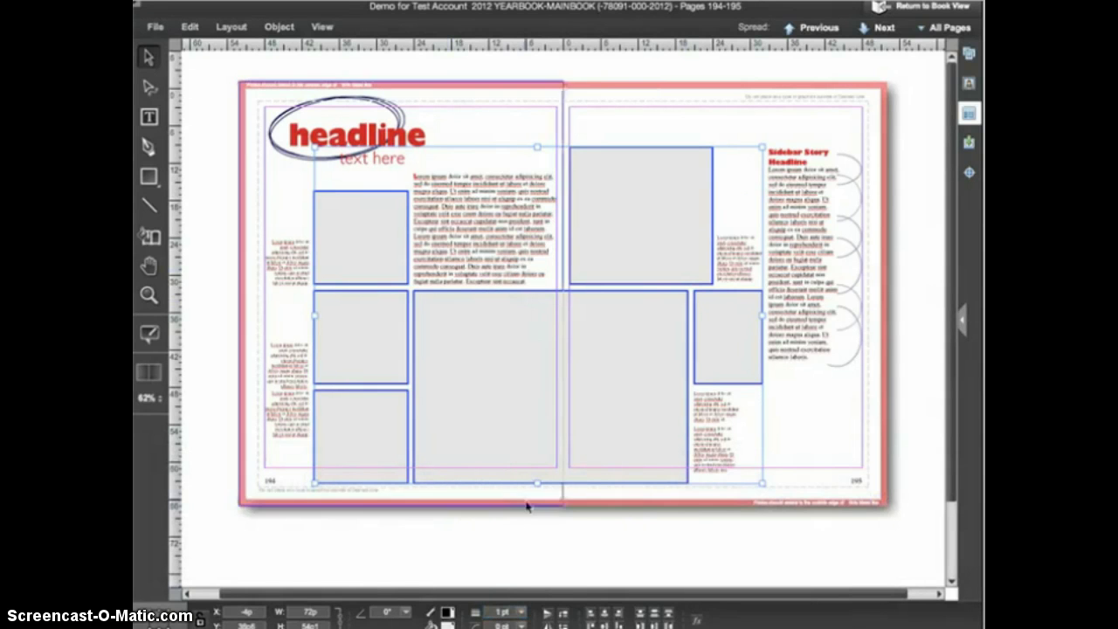
left_click(525, 545)
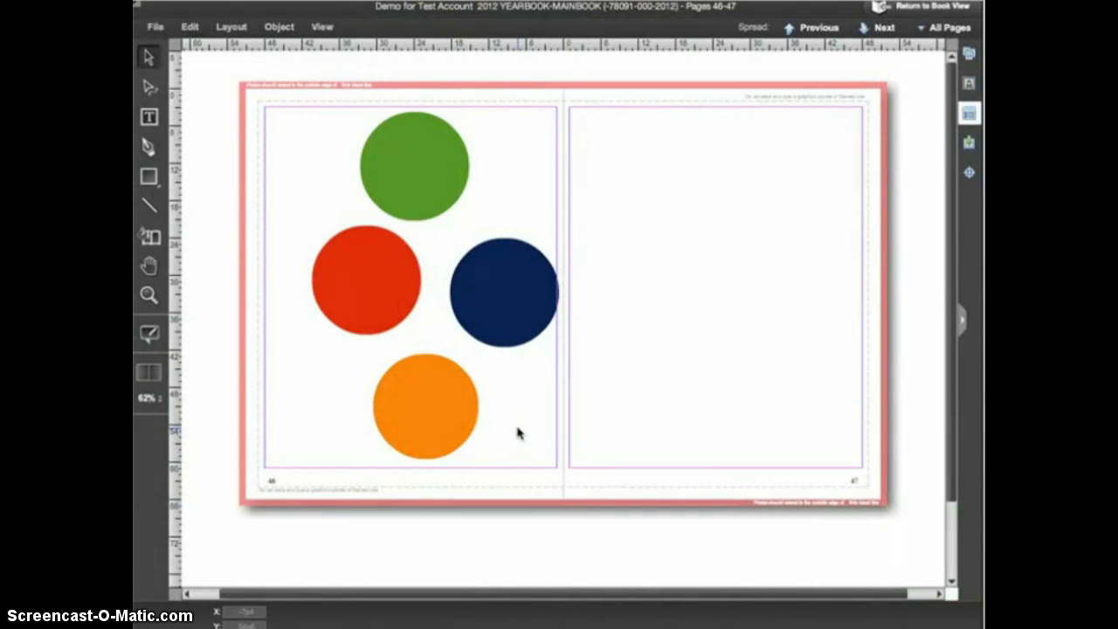
Drag the red, green, navy and orange circles inward until they overlap, then select red.
left_click(381, 290)
left_click_drag(380, 292, 376, 295)
left_click_drag(437, 187, 424, 242)
left_click_drag(502, 313, 439, 302)
left_click_drag(412, 389, 388, 331)
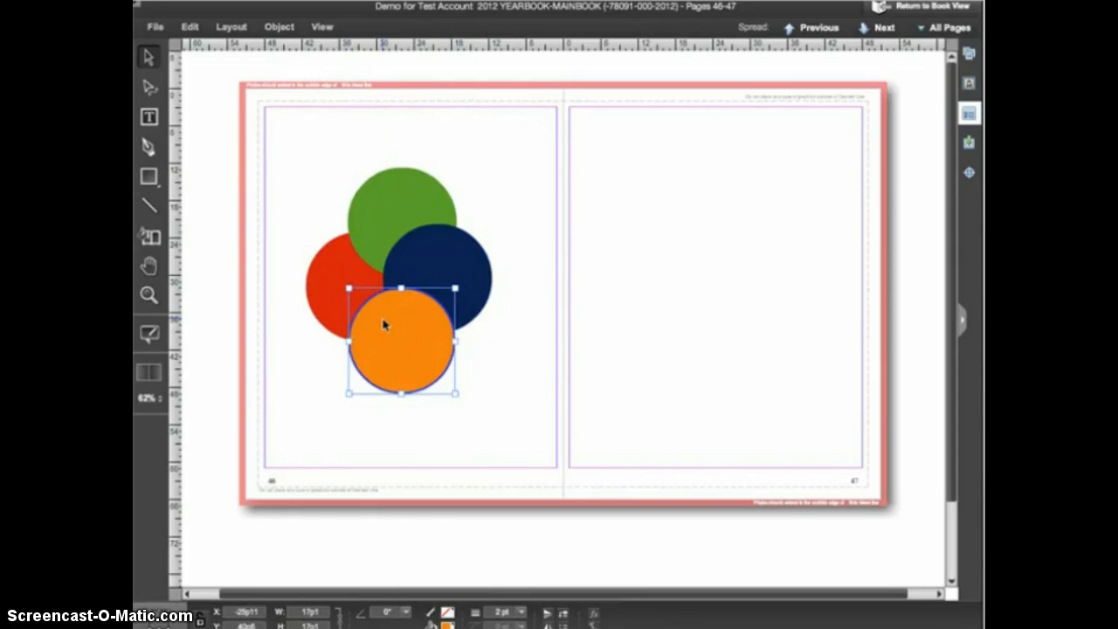
left_click(355, 269)
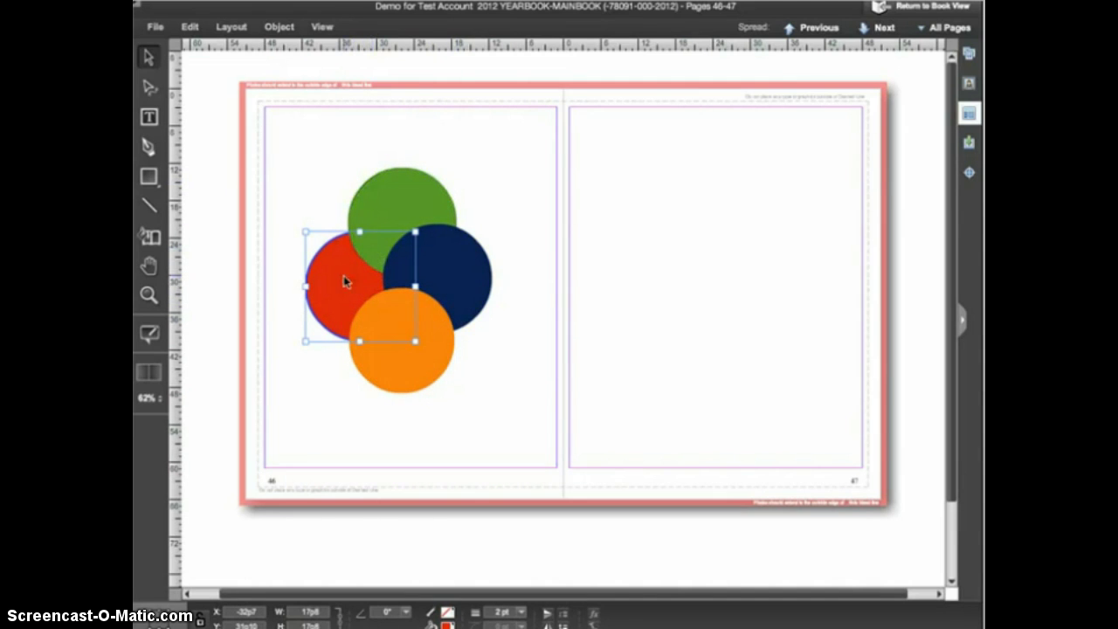
Bring the red circle one layer forward with Object > Bring Forward.
left_click(285, 29)
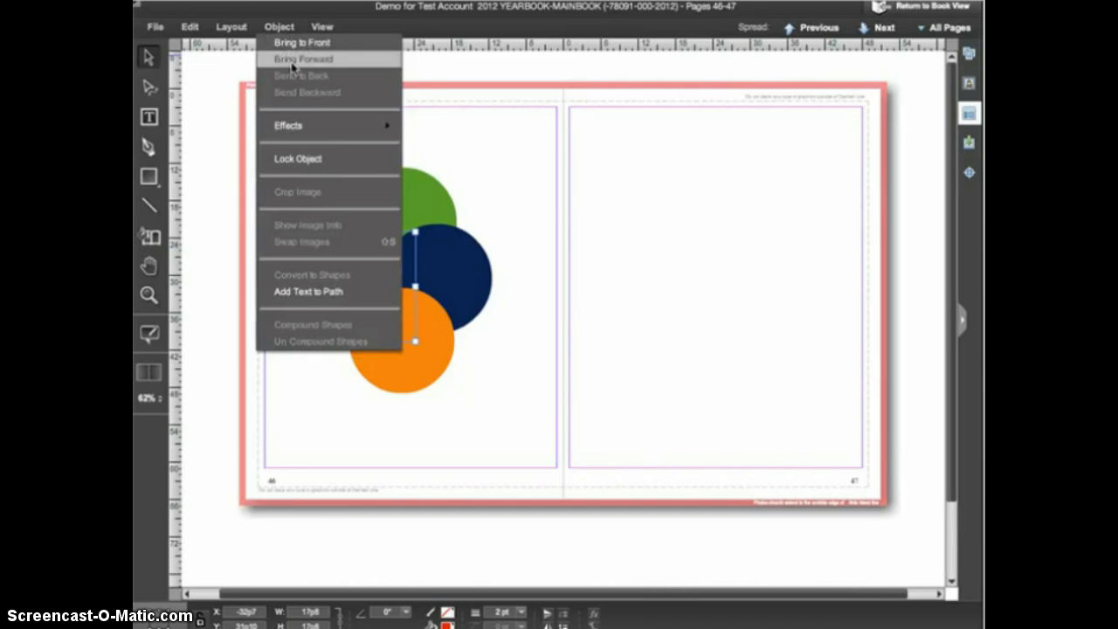
left_click(293, 61)
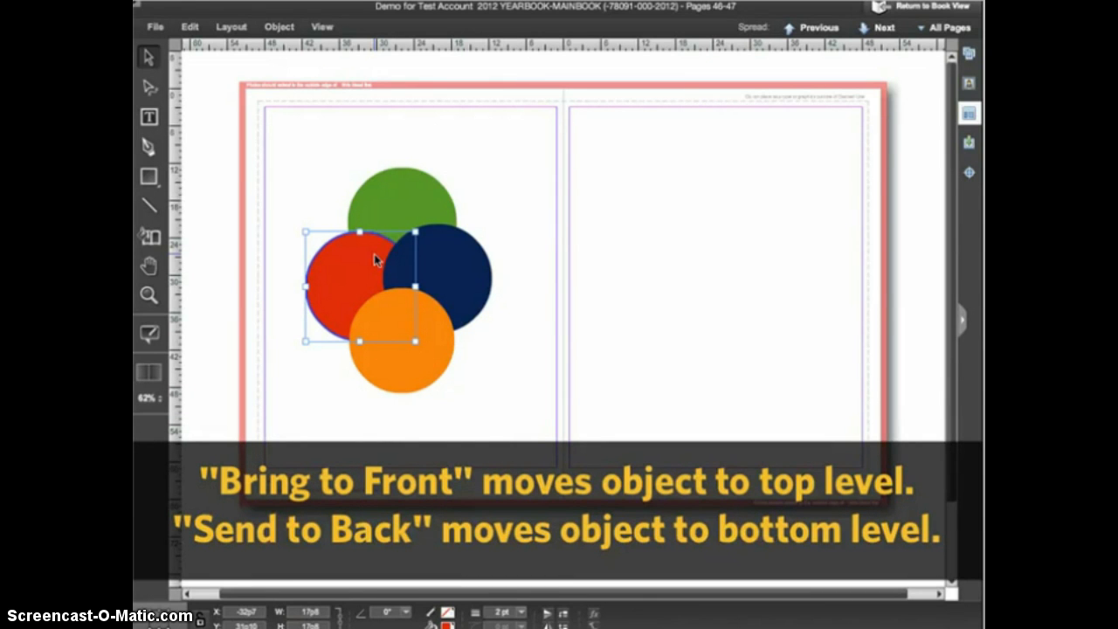
Bring the green circle to front, move it into the cluster's middle, then send it to back.
left_click(398, 203)
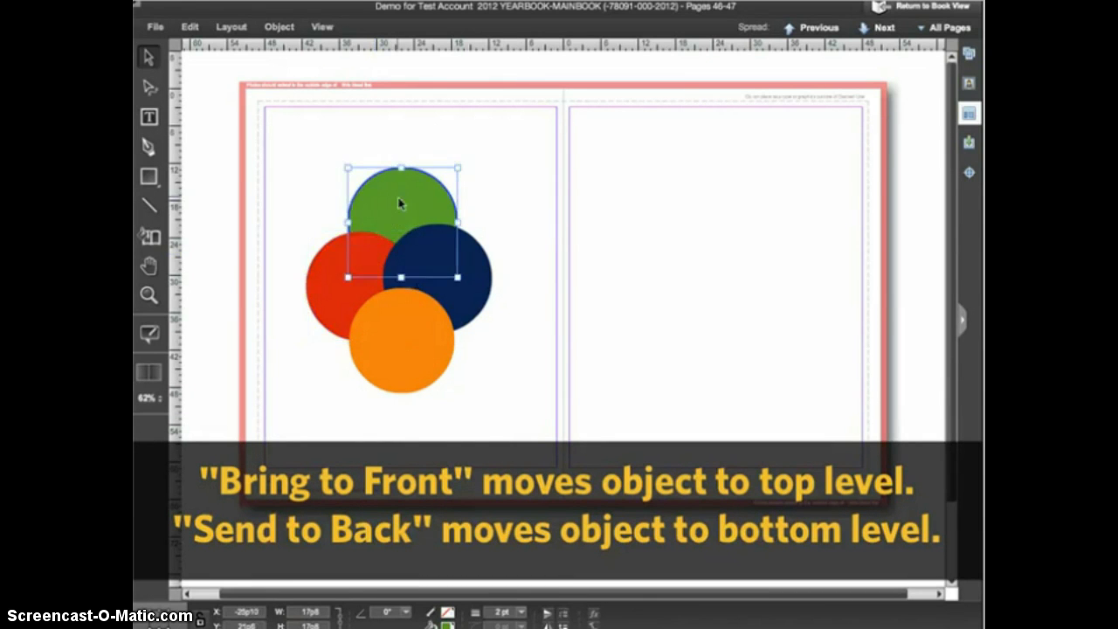
left_click(279, 26)
left_click(278, 43)
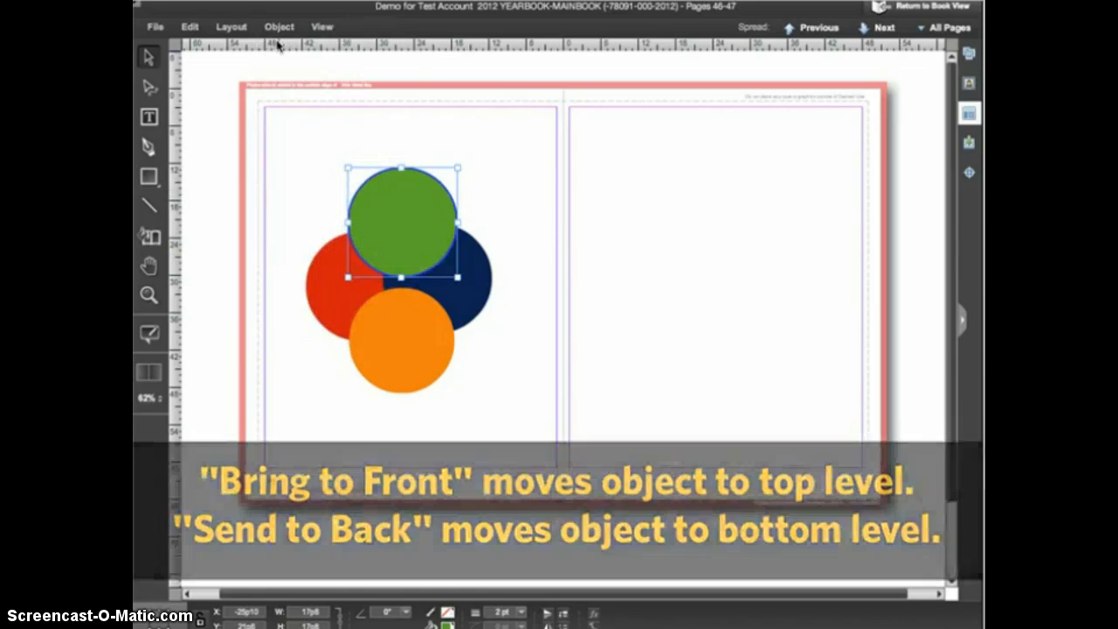
left_click_drag(437, 246, 426, 288)
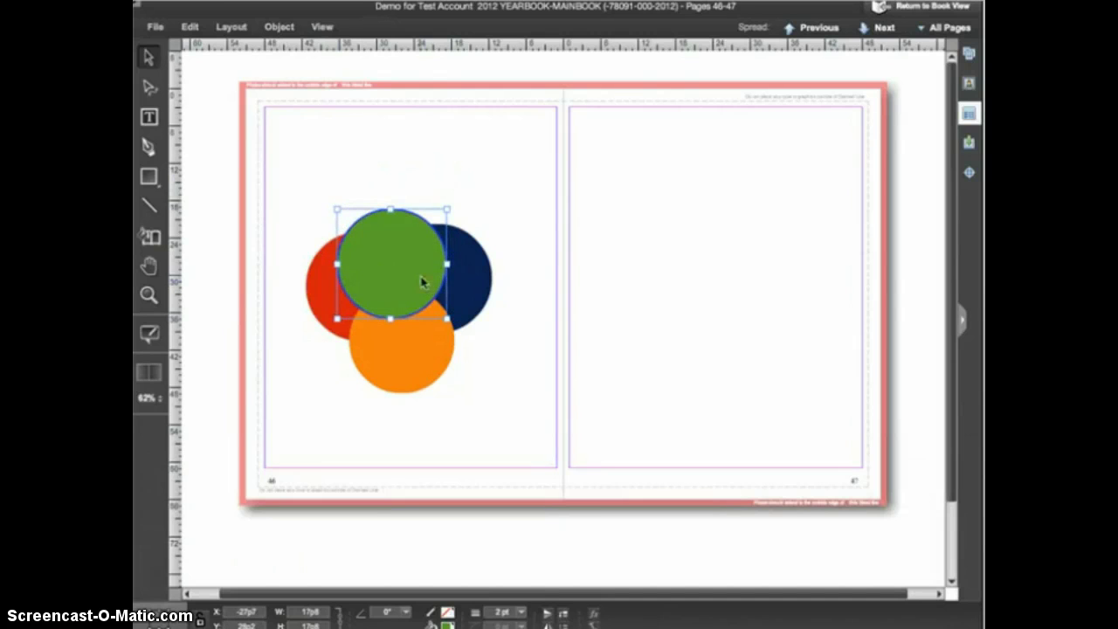
left_click(281, 26)
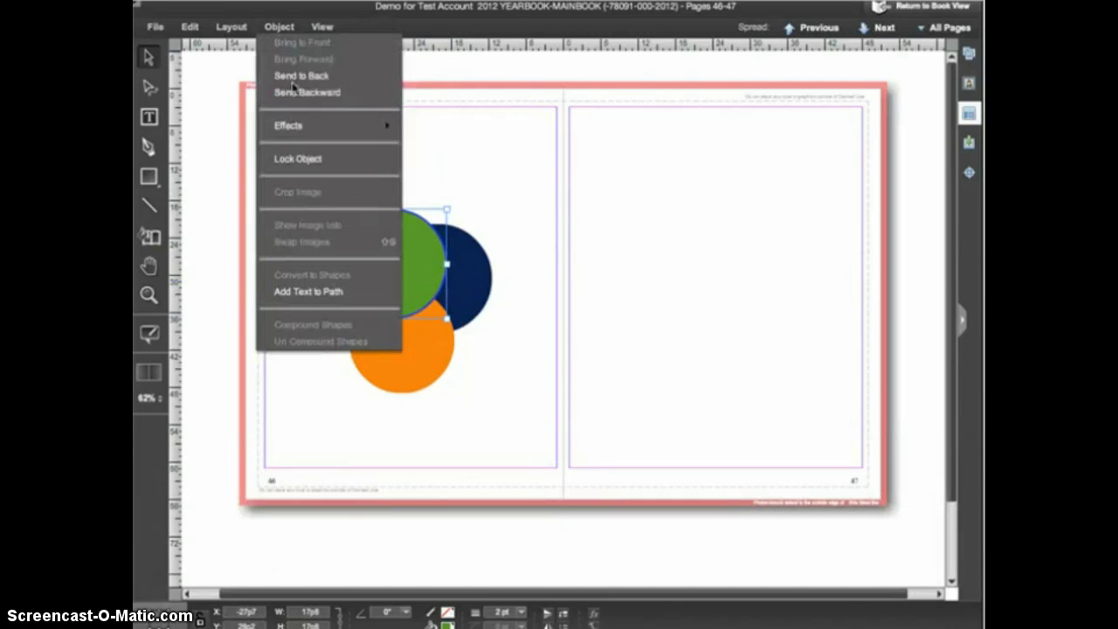
left_click(295, 76)
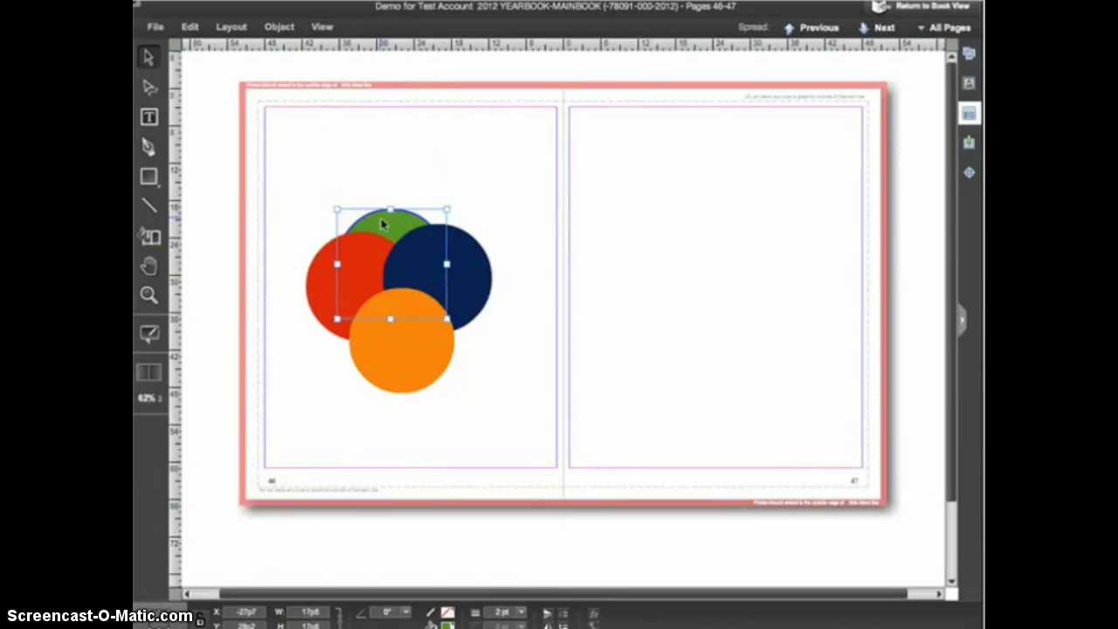
Bring the red and navy circles to front, then send them to back.
left_click(310, 297)
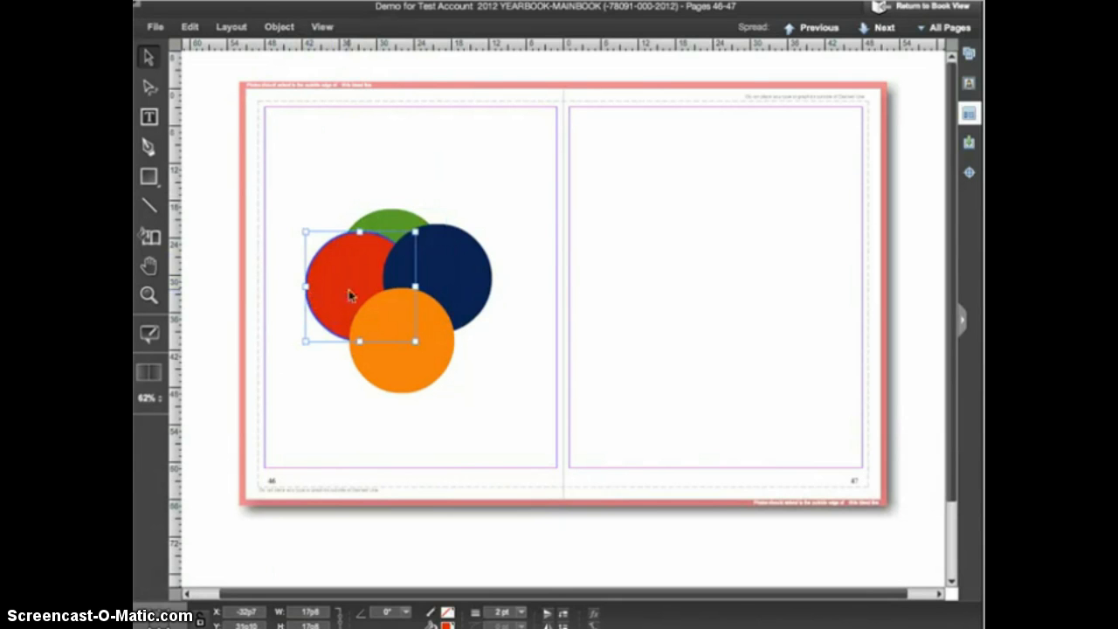
left_click(456, 282, "shift")
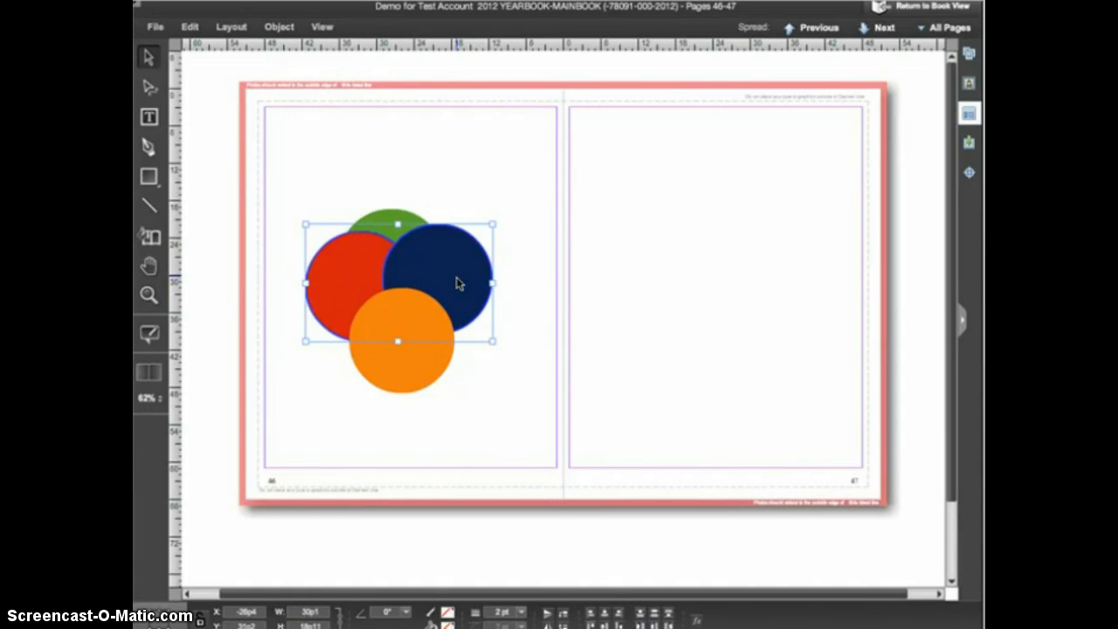
left_click(292, 27)
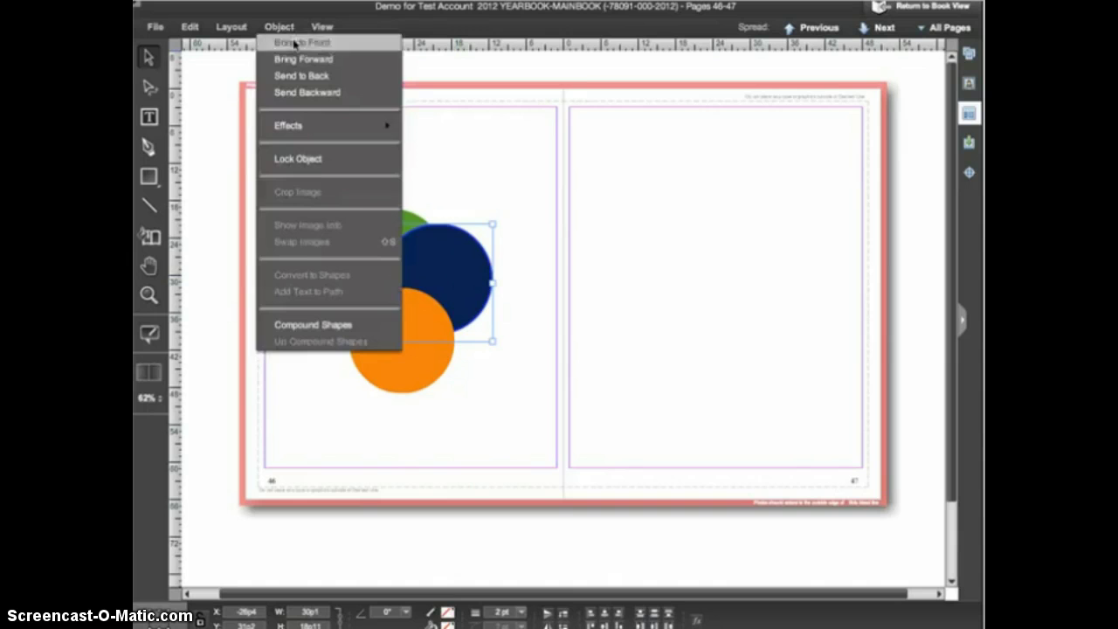
left_click(294, 43)
left_click(294, 27)
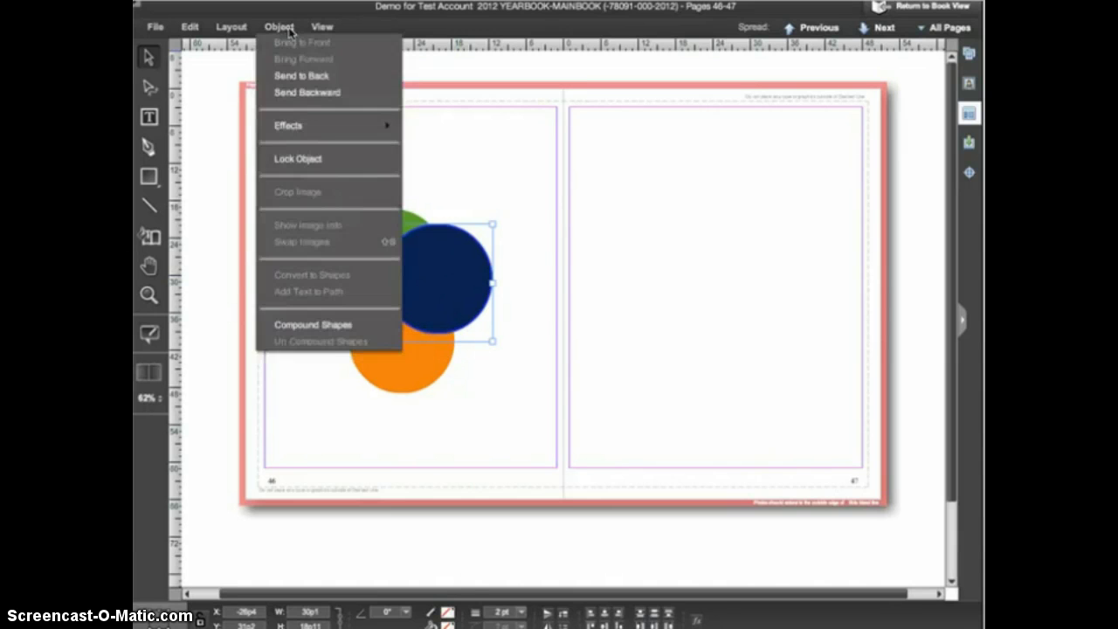
left_click(303, 74)
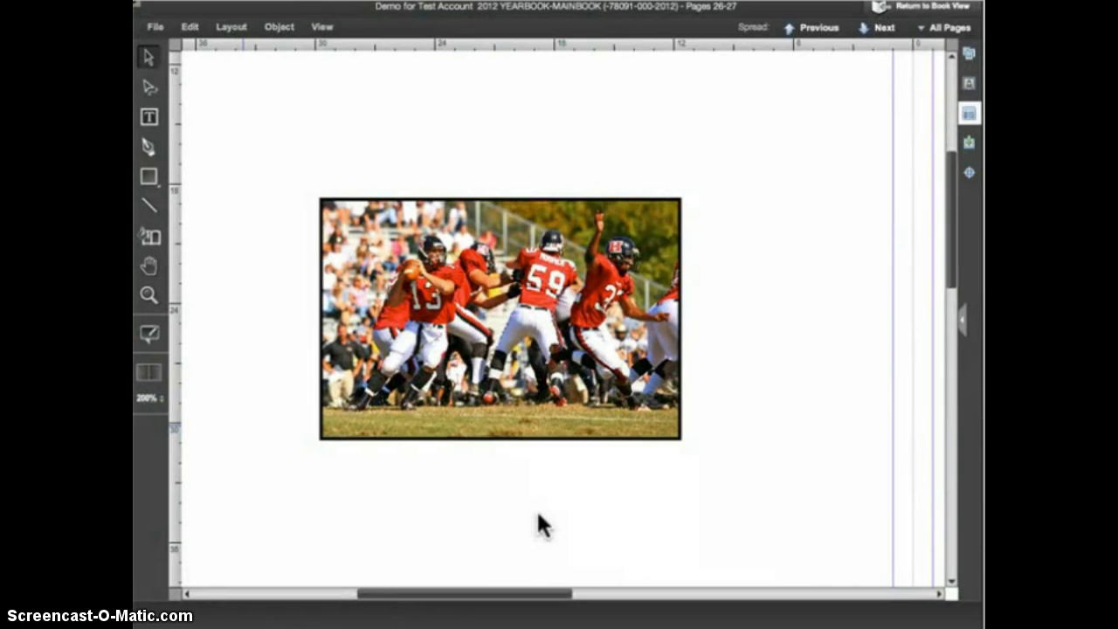
left_click(529, 433)
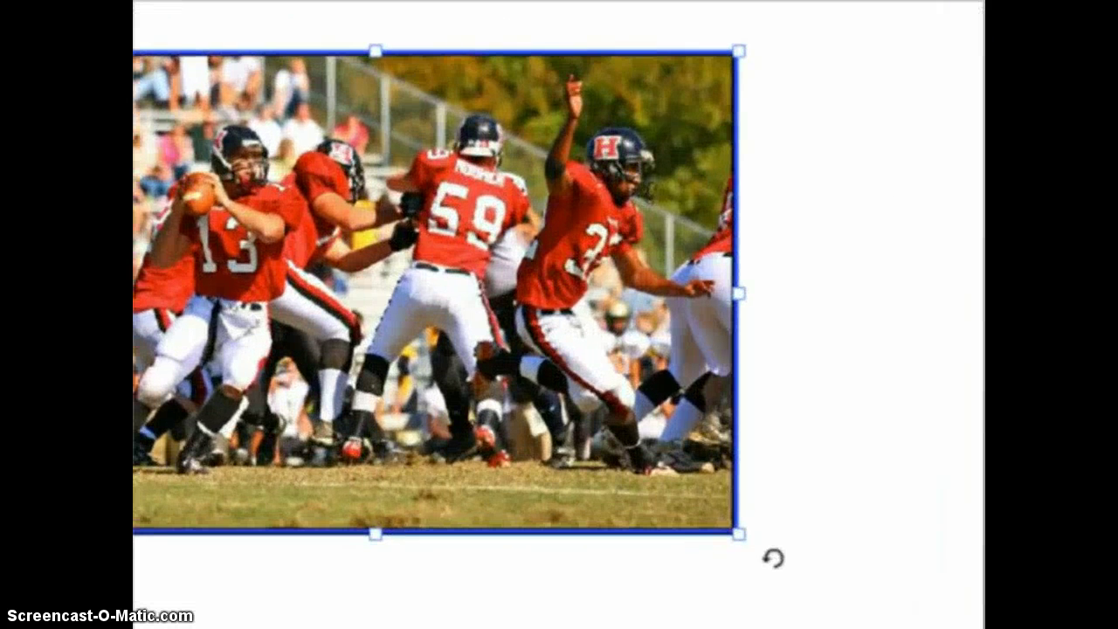
left_click(773, 557)
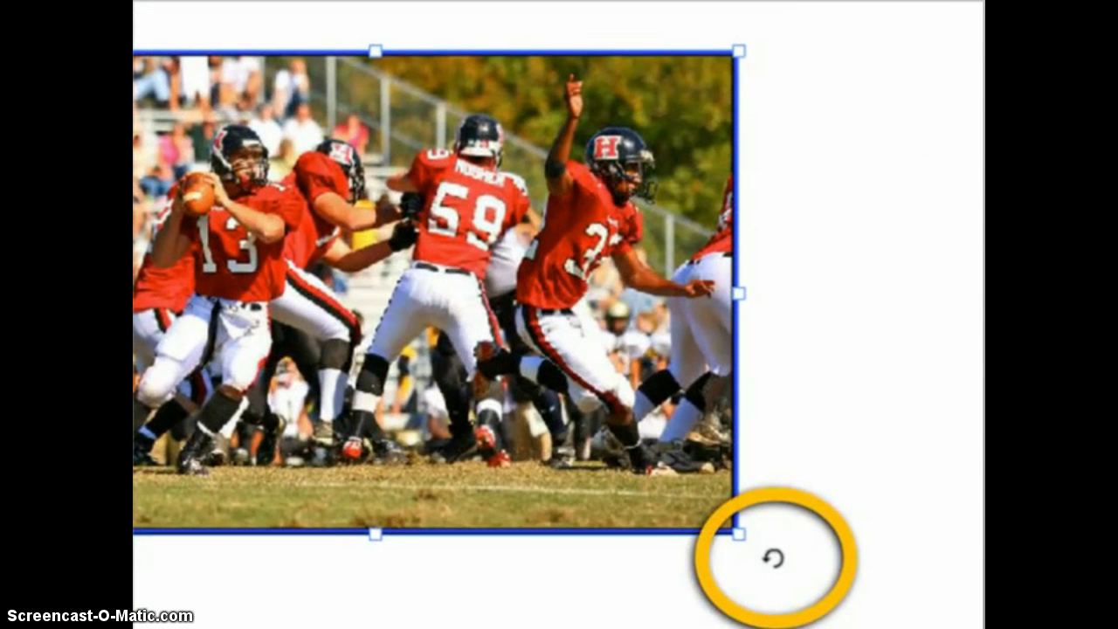
left_click_drag(773, 557, 800, 497)
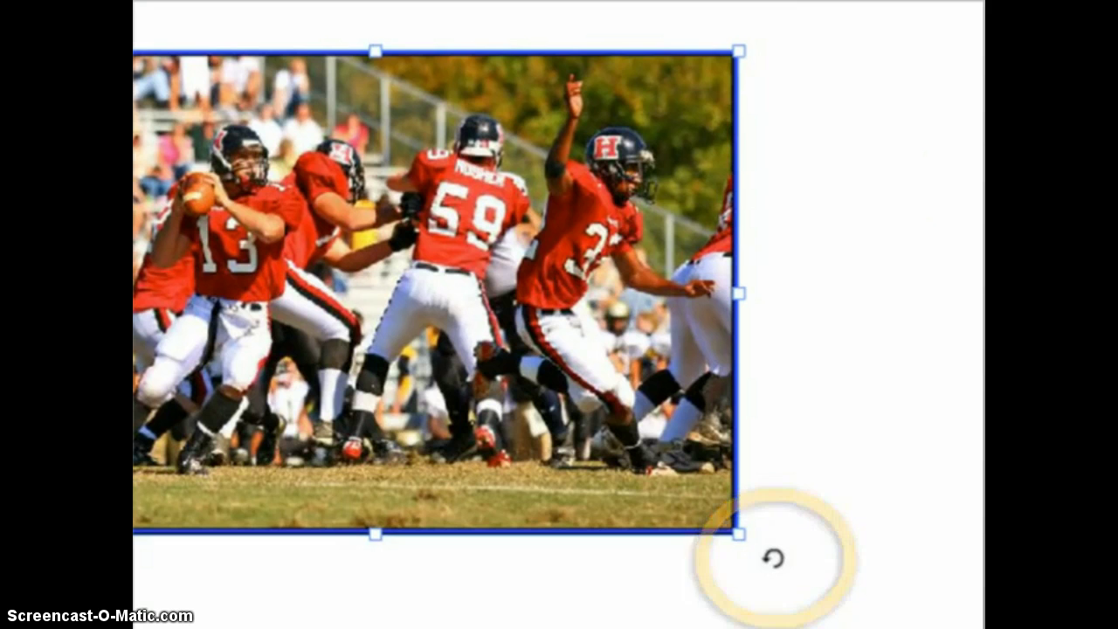
left_click_drag(871, 460, 751, 610)
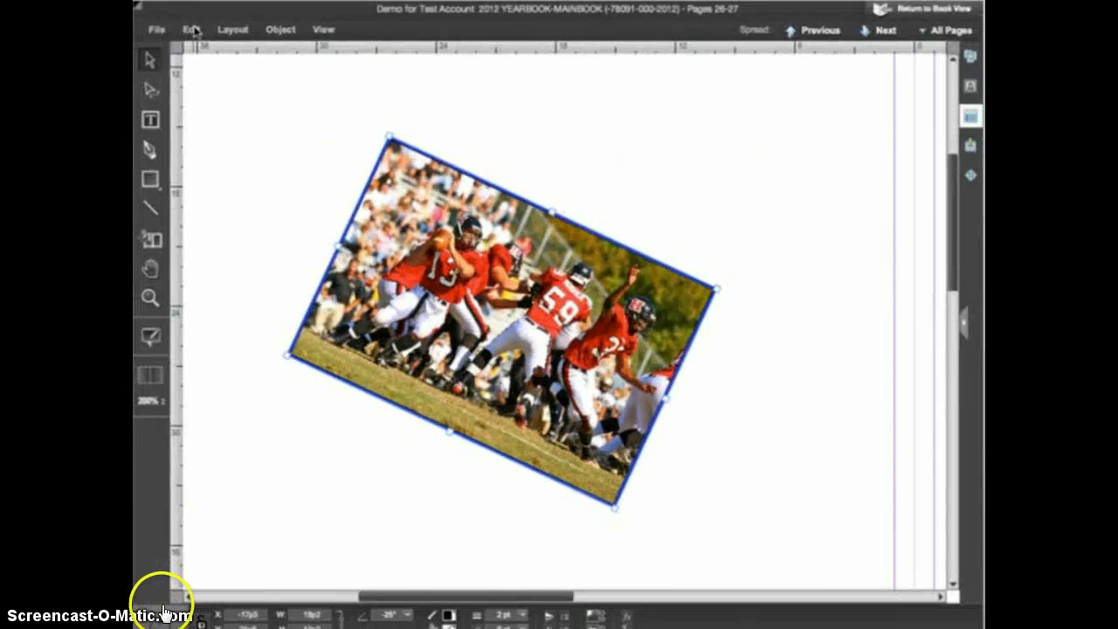
left_click(194, 30)
left_click(200, 44)
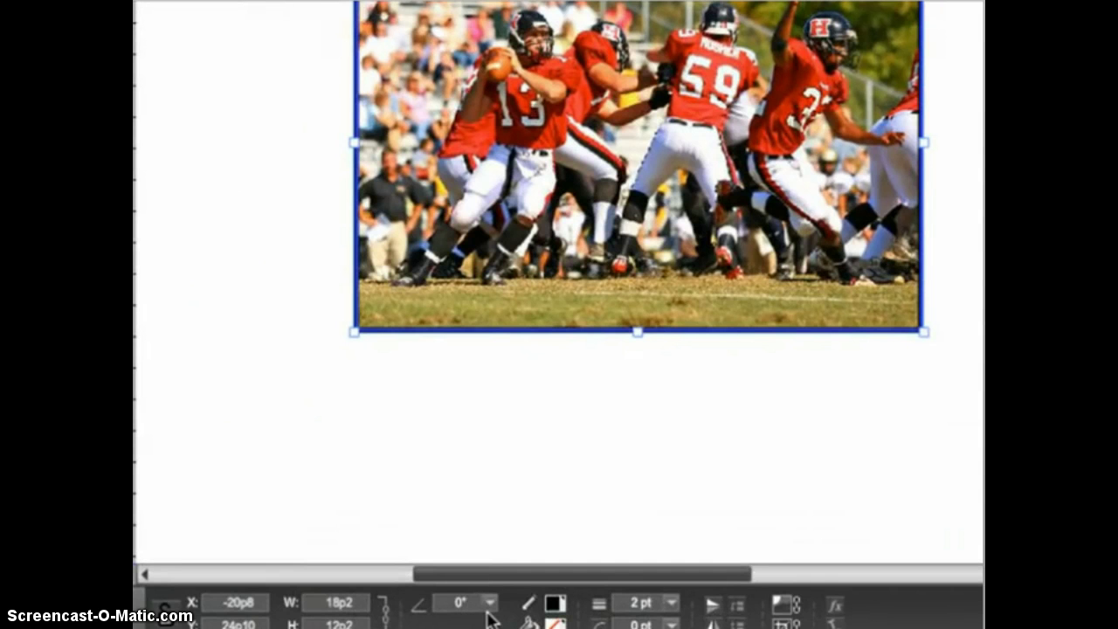
left_click(490, 604)
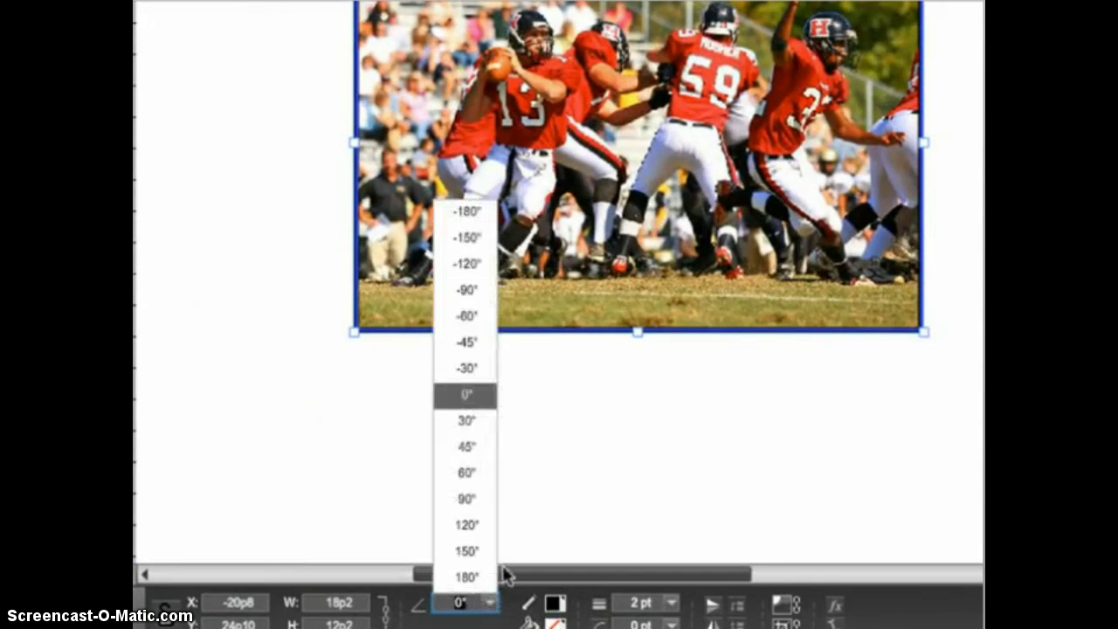
left_click(467, 342)
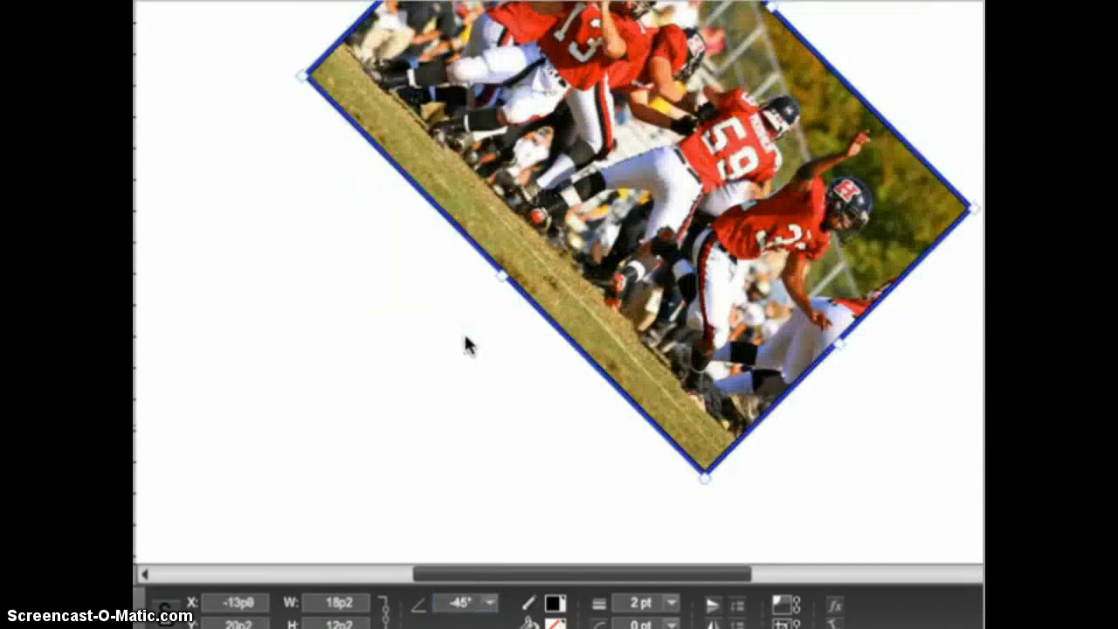
left_click(472, 603)
type("15")
key("Return")
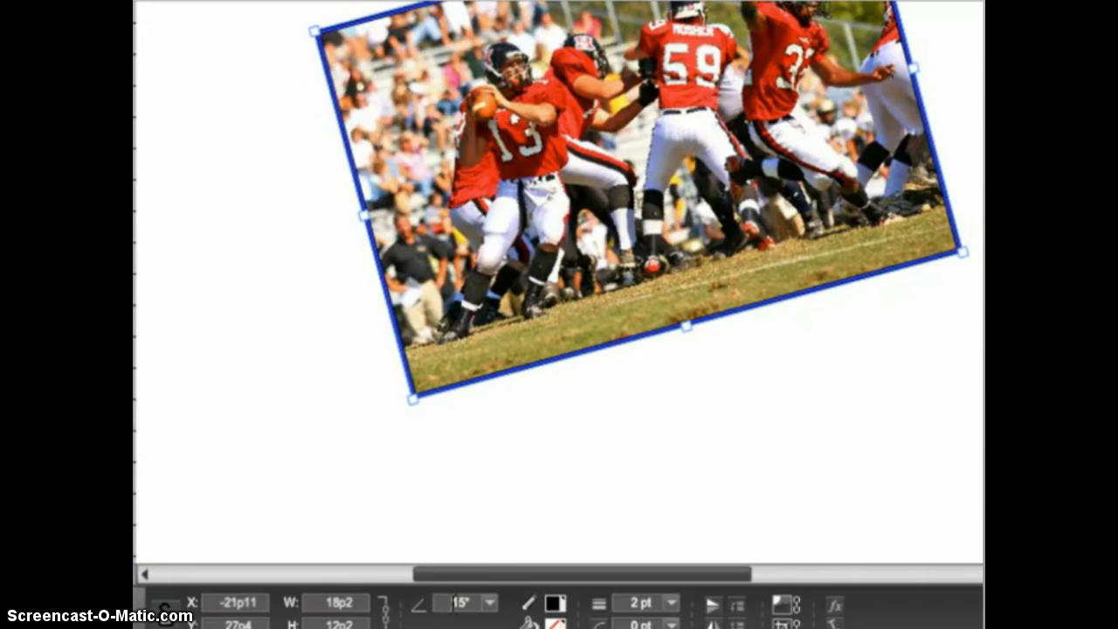
left_click(490, 604)
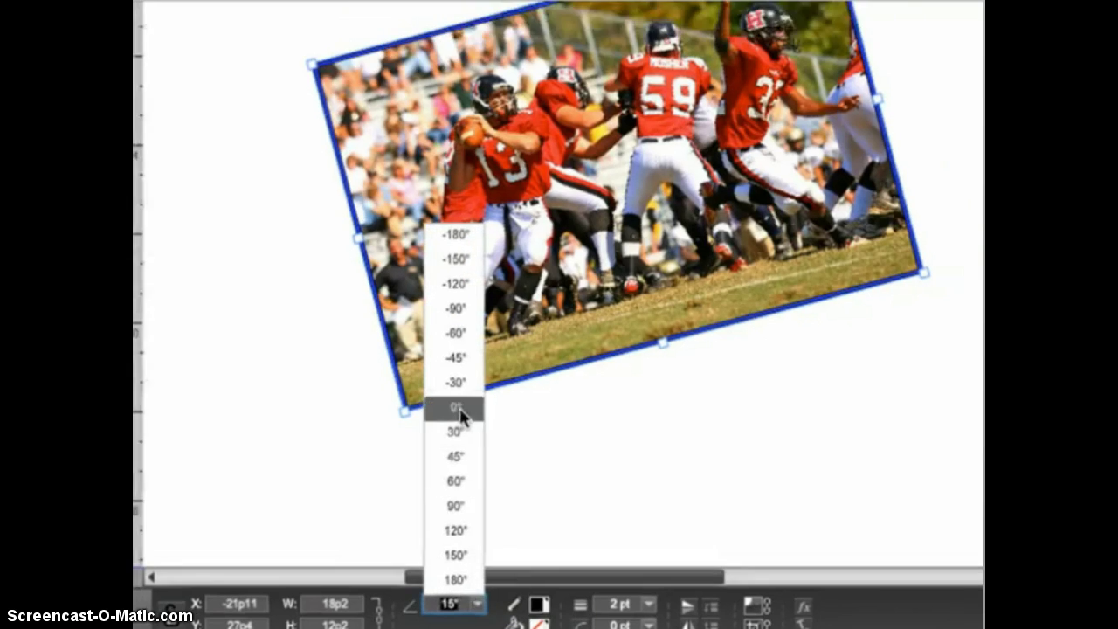
left_click(467, 395)
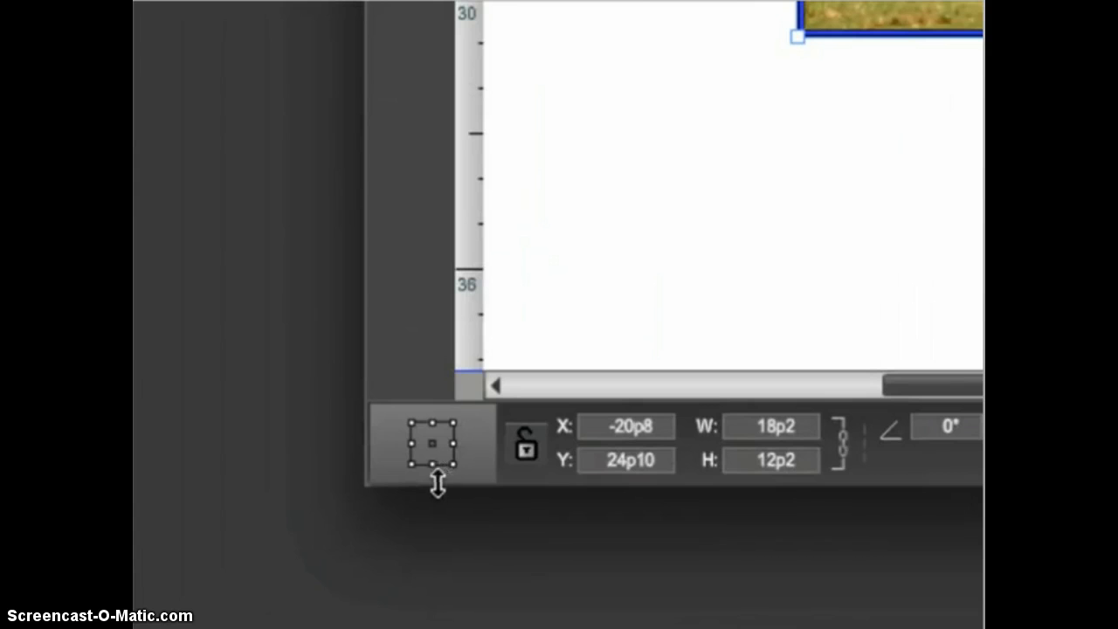
Test-rotate the photo around its top-right, then bottom-left reference point, undoing each rotation.
left_click(453, 423)
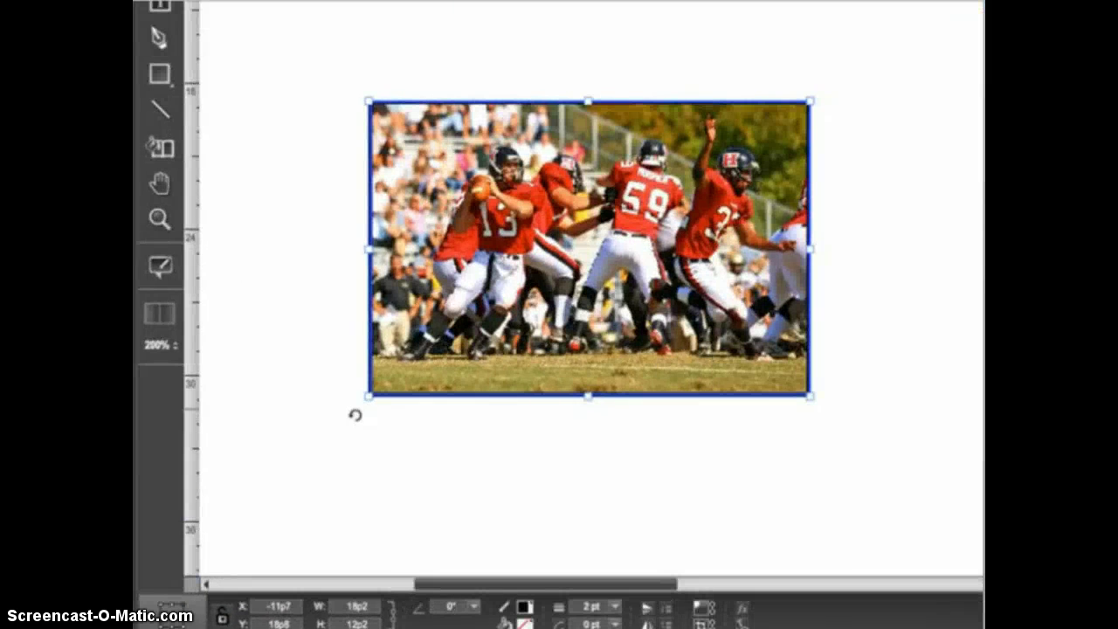
mouse_move(355, 415)
left_mouse_down()
mouse_move(457, 492)
mouse_move(518, 516)
left_mouse_up()
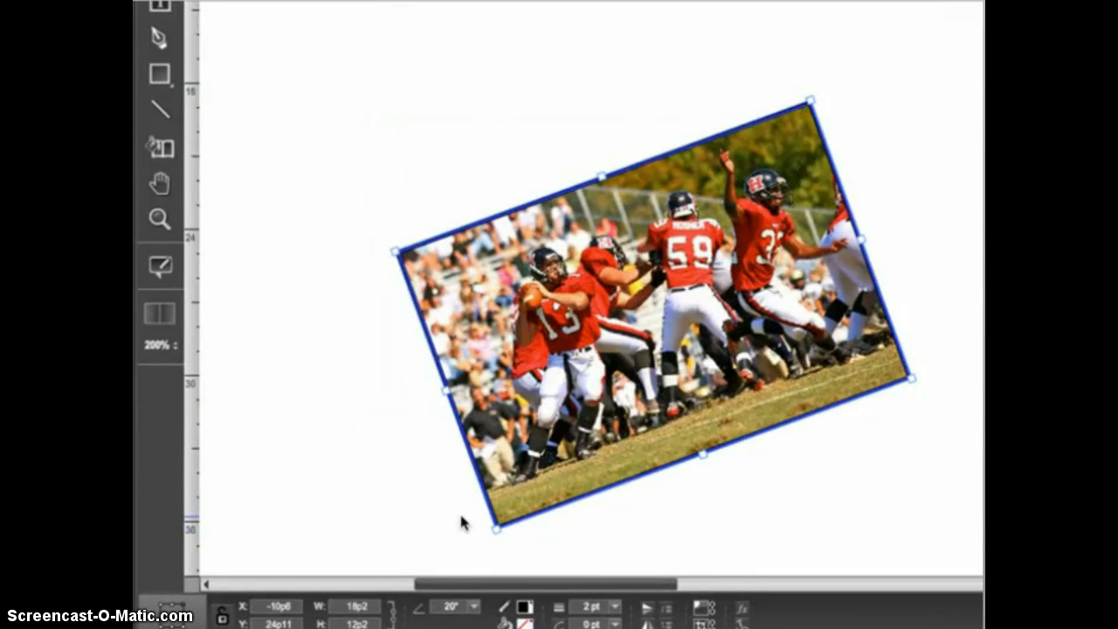
key("ctrl+z")
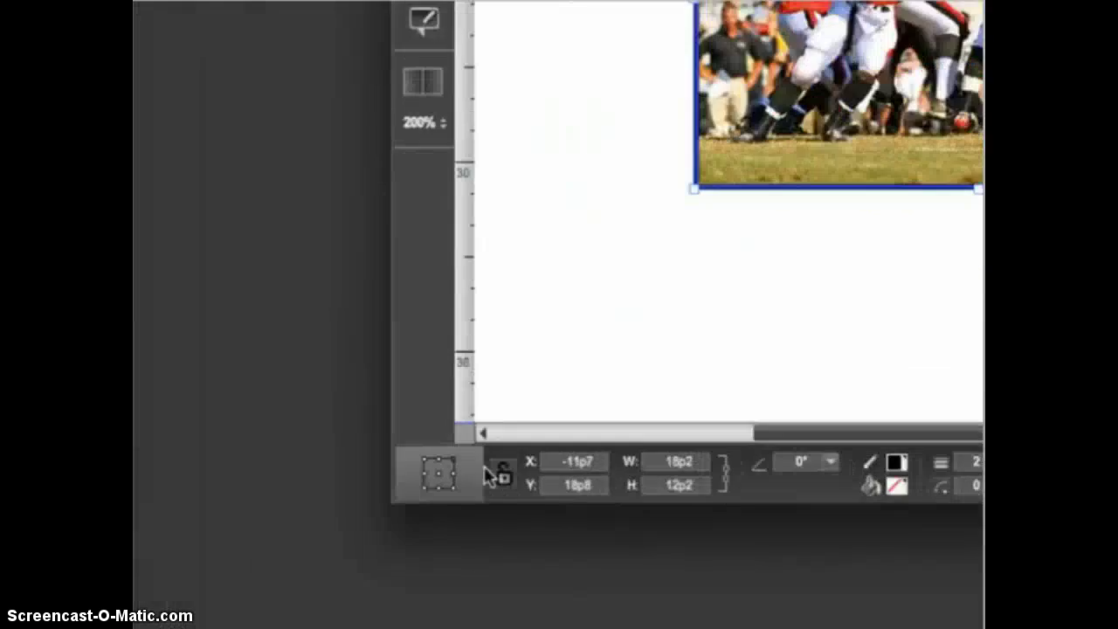
left_click(438, 486)
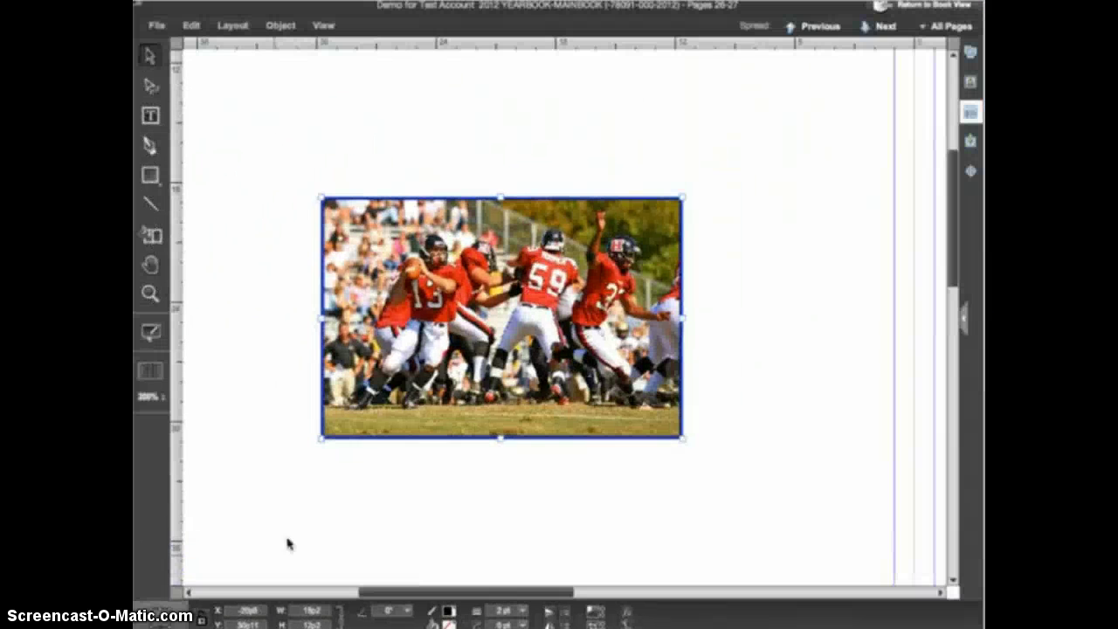
left_click_drag(307, 467, 262, 502)
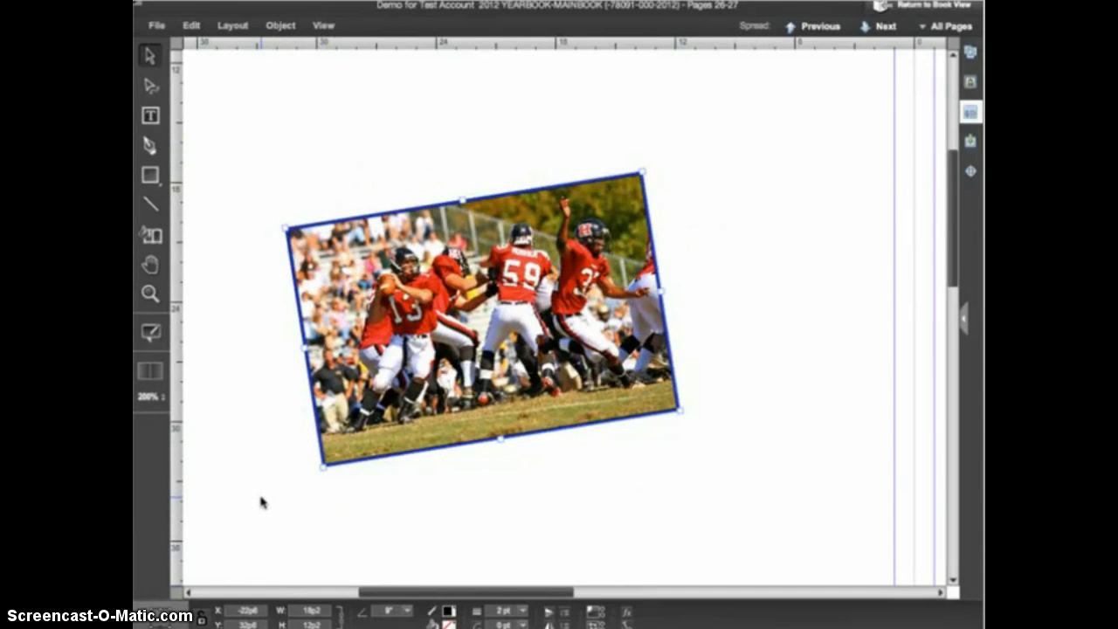
key("ctrl+z")
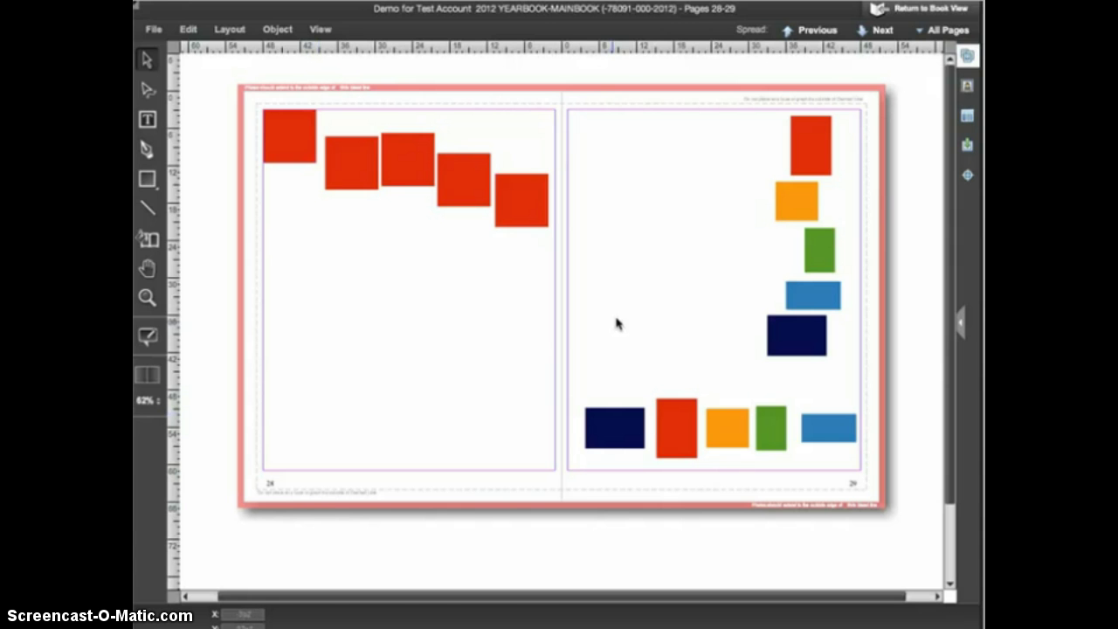
Select the red, orange, green, blue and navy rectangles and zoom to 100%.
left_click(824, 163)
left_click(803, 205, "shift")
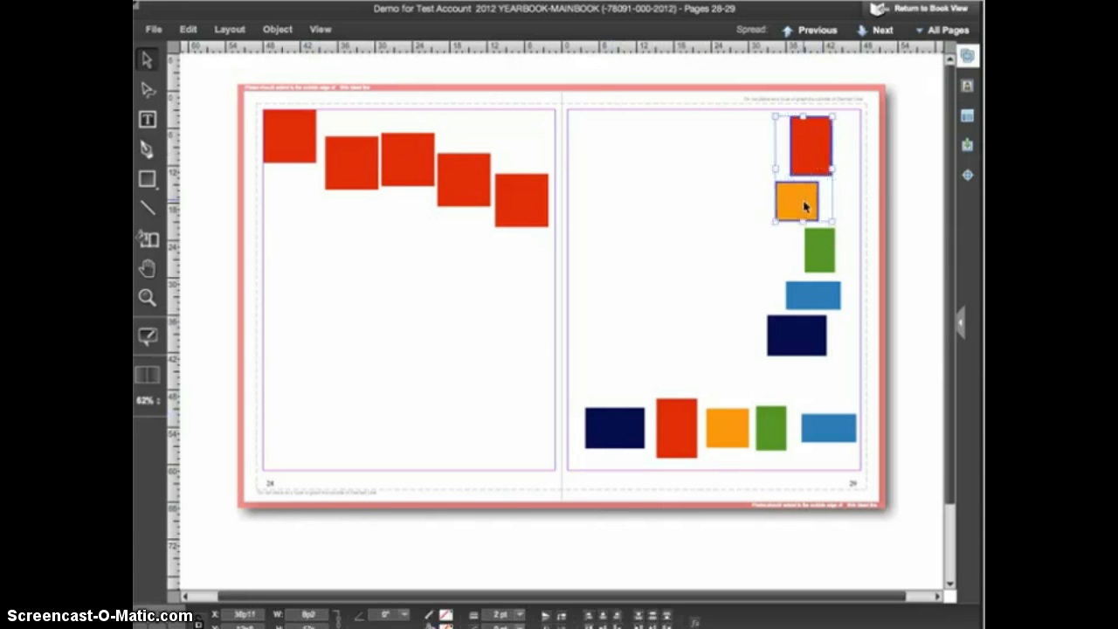
left_click(819, 249, "shift")
left_click(814, 301, "shift")
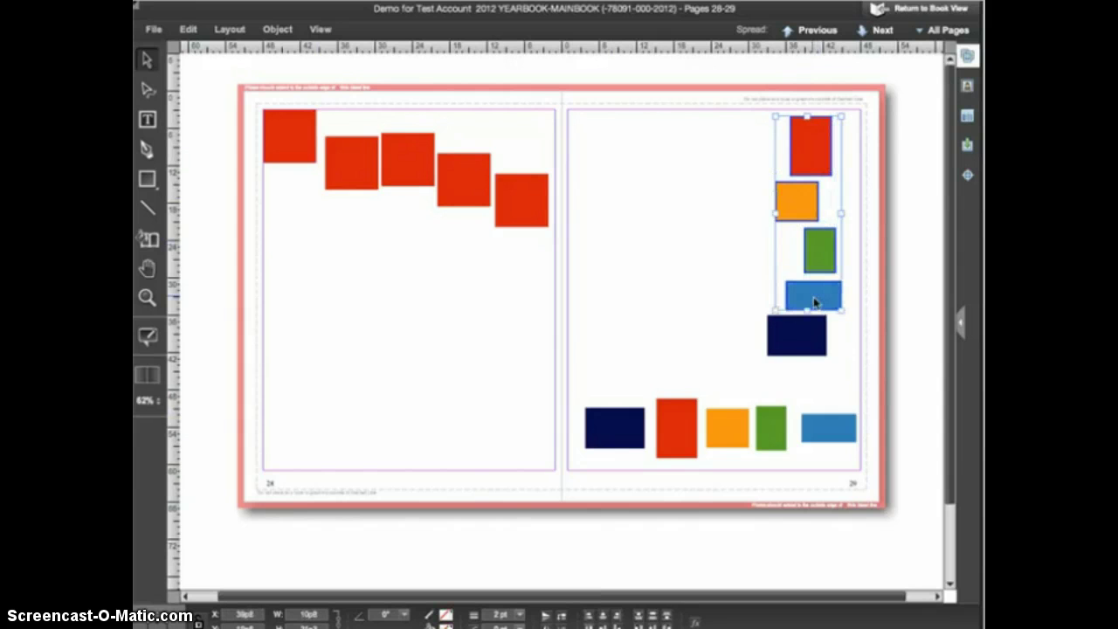
left_click(801, 335, "shift")
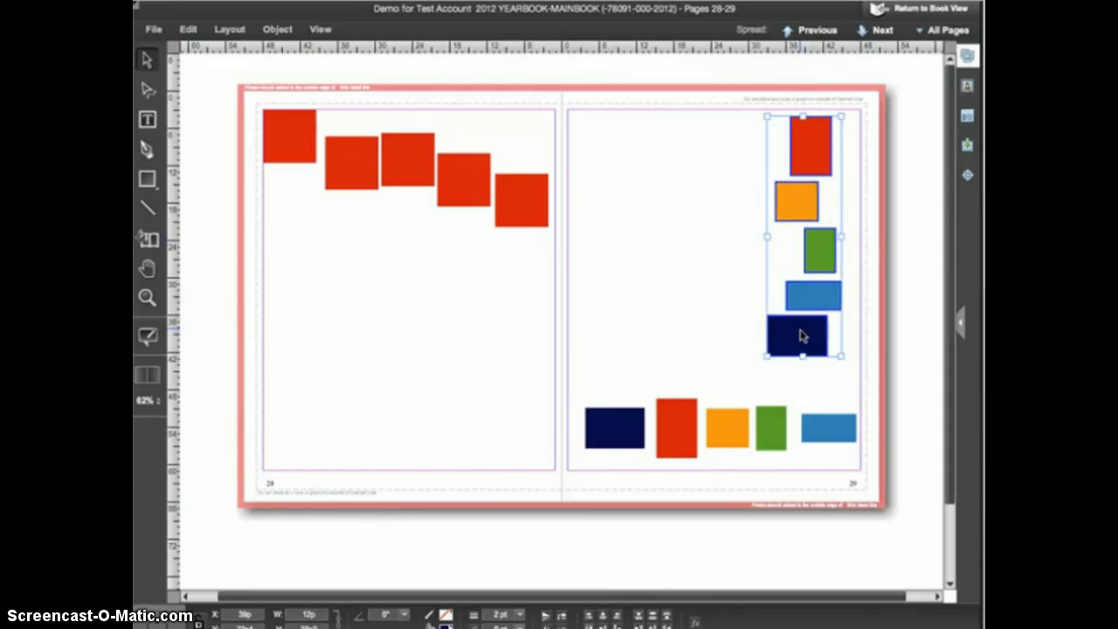
left_click(154, 403)
left_click(194, 359)
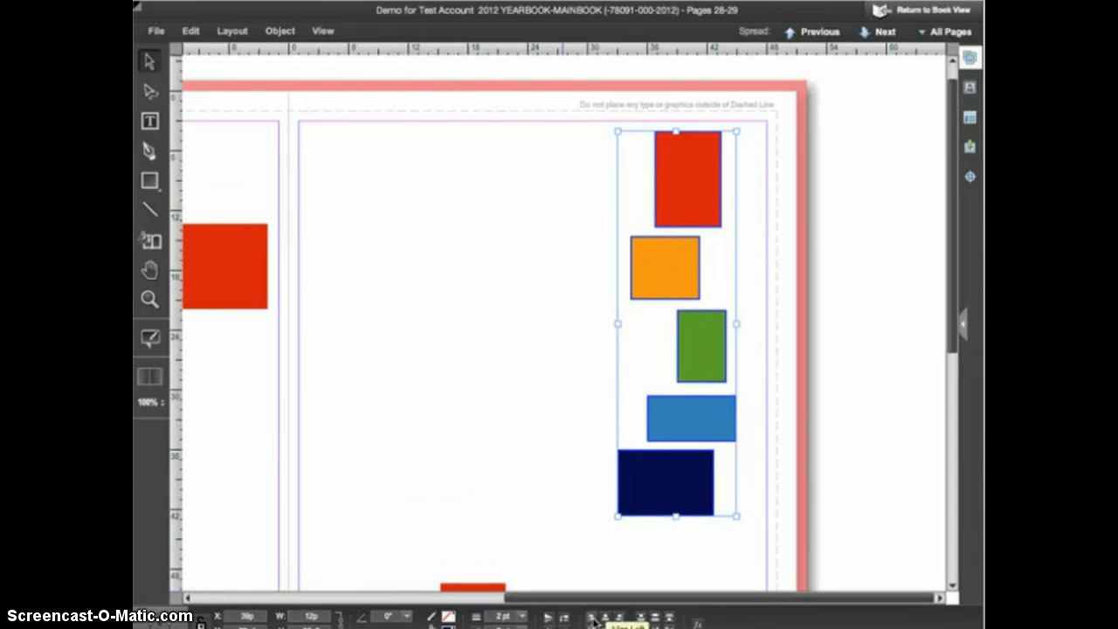
Try Align Left and Align Right, undoing both, then align horizontal centres.
left_click(592, 619)
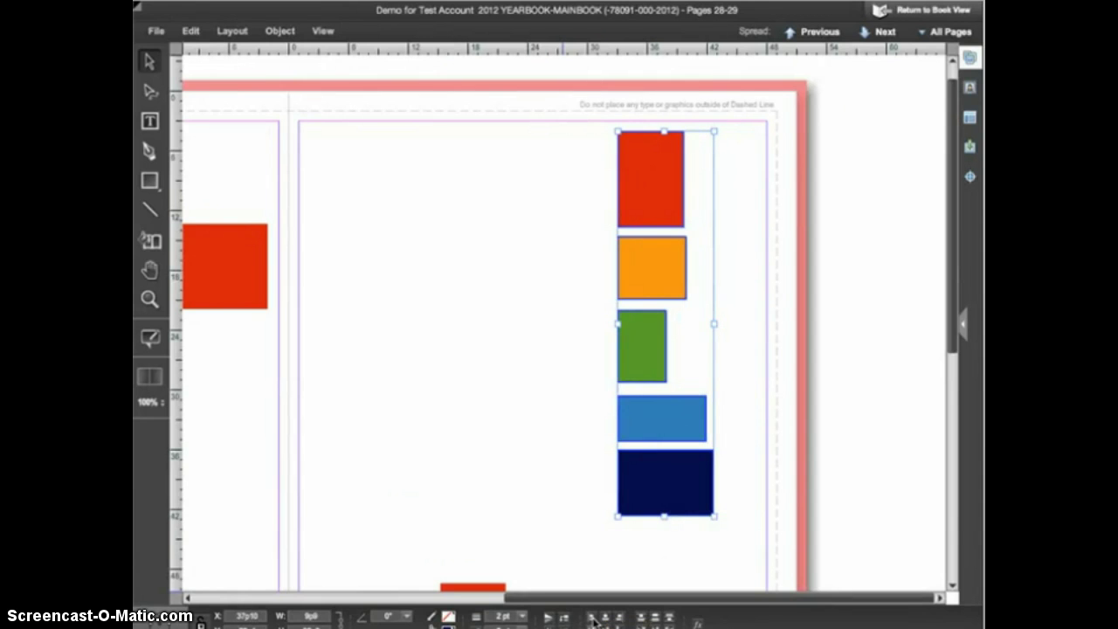
key("ctrl+z")
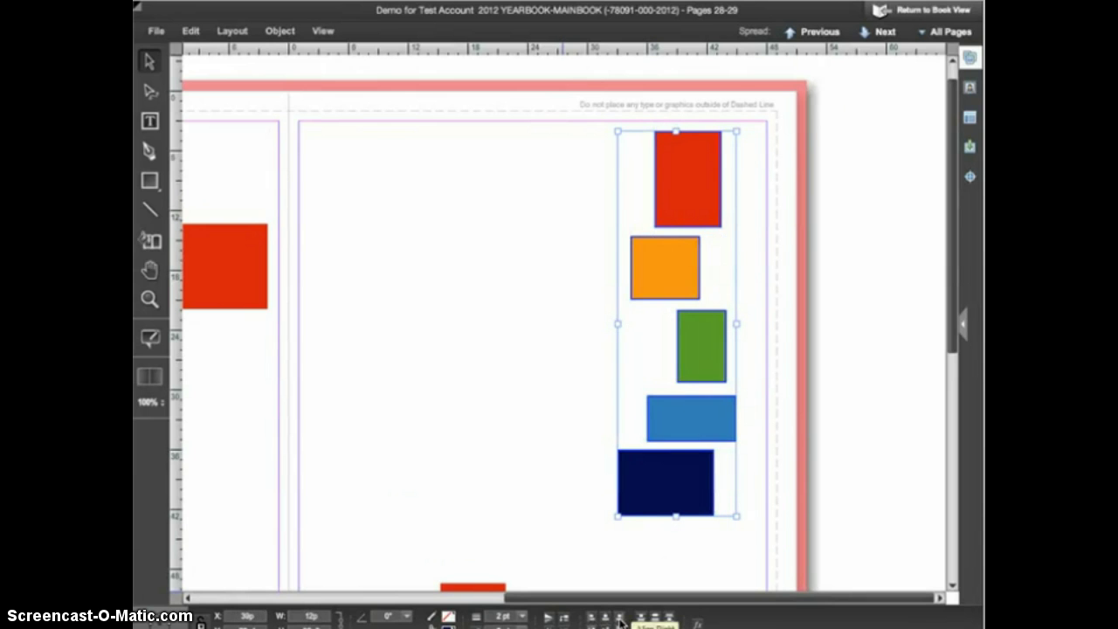
left_click(619, 618)
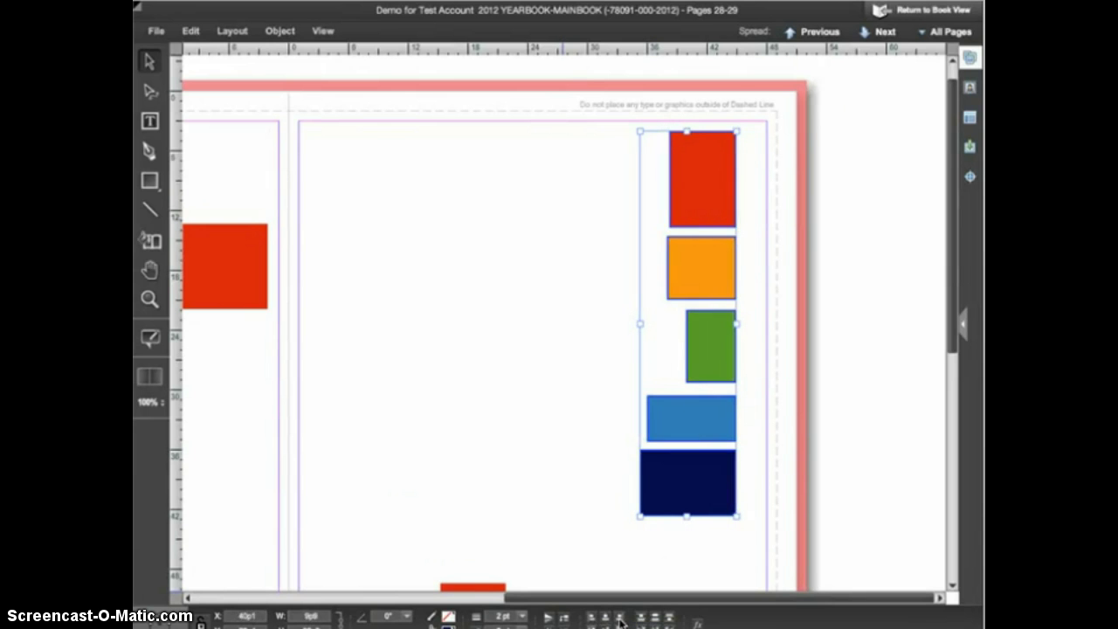
key("ctrl+z")
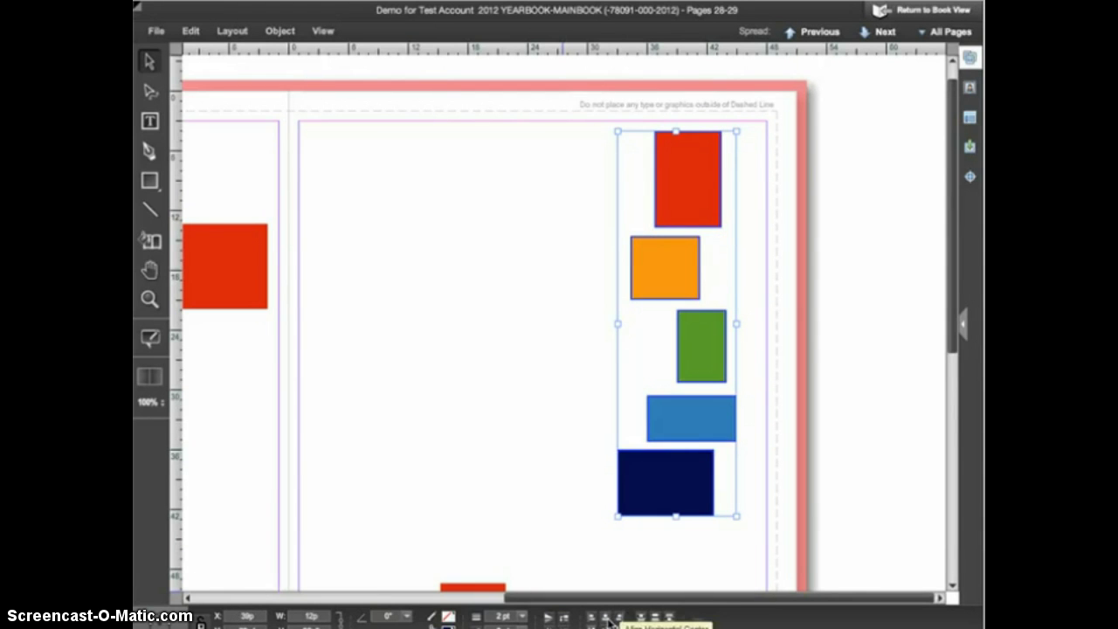
left_click(606, 617)
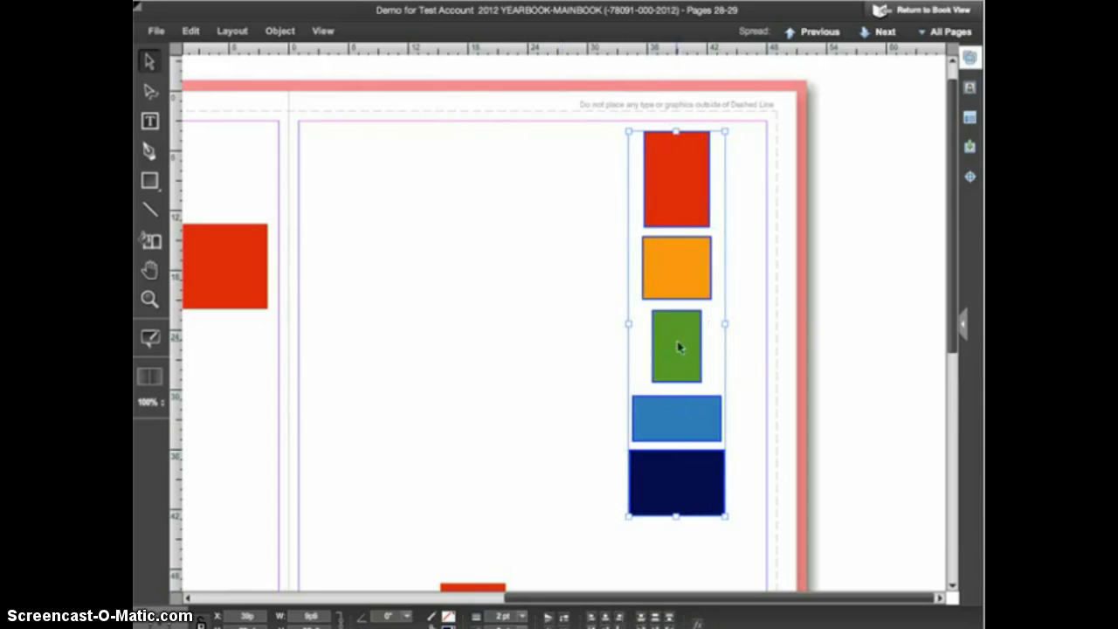
left_click_drag(951, 306, 952, 408)
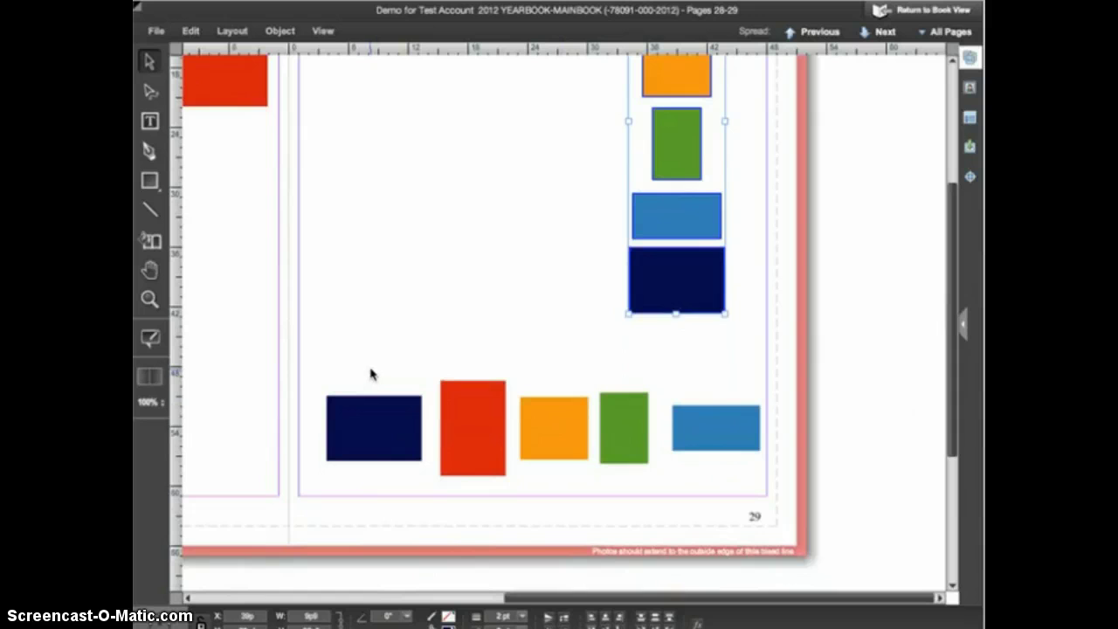
Align the bottom row of rectangles on their vertical centres, then scroll to page 28.
left_click_drag(358, 372, 717, 430)
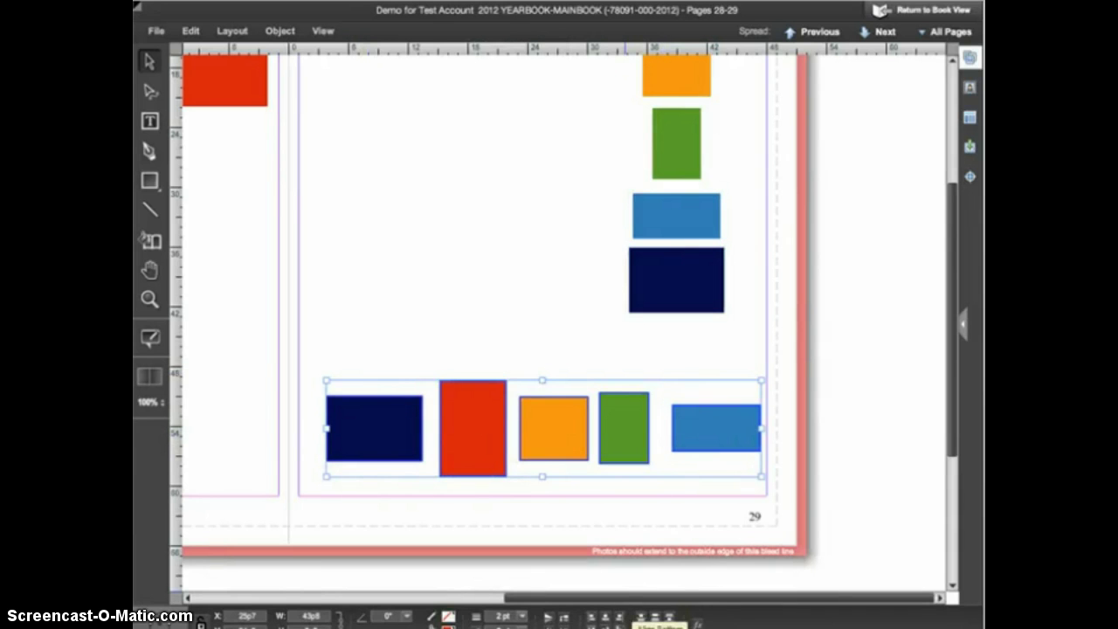
left_click(669, 615)
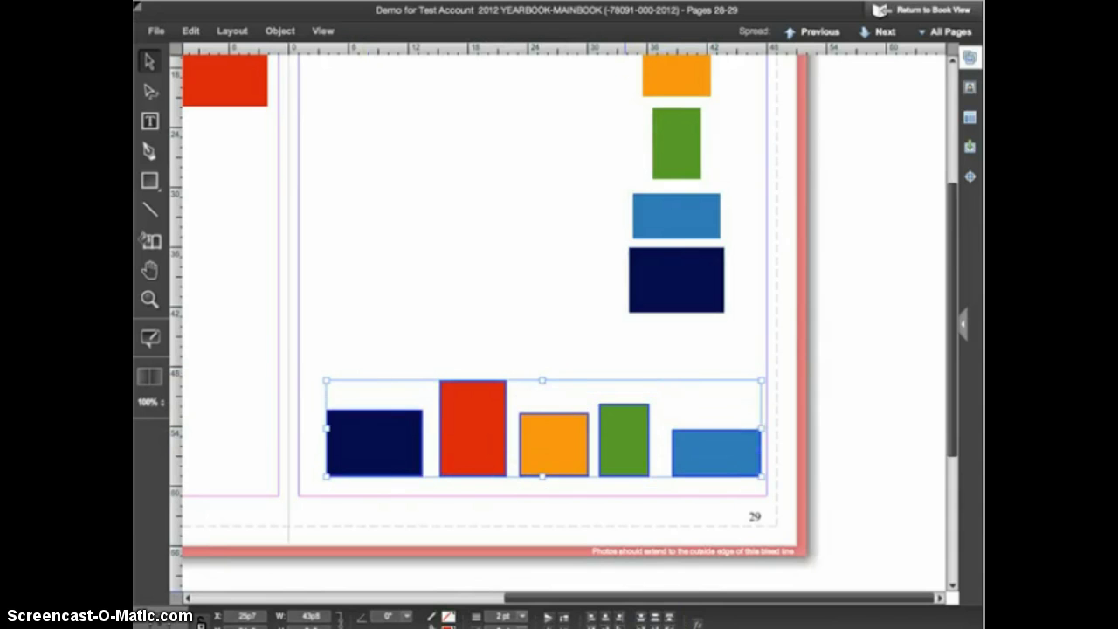
left_click(655, 616)
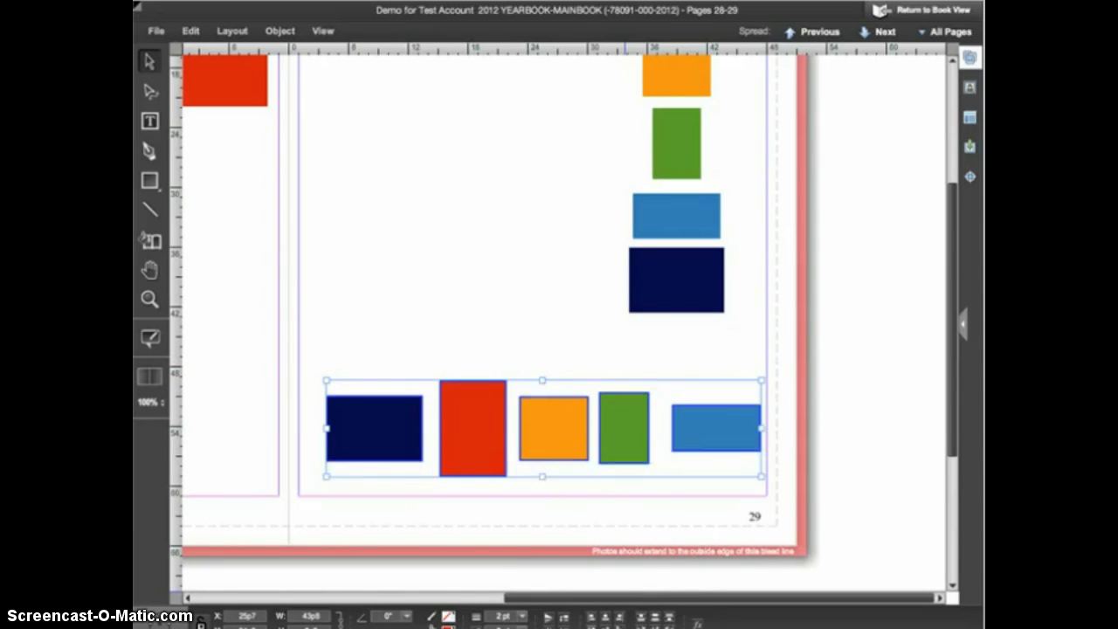
left_click(642, 616)
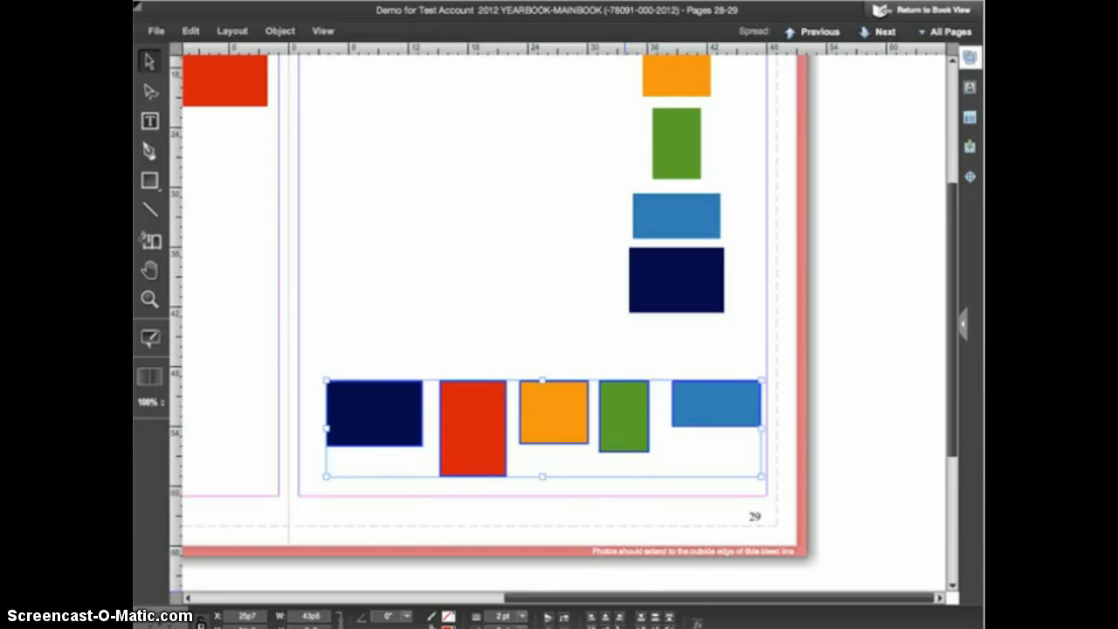
left_click(655, 616)
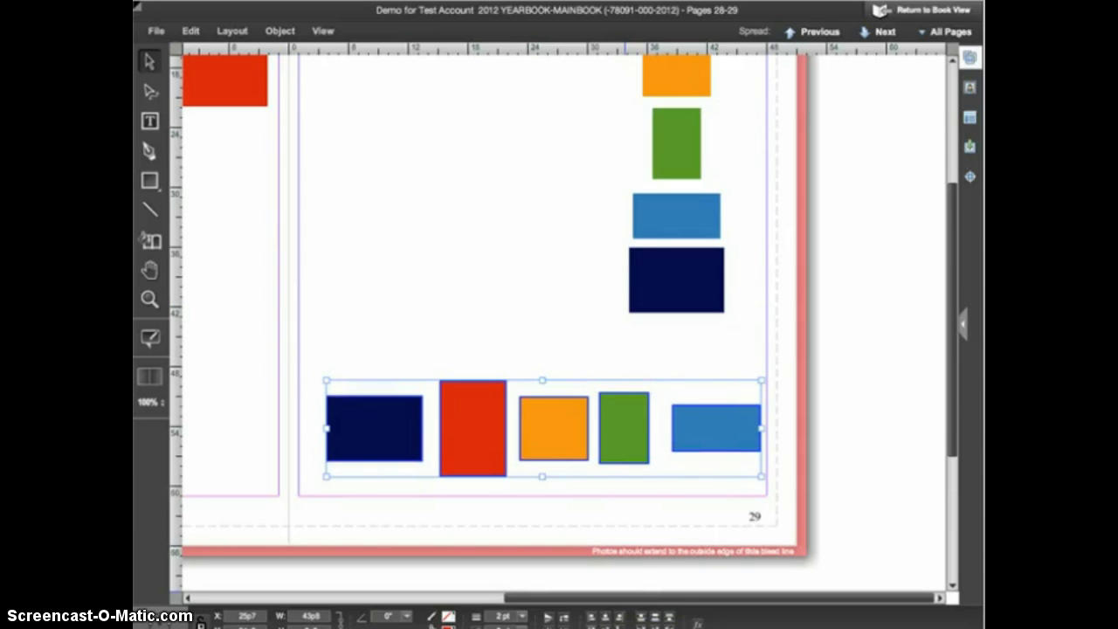
left_click(640, 616)
left_click(655, 616)
left_click_drag(609, 597, 385, 593)
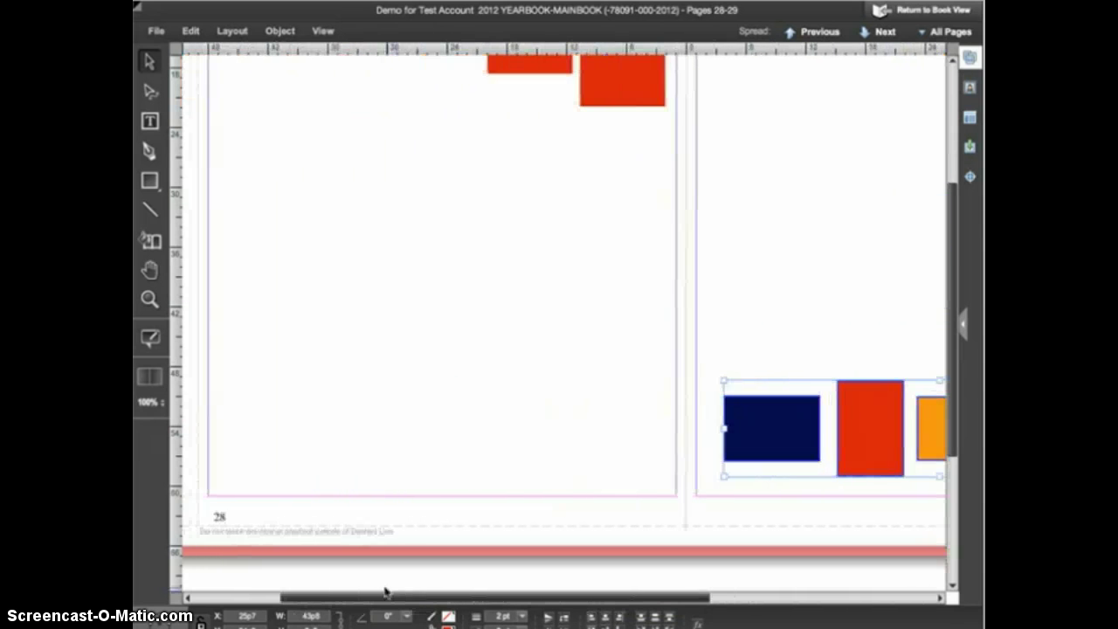
scroll(954, 392, "up", 1)
Raise the fifth red square up to the top of page 28.
left_click_drag(953, 392, 957, 265)
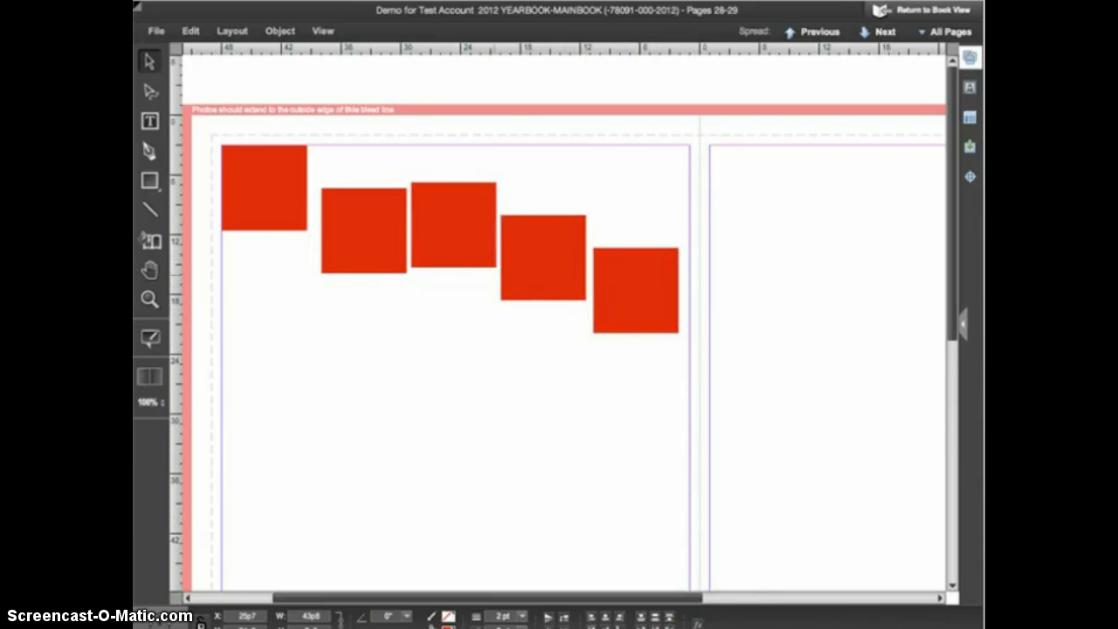
left_click_drag(634, 287, 642, 196)
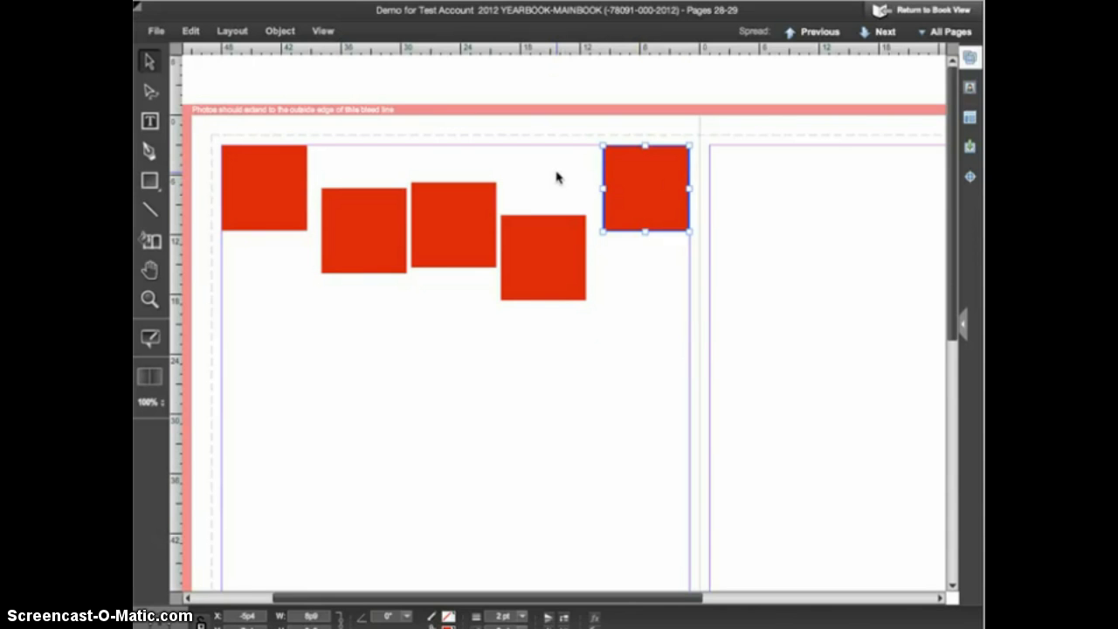
left_click(625, 268)
left_click(637, 199)
Align all five red squares on their top edges and distribute them evenly across the row.
left_click(272, 189, "shift")
left_click(272, 191)
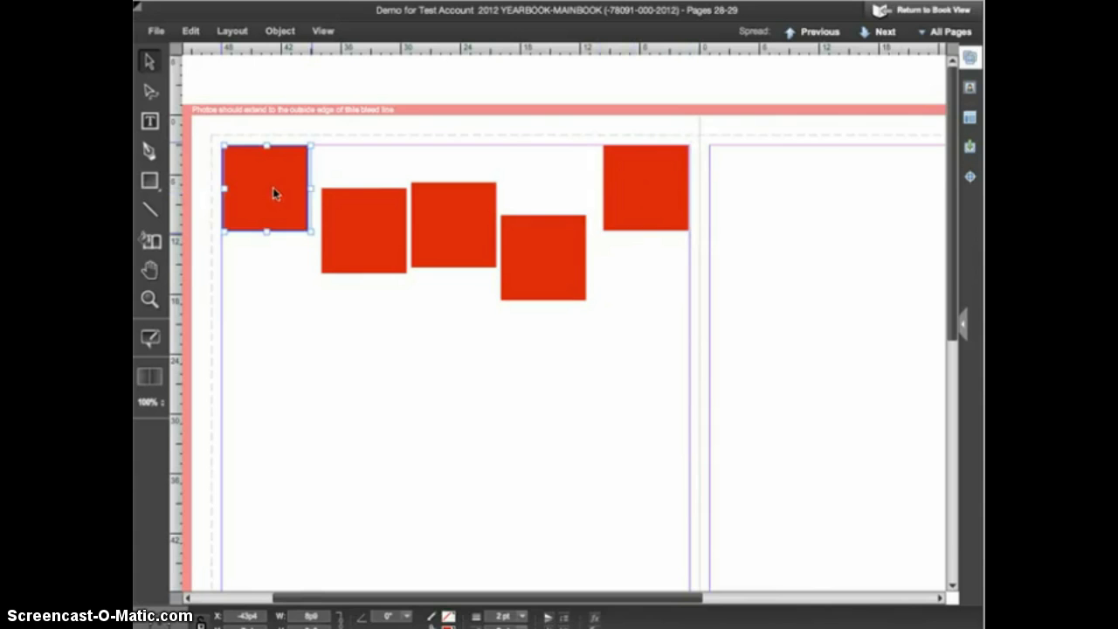
left_click_drag(629, 259, 249, 175)
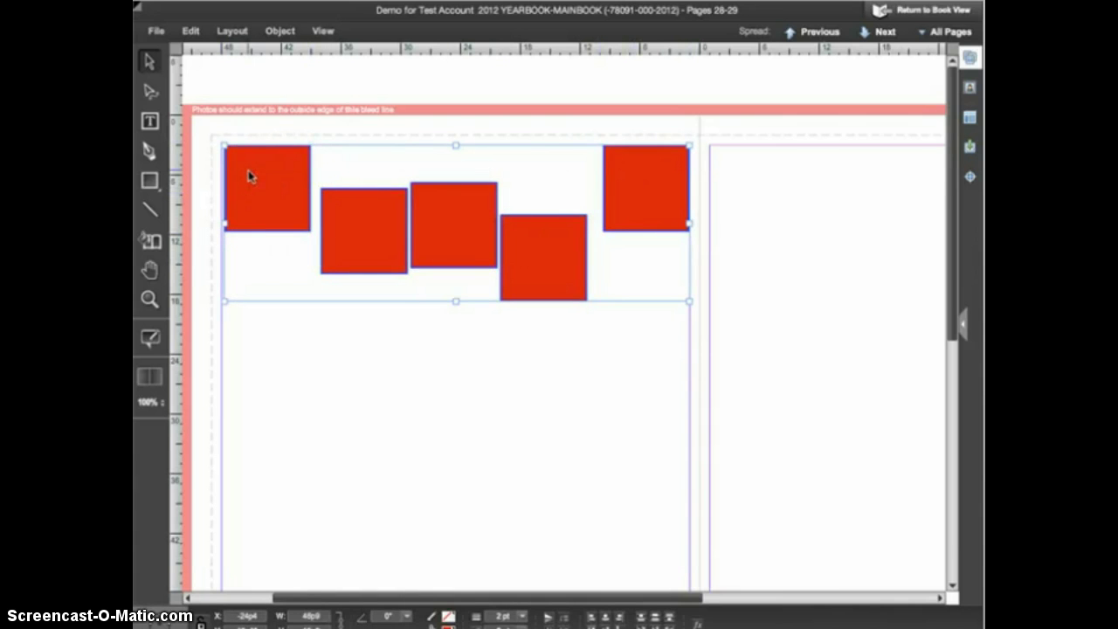
left_click(594, 617)
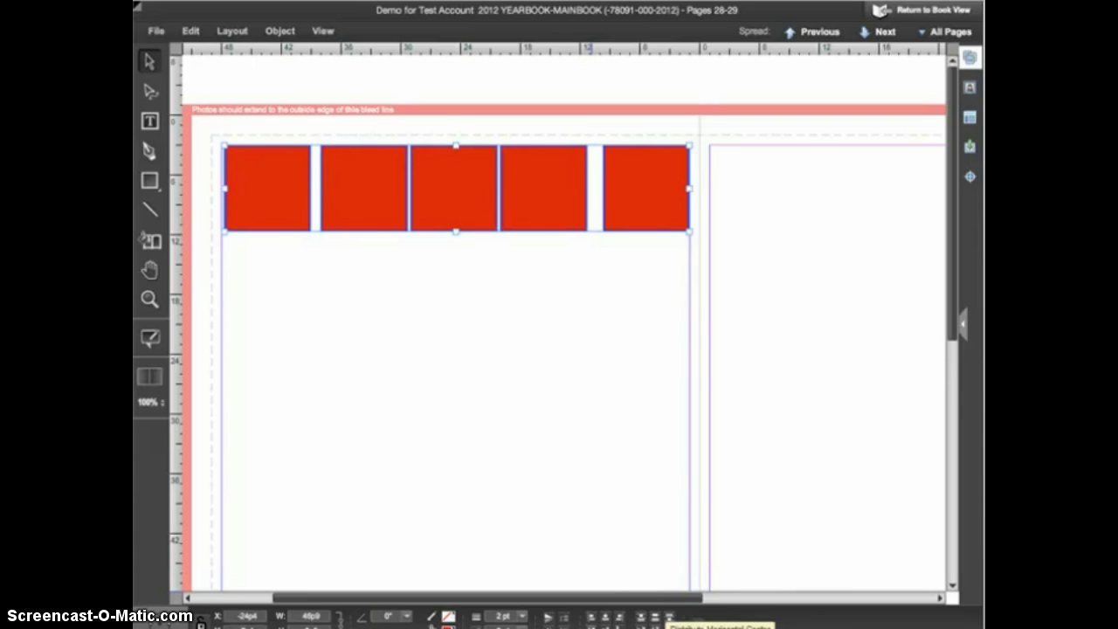
left_click(669, 616)
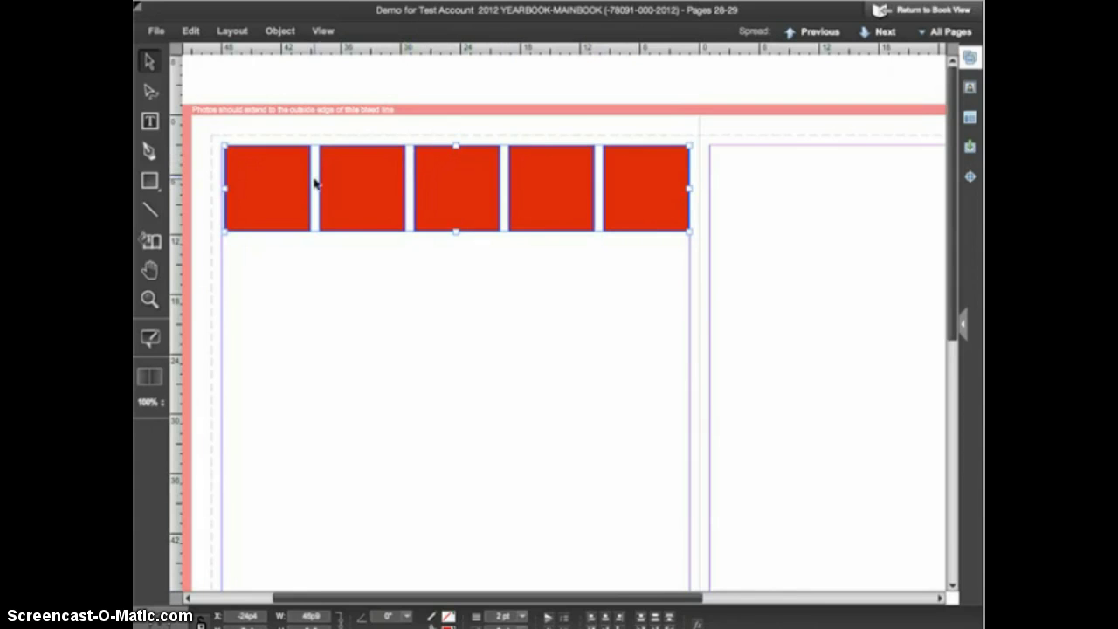
Drag the five red squares into a rough column down page 28's left margin.
scroll(954, 263, "down", 2)
scroll(955, 264, "down", 4)
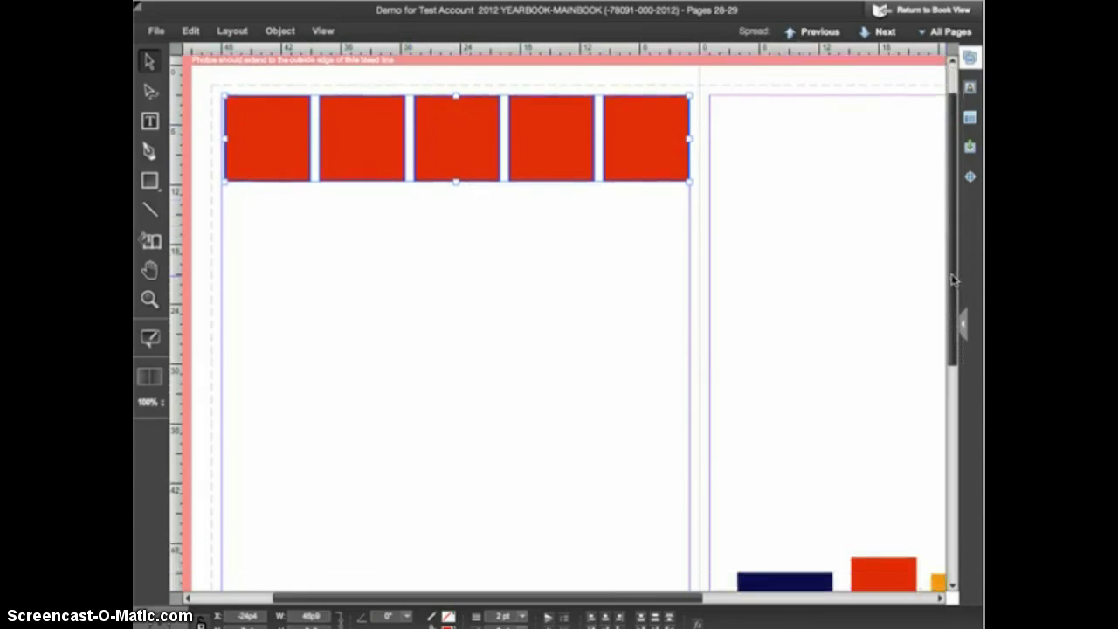
left_click(559, 288)
left_click(275, 145)
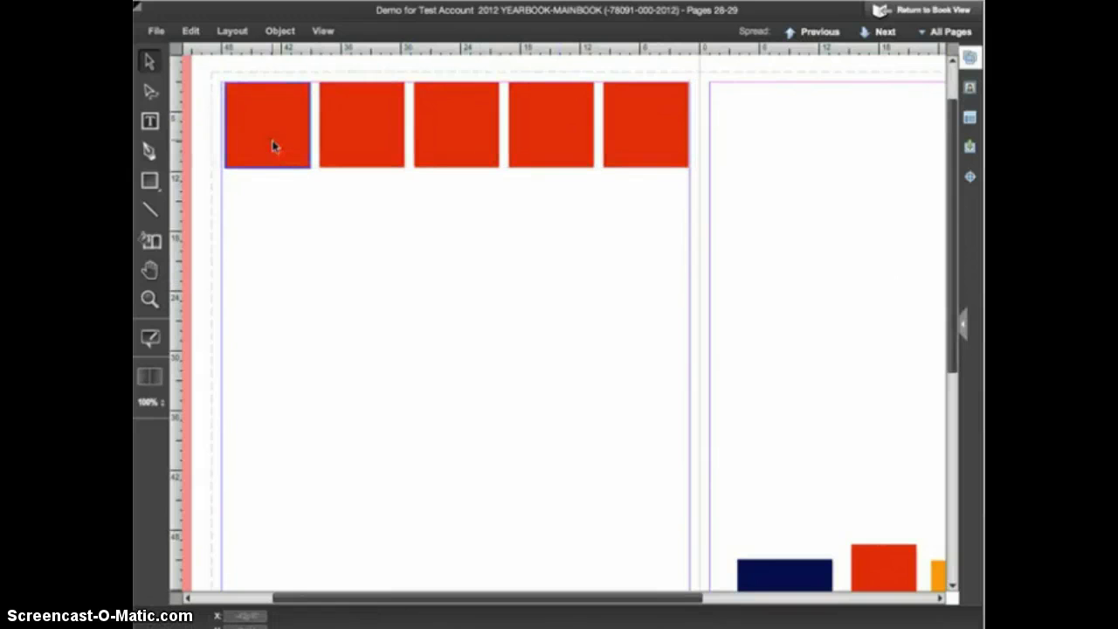
left_click_drag(271, 148, 268, 149)
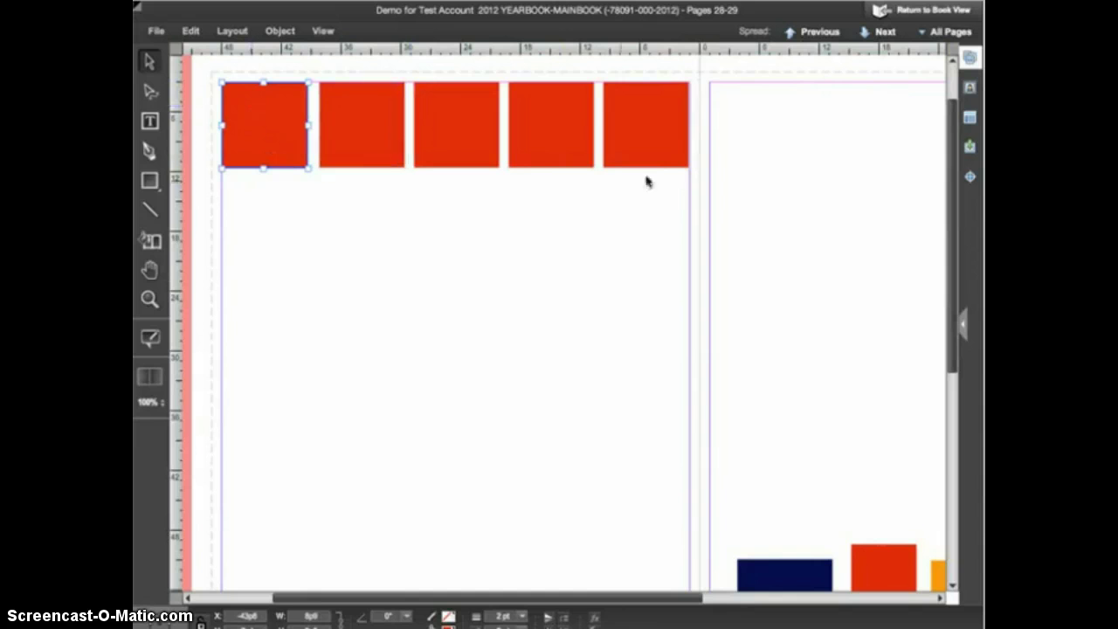
left_click_drag(658, 151, 278, 550)
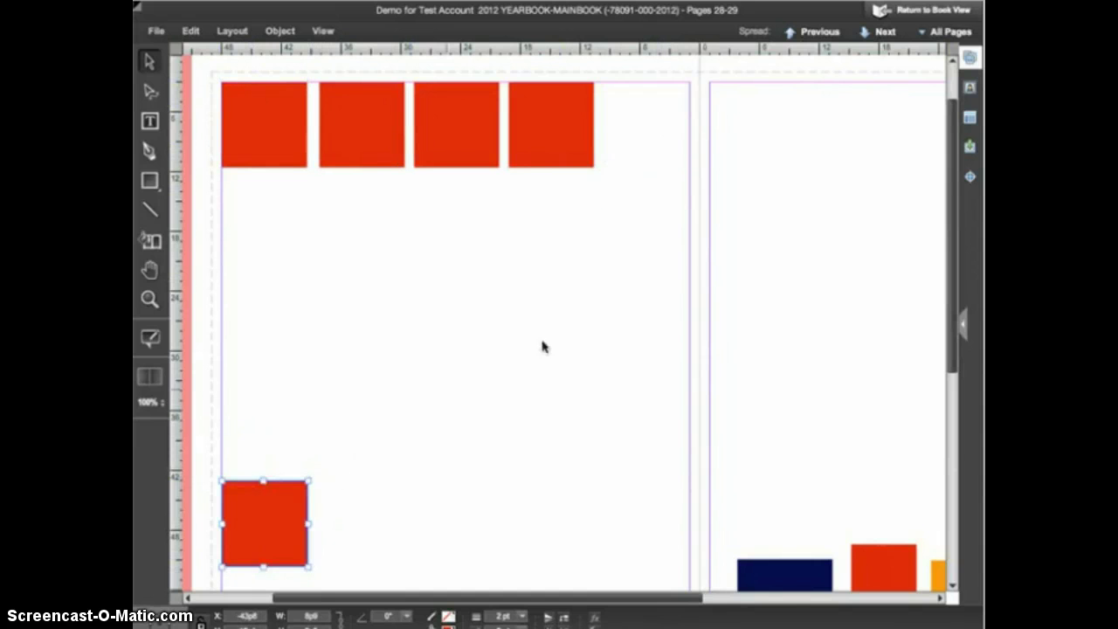
left_click(576, 147)
left_click_drag(577, 147, 324, 258)
left_click_drag(491, 150, 336, 349)
left_click_drag(392, 150, 309, 417)
left_click(378, 482)
Align the five squares on their left edges and distribute them evenly by vertical centres.
left_click_drag(397, 491, 262, 125)
left_click(592, 617)
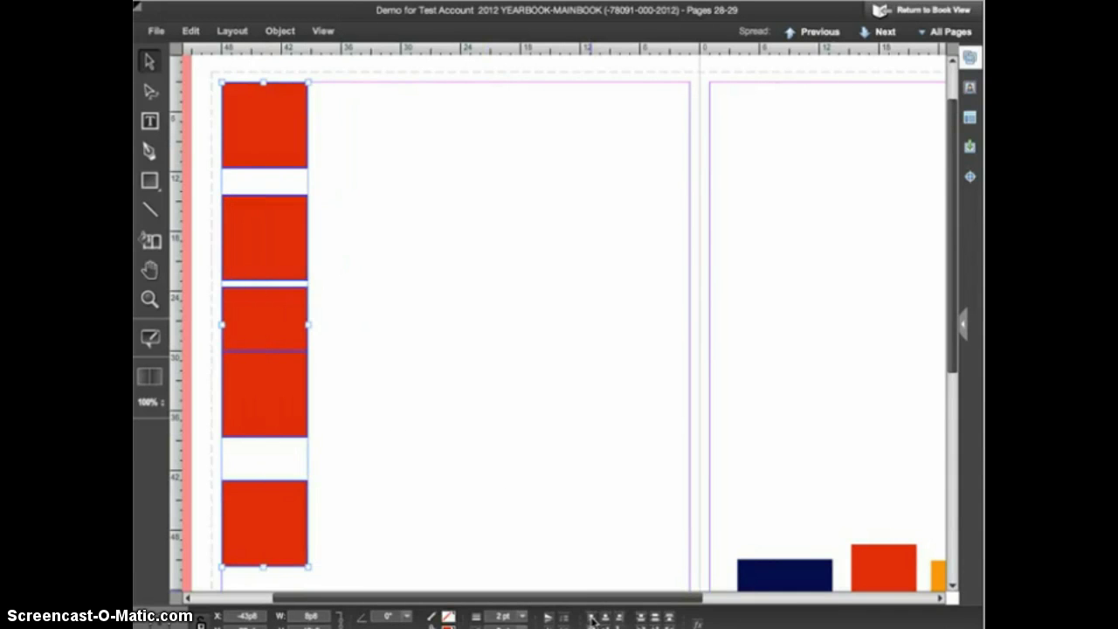
left_click(656, 617)
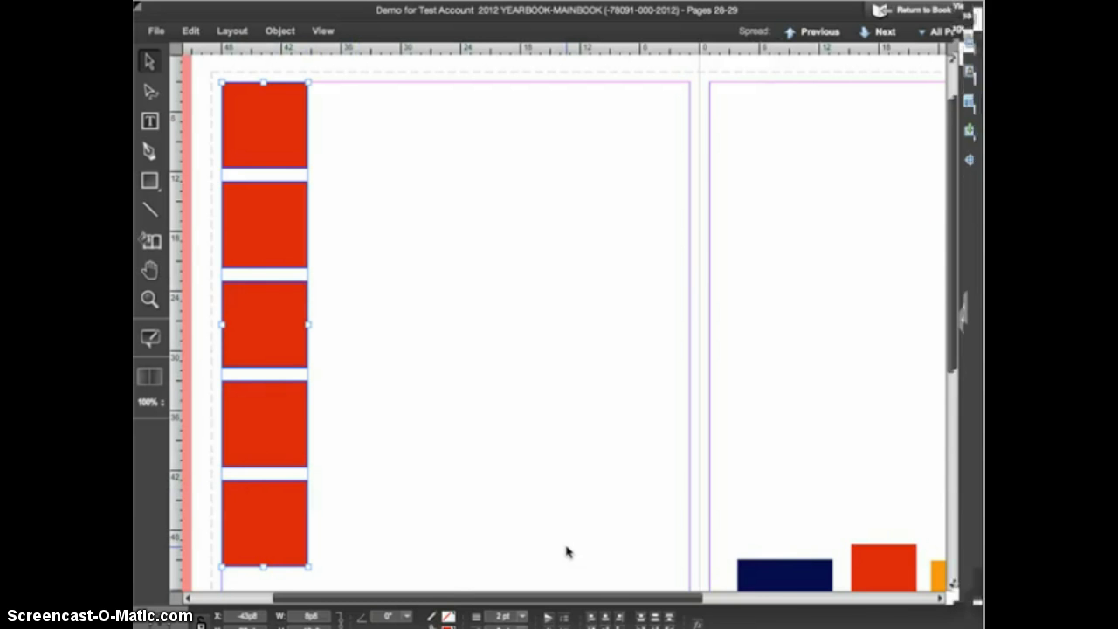
Paste the green, pink, blue and yellow circles and drag them roughly together.
left_click(969, 117)
left_click(191, 32)
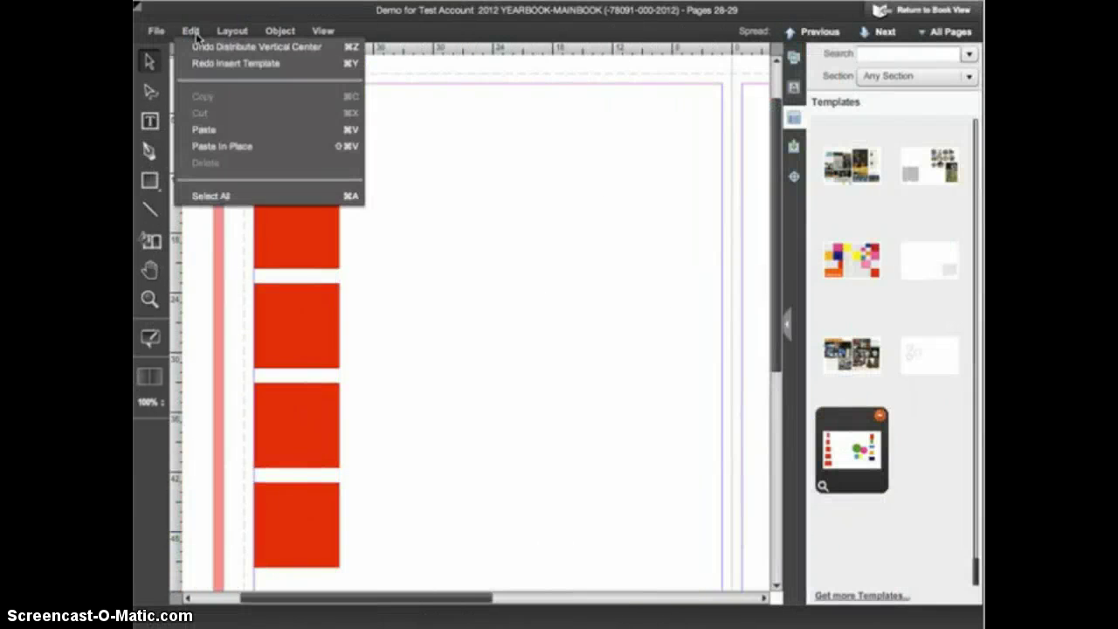
left_click(225, 140)
left_click(566, 147)
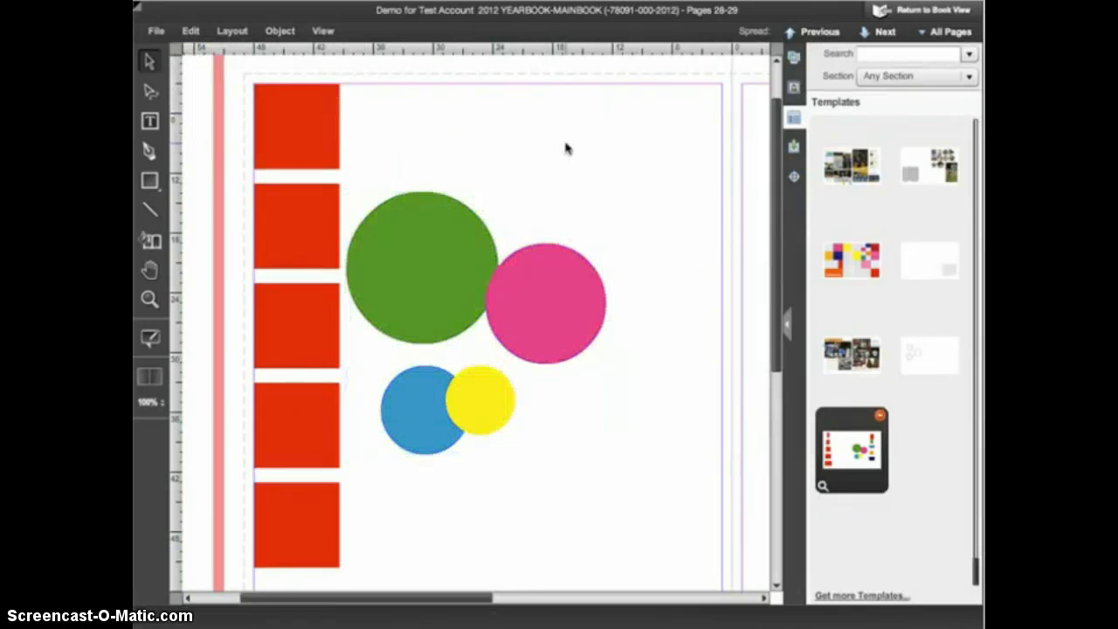
left_click(452, 243)
left_click_drag(453, 244, 529, 200)
left_click_drag(568, 332, 590, 309)
left_click_drag(425, 407, 472, 308)
left_click_drag(475, 394, 514, 330)
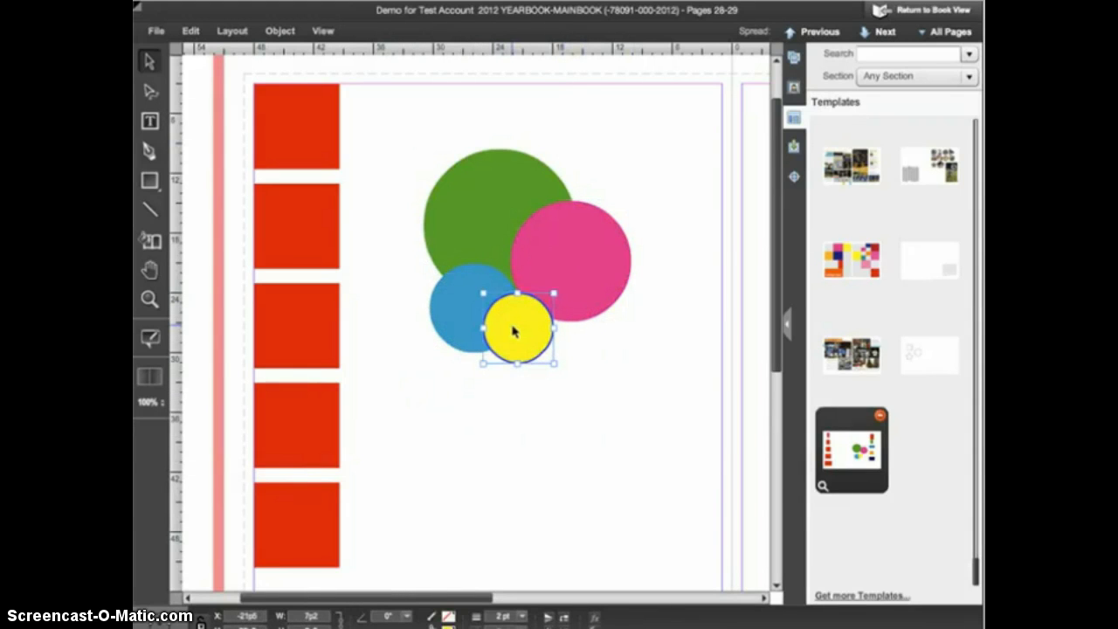
Align the four circles' horizontal and vertical centres into a concentric bullseye.
left_click_drag(614, 395, 471, 254)
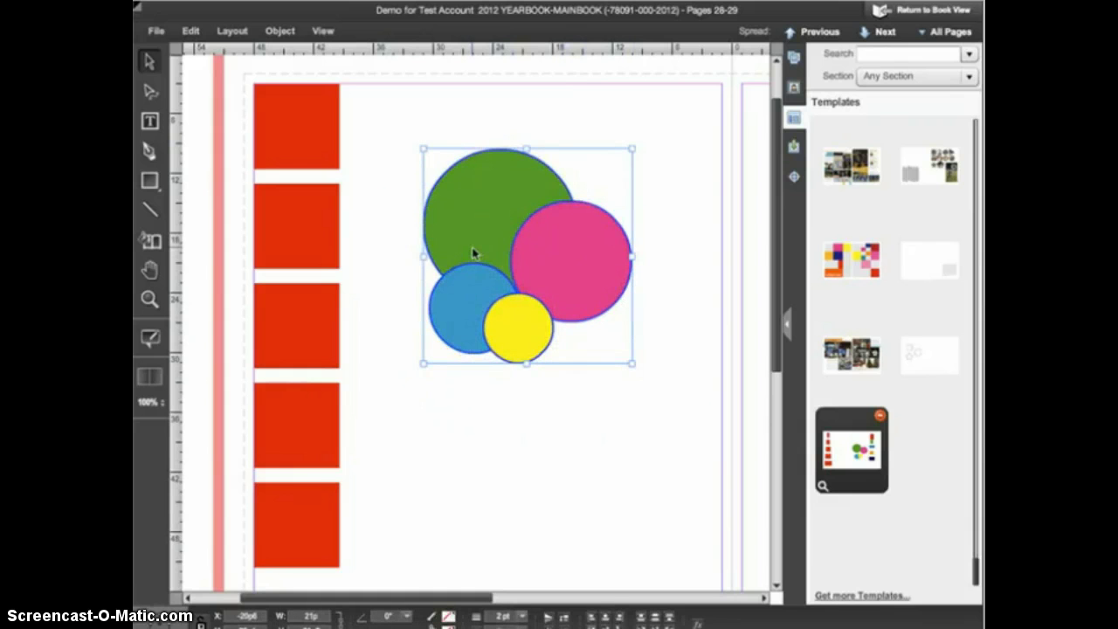
left_click(607, 618)
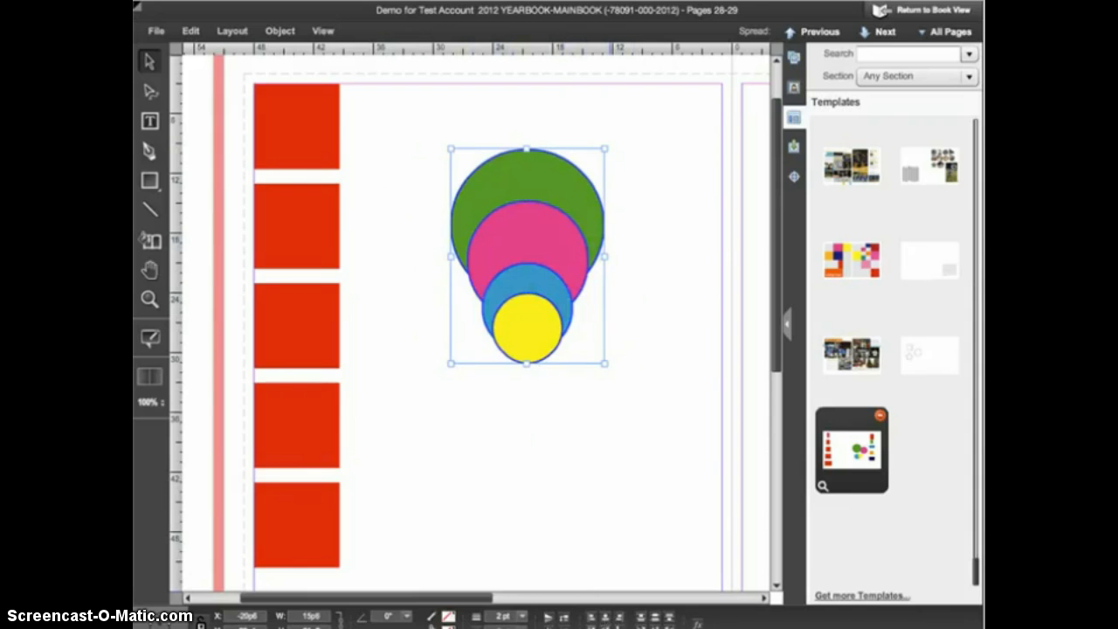
left_click(654, 618)
left_click(585, 472)
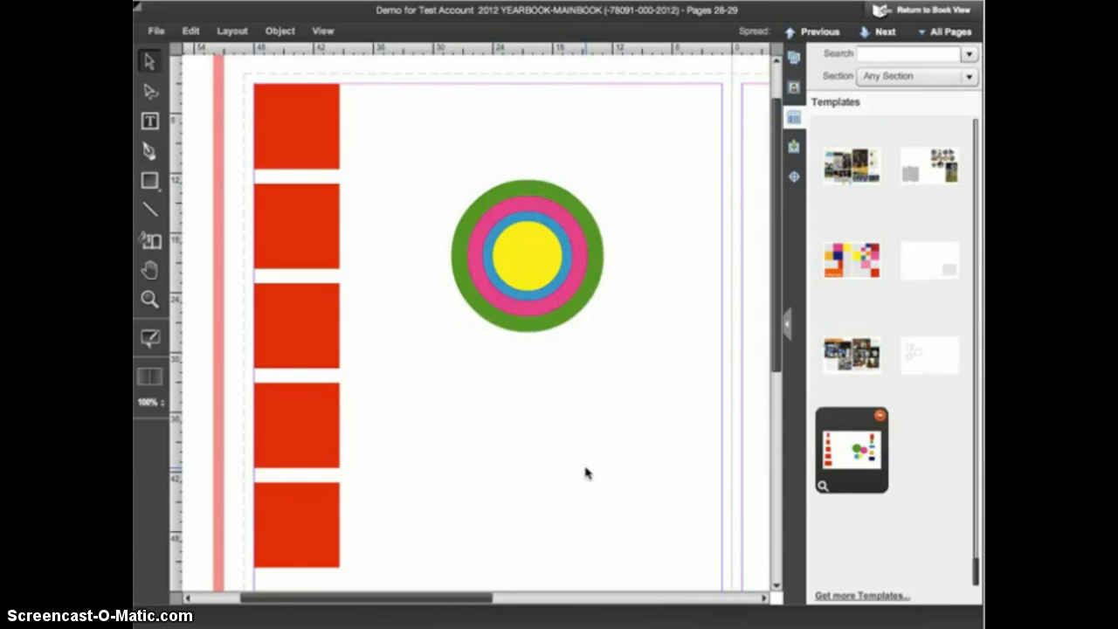
left_click_drag(606, 407, 496, 208)
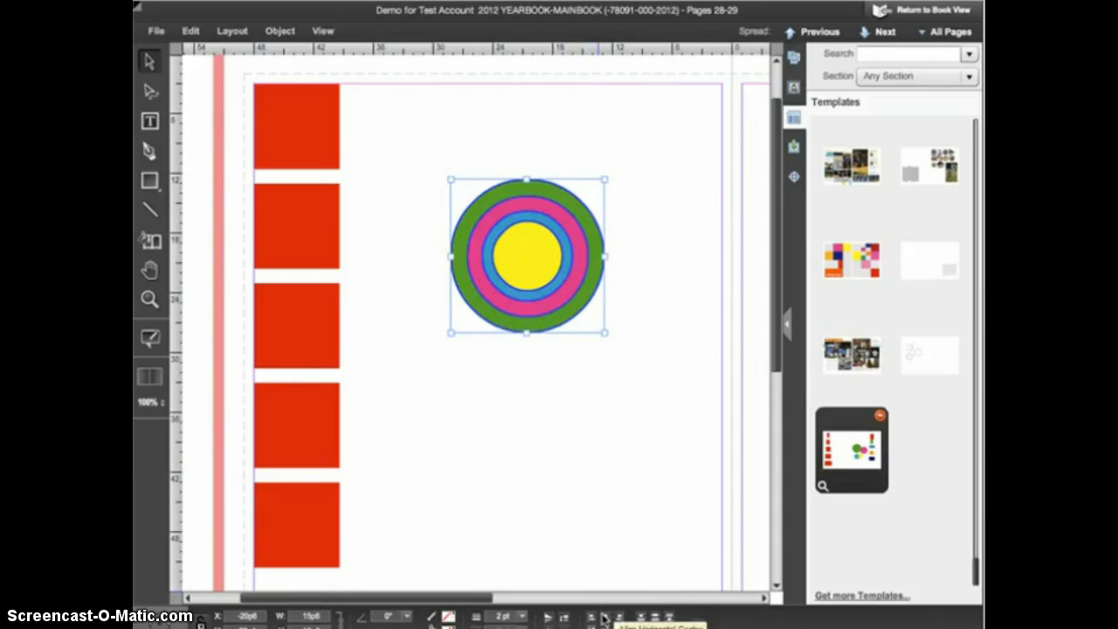